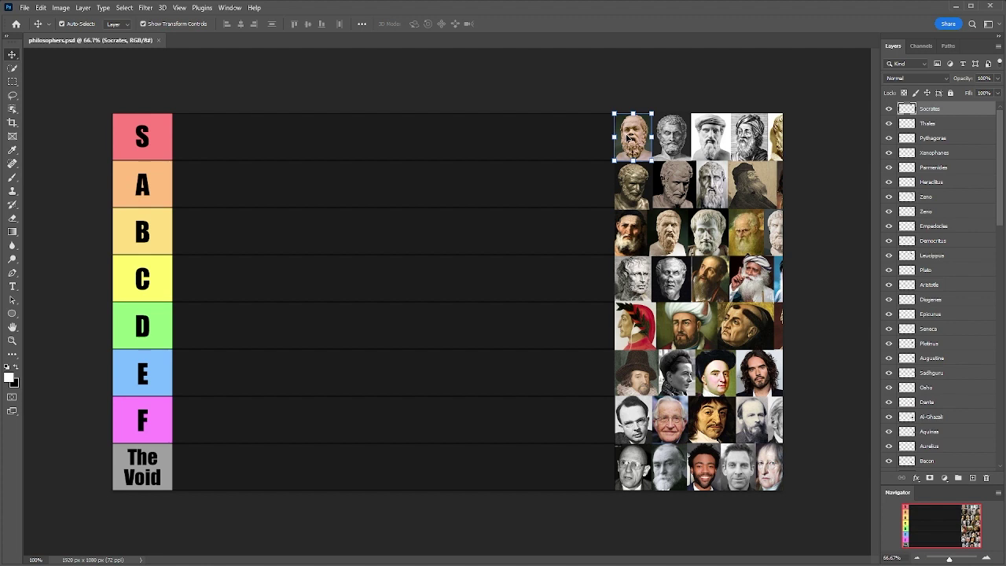
Place the Socrates portrait first in the S tier and the Thales portrait first in the A tier.
drag(627, 138, 183, 137)
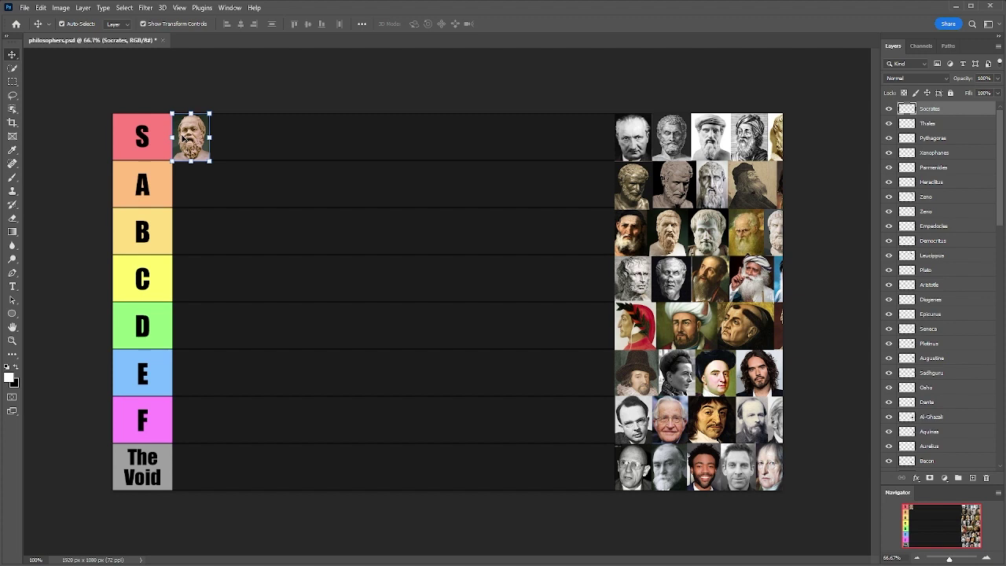
click(966, 126)
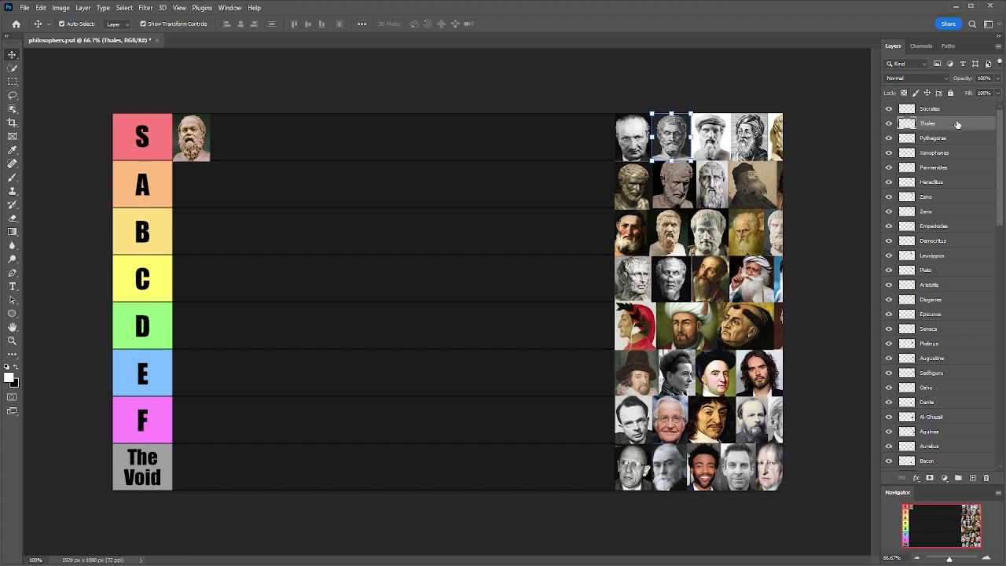
drag(675, 134, 197, 179)
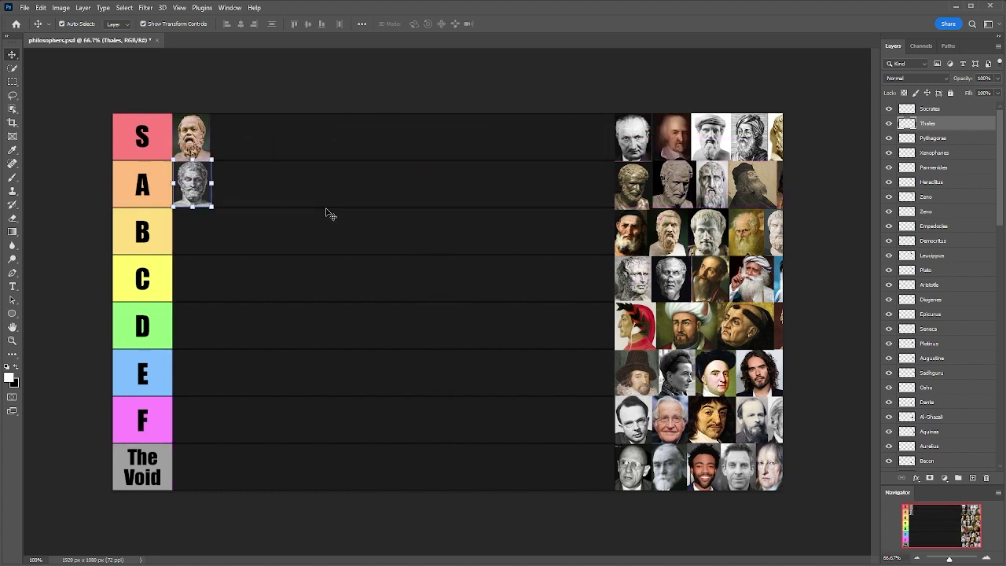
Place the Pythagoras portrait first in the B tier, directly beside the tier label.
key(alt+bracketleft)
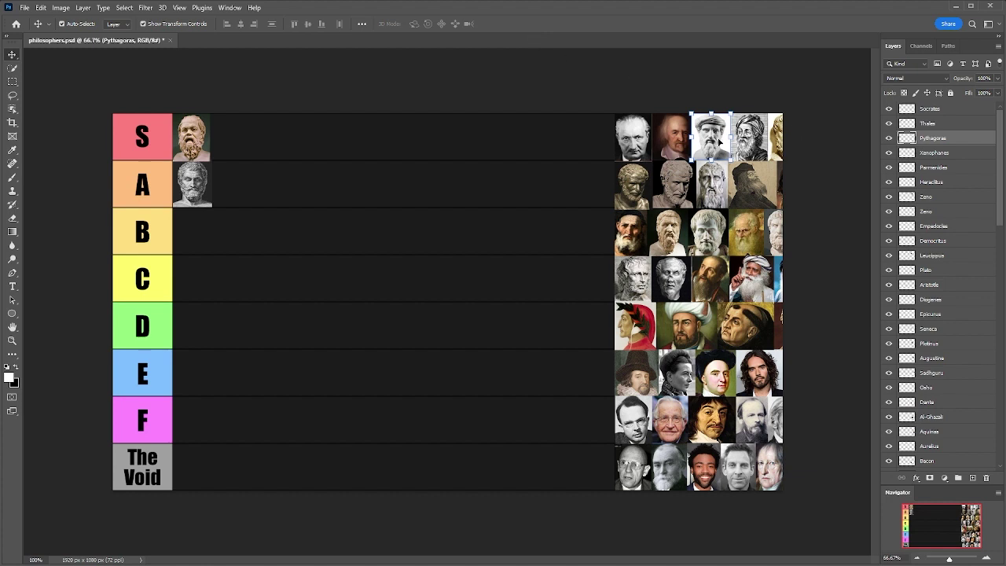
drag(718, 141, 202, 234)
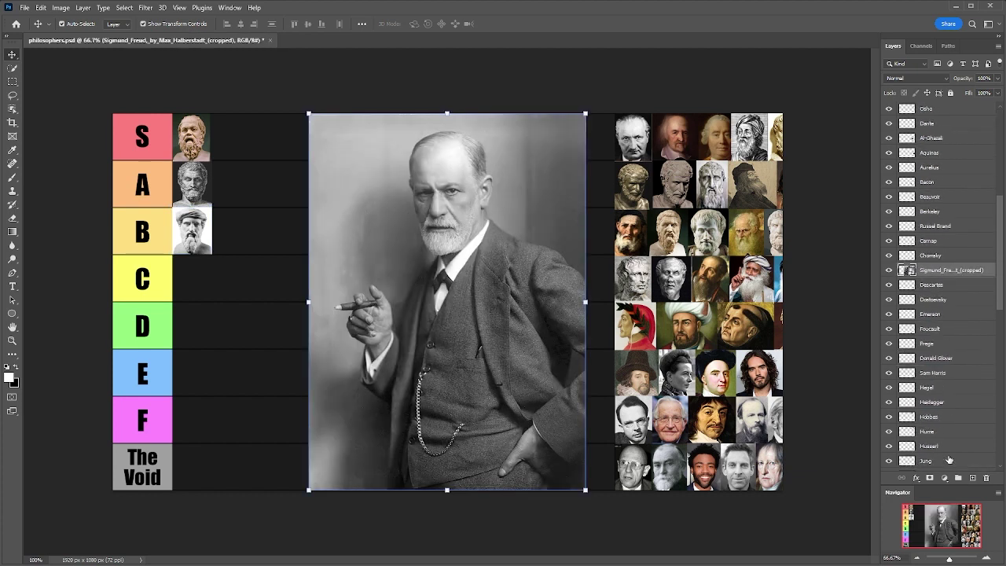
Move the large Sigmund Freud portrait in among the unranked portraits, and place Xenophanes first in the F tier.
drag(447, 302, 724, 398)
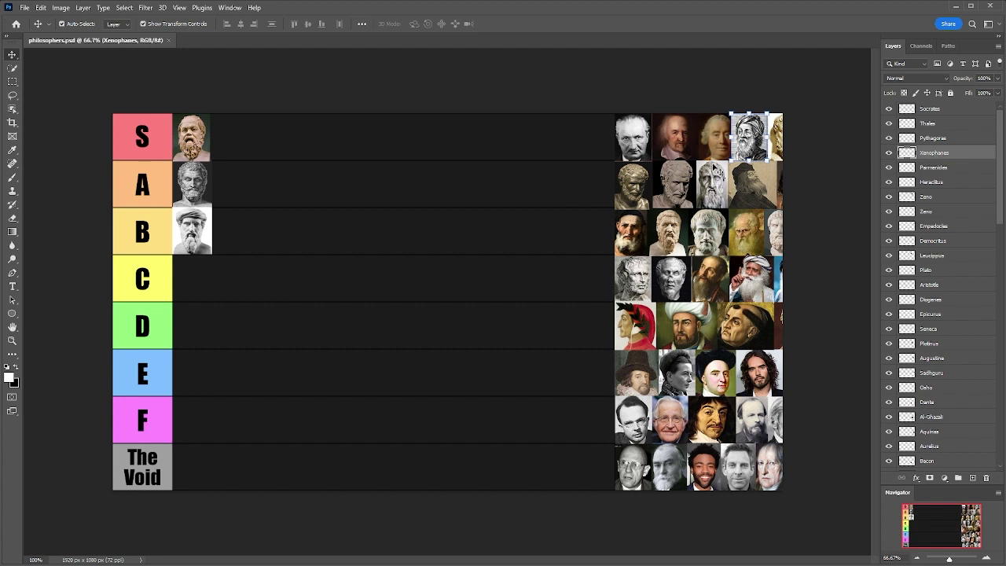
drag(748, 126, 190, 409)
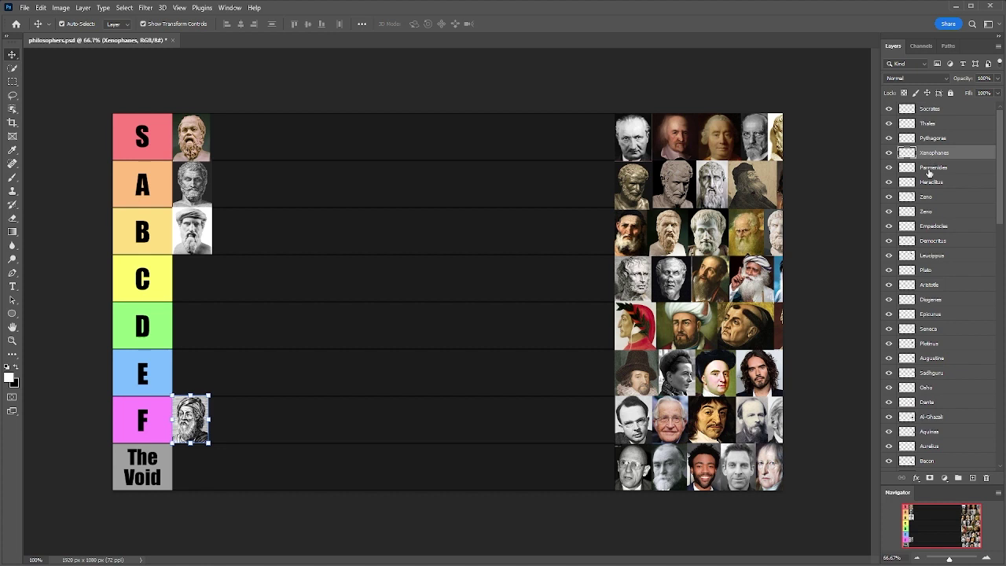
Set Parmenides and Heraclitus aside, one above the other, in the empty area bordering the unranked portraits.
click(930, 170)
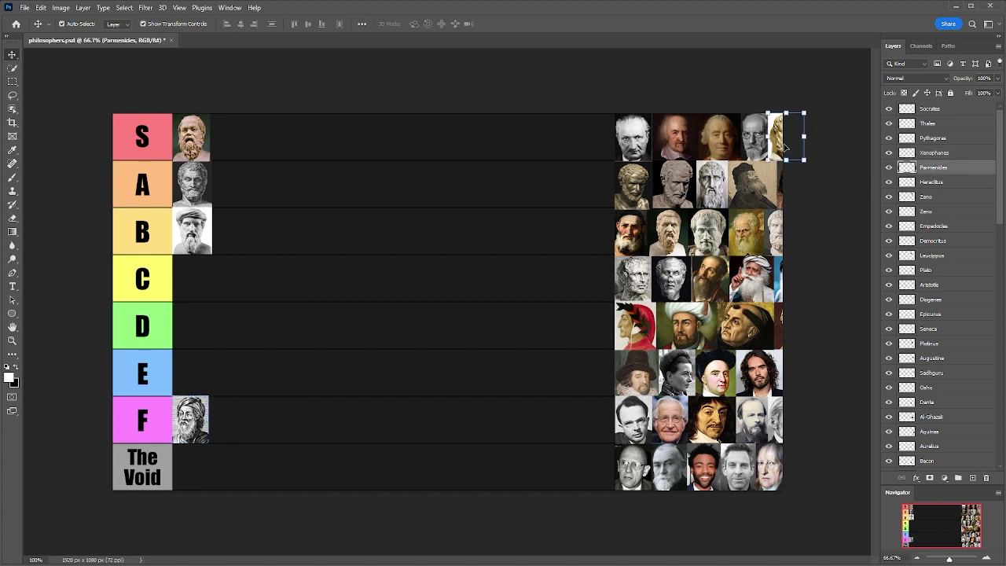
drag(784, 146, 583, 211)
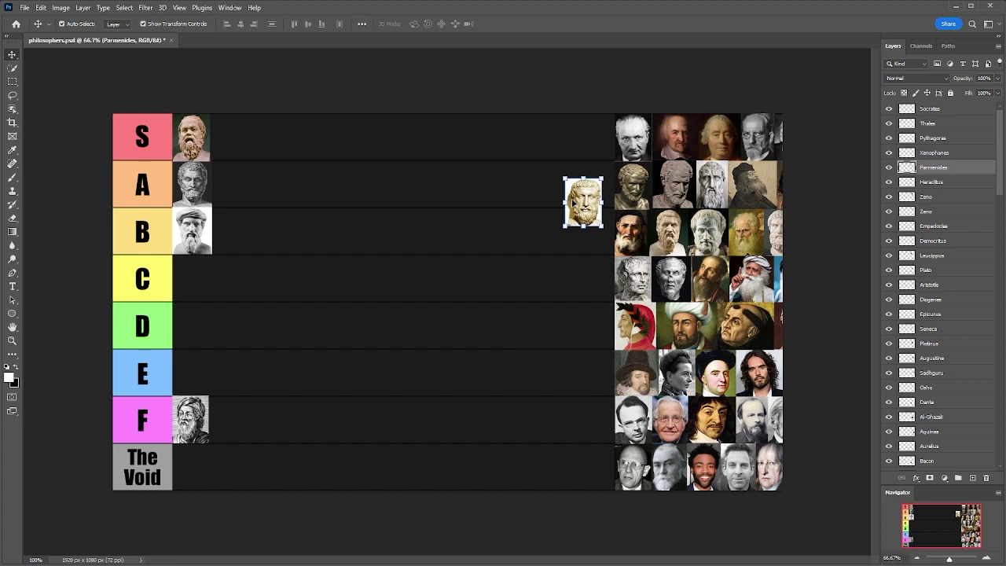
drag(573, 202, 589, 180)
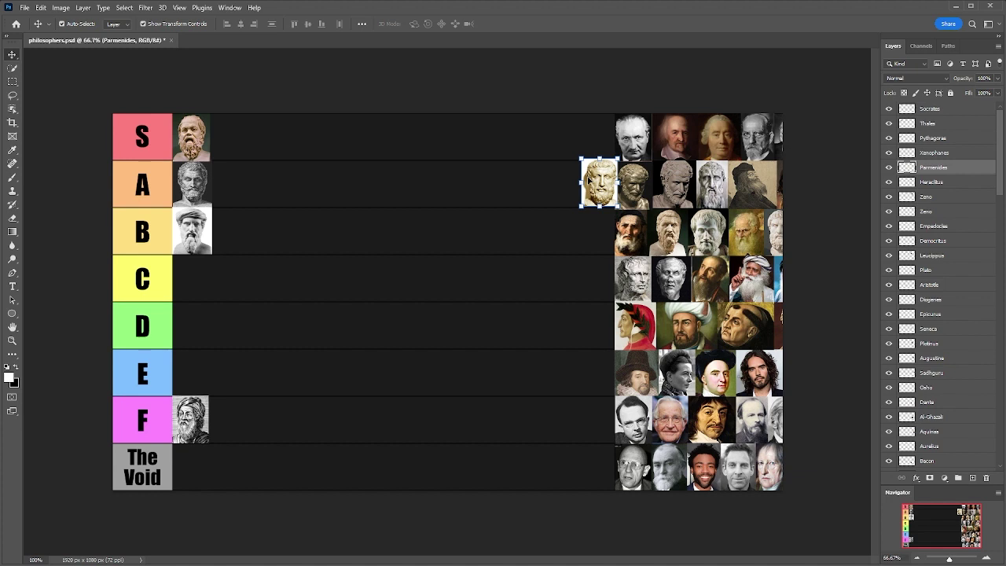
key(ctrl+t)
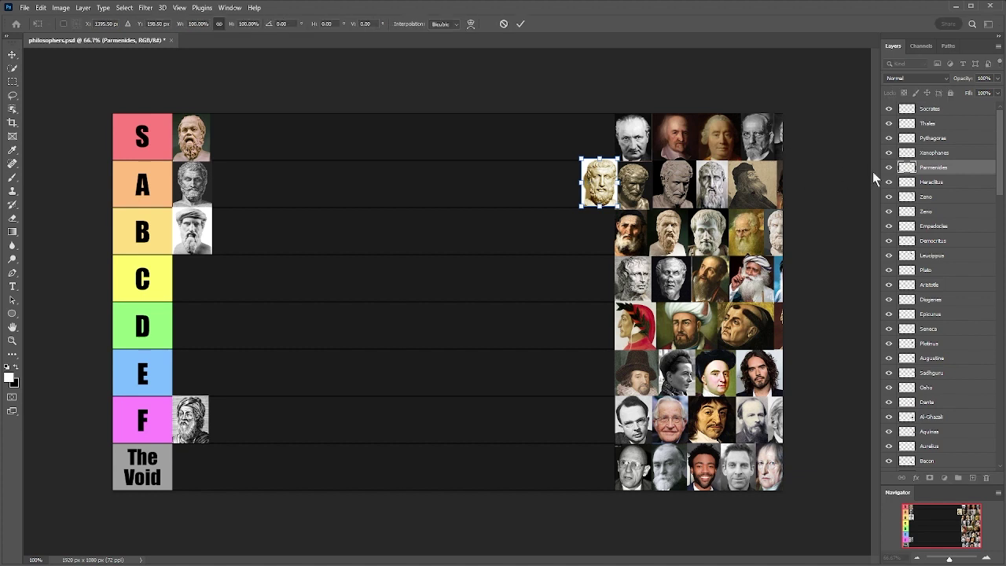
click(946, 182)
drag(634, 195, 601, 228)
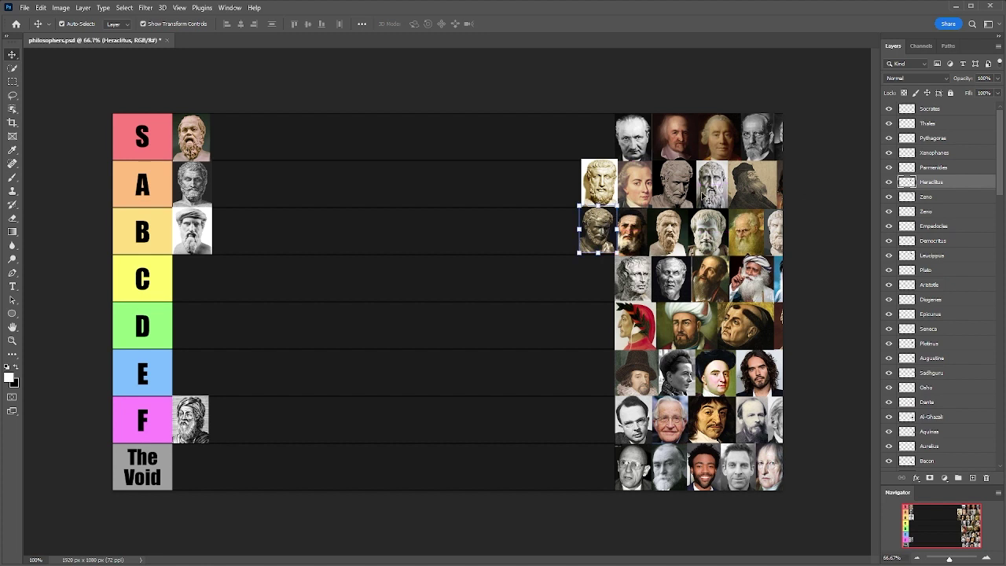
click(934, 168)
drag(600, 191, 587, 176)
click(952, 184)
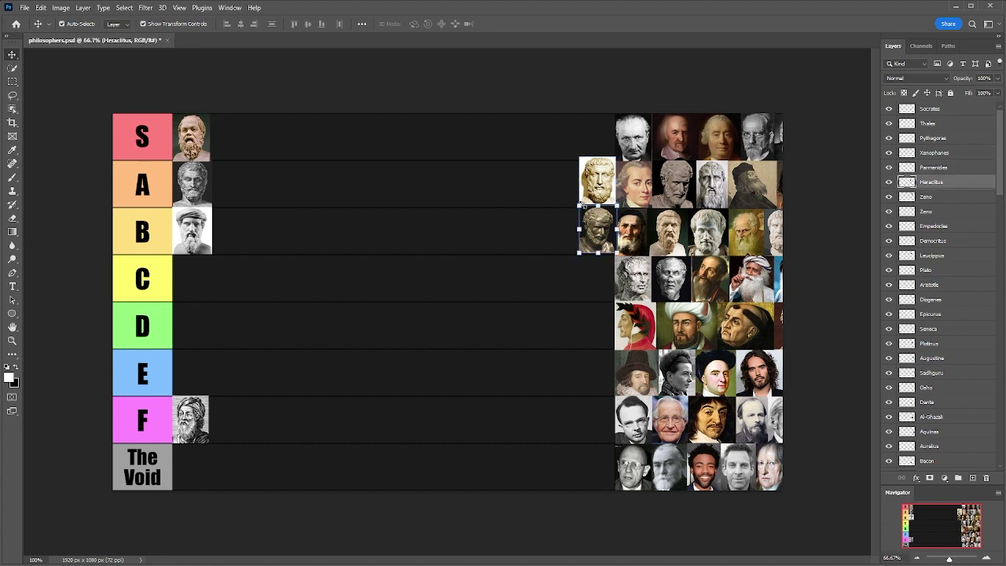
drag(595, 229, 634, 181)
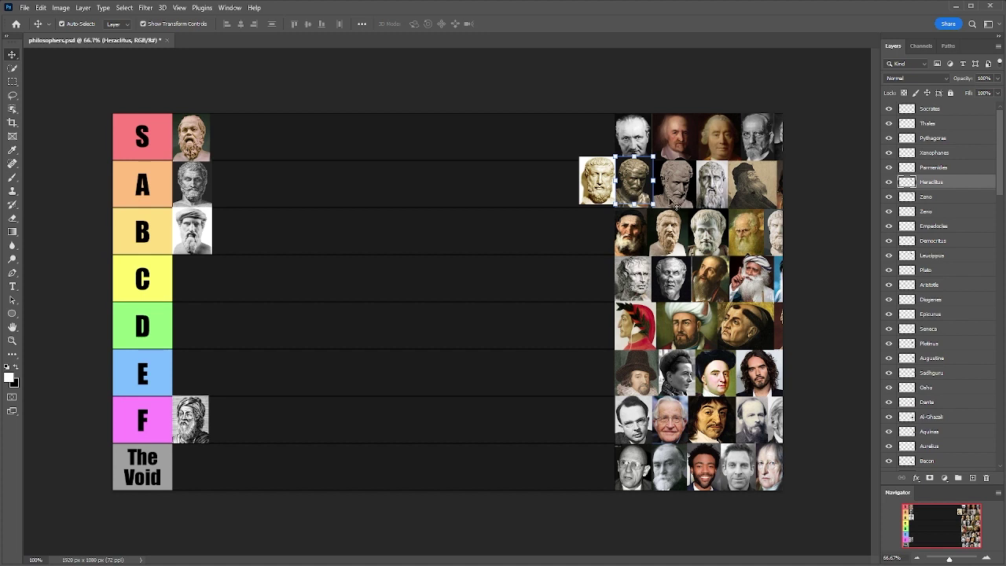
drag(635, 200, 602, 235)
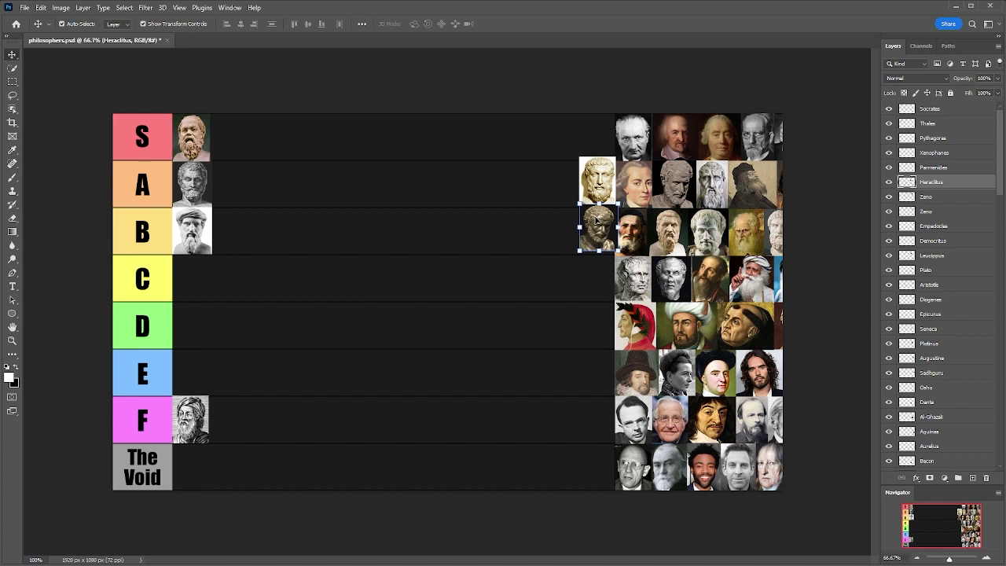
Place Parmenides and Heraclitus side by side in the B tier, directly after Pythagoras.
click(940, 168)
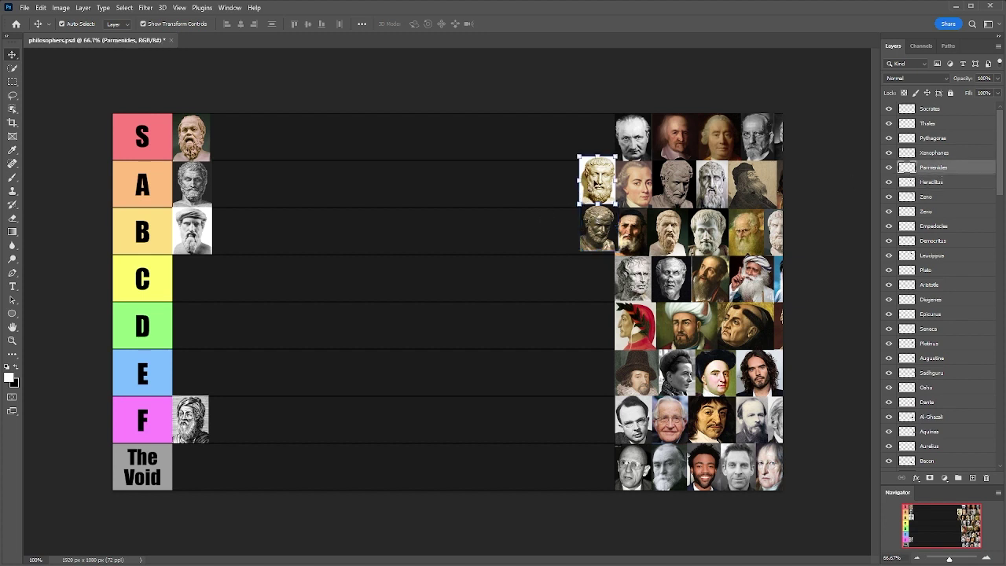
drag(597, 185, 231, 236)
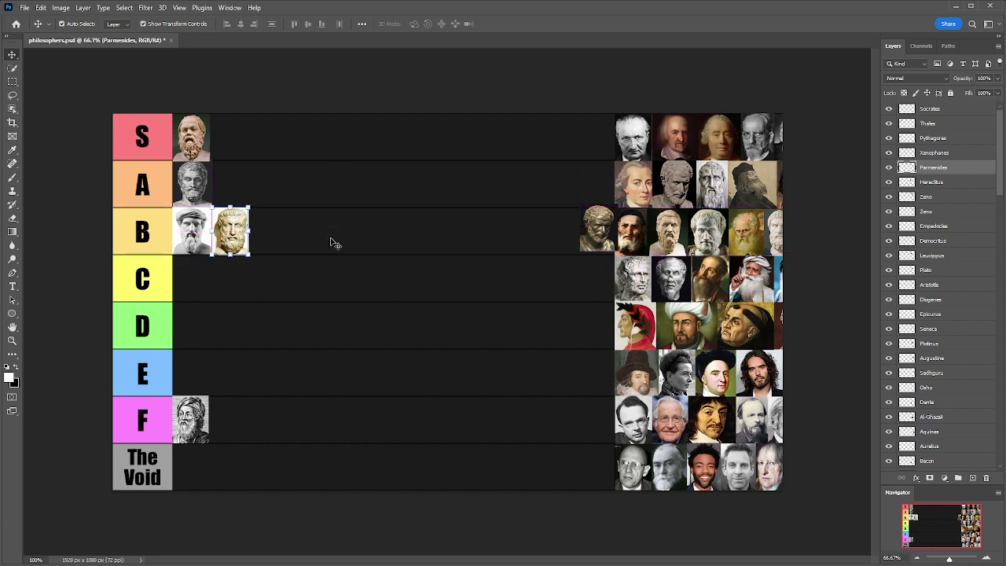
drag(597, 229, 274, 229)
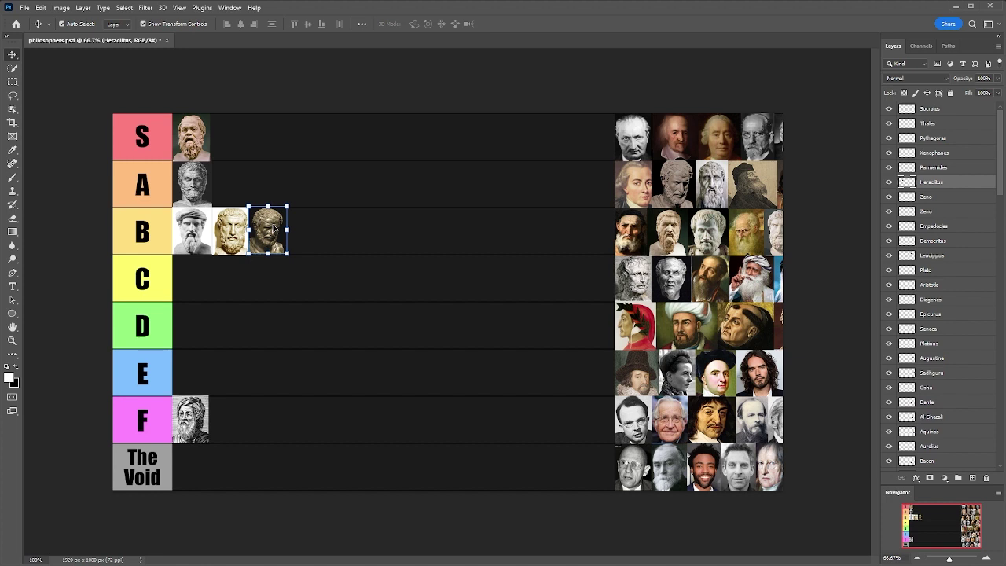
Move the Zeno of Elea portrait out of the unranked portraits and place it after Heraclitus in the B tier.
drag(669, 187, 544, 245)
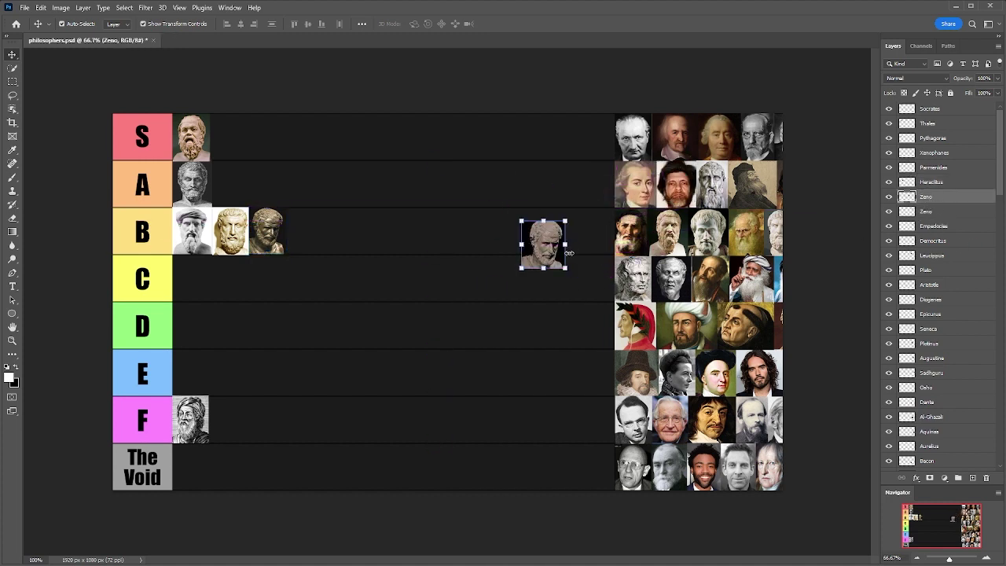
drag(543, 247, 562, 247)
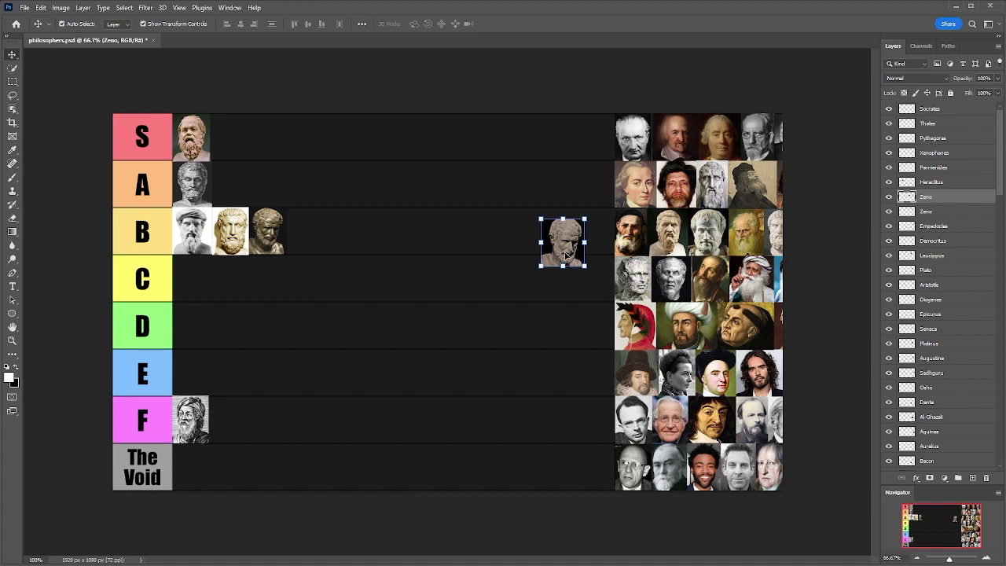
drag(566, 254, 305, 245)
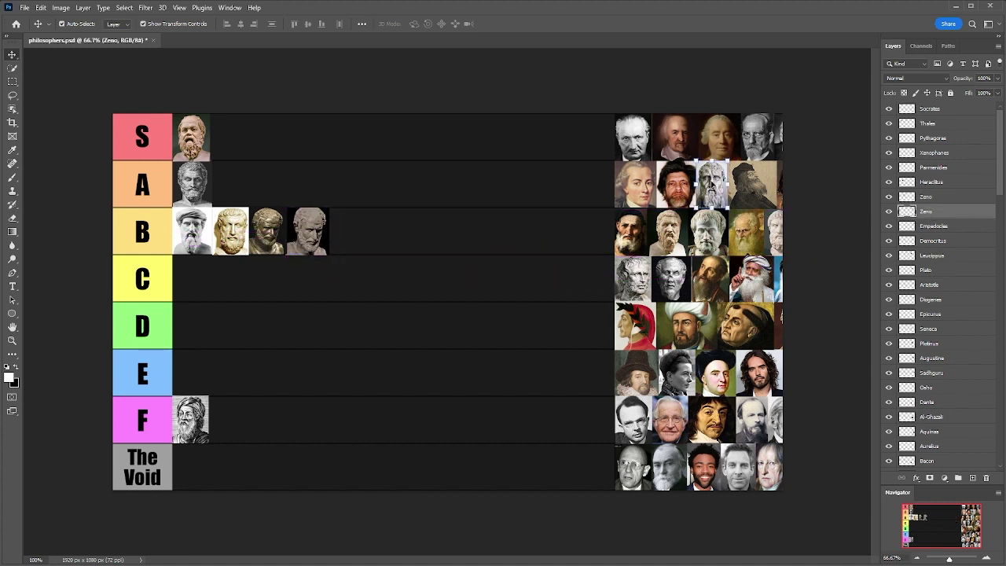
Take the Zeno of Citium portrait from the unranked portraits and place it first in the C tier.
drag(711, 187, 580, 243)
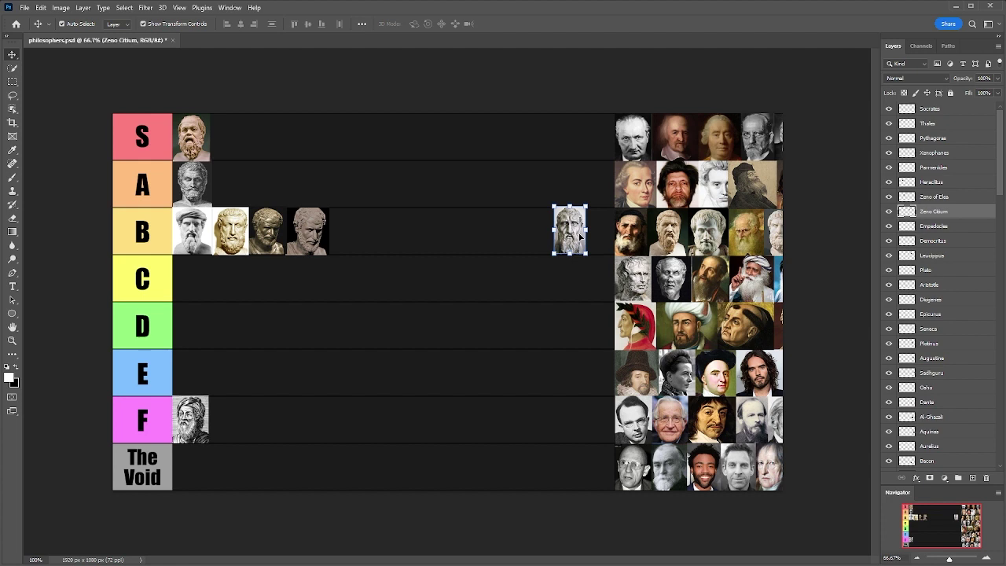
click(952, 197)
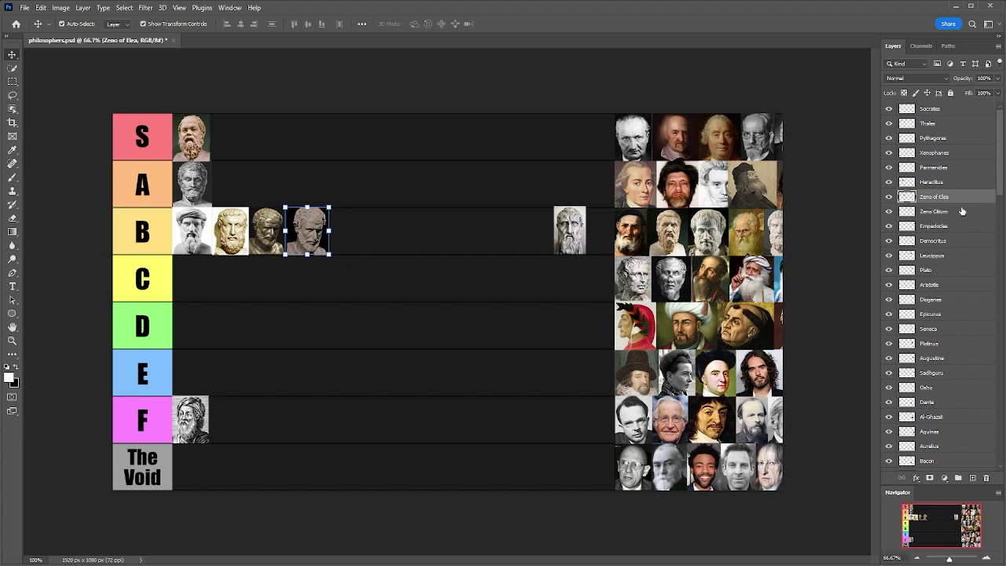
click(953, 216)
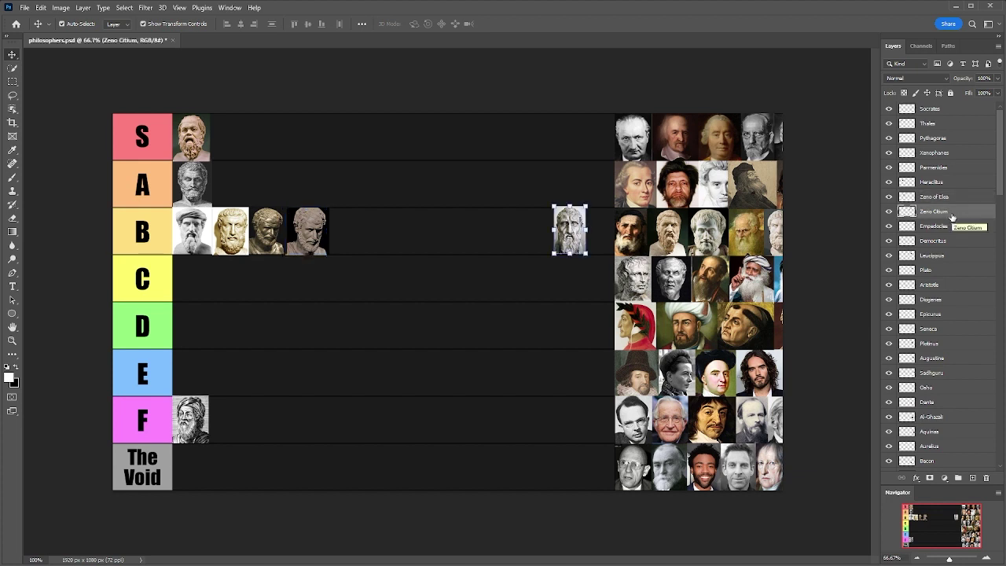
drag(565, 230, 545, 226)
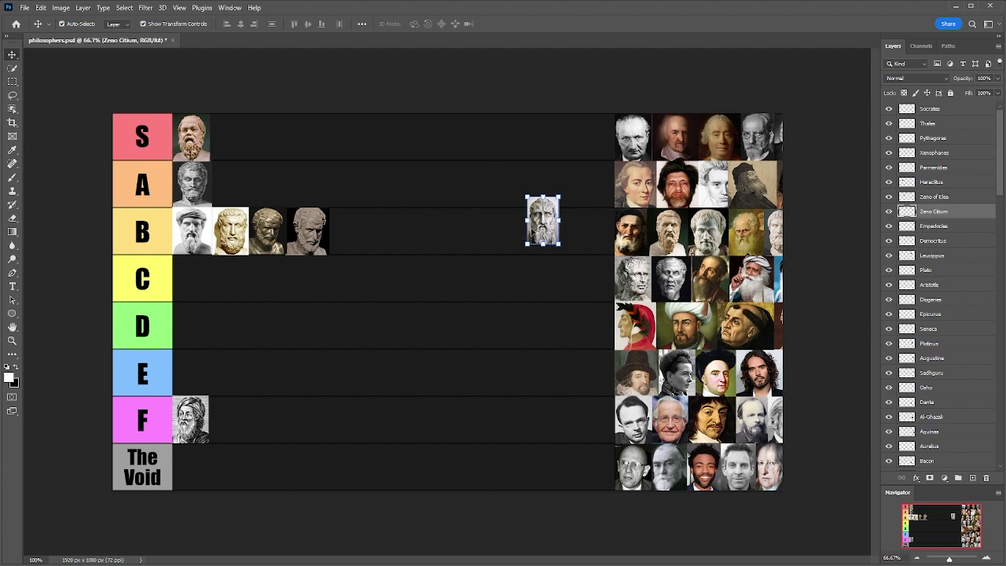
drag(534, 231, 185, 272)
Take the Empedocles portrait from the unranked portraits and place it after Zeno of Citium in the C tier.
click(755, 187)
drag(754, 187, 555, 241)
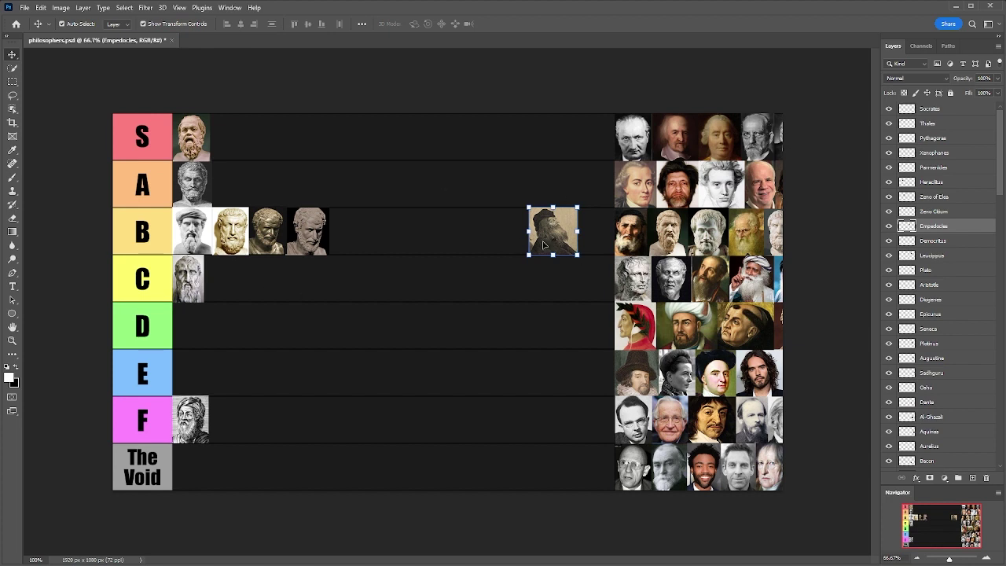
drag(554, 231, 232, 280)
Take the Democritus portrait from the unranked portraits and place it after Thales in the A tier.
click(757, 206)
drag(757, 206, 561, 237)
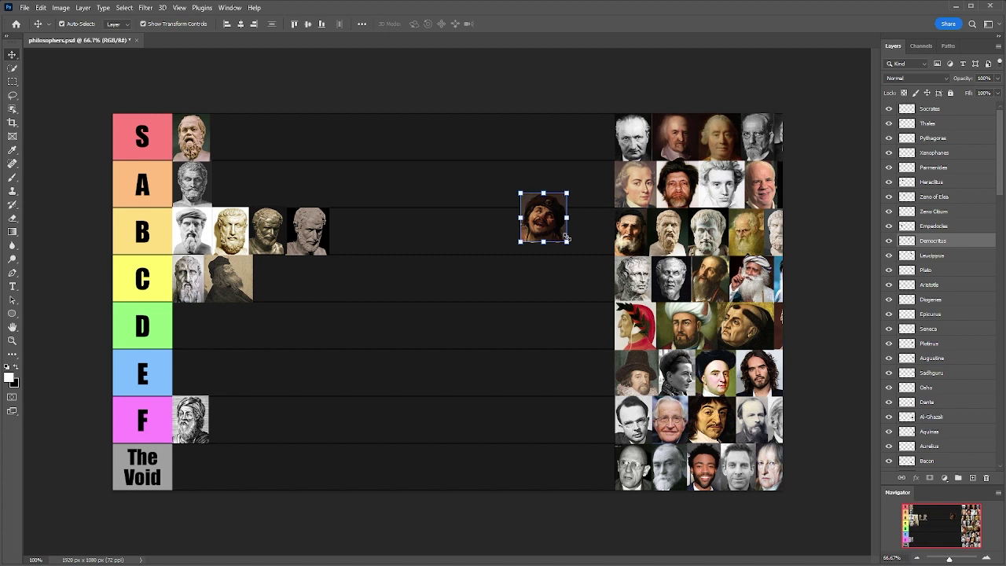
drag(553, 237, 246, 203)
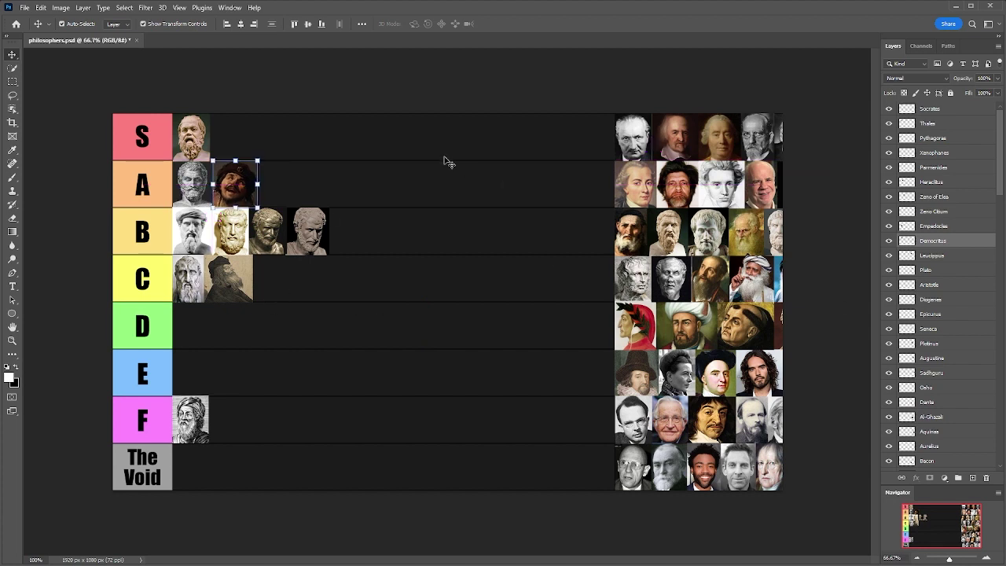
Place Leucippus first in The Void tier and Plato after Democritus in the A tier.
click(946, 257)
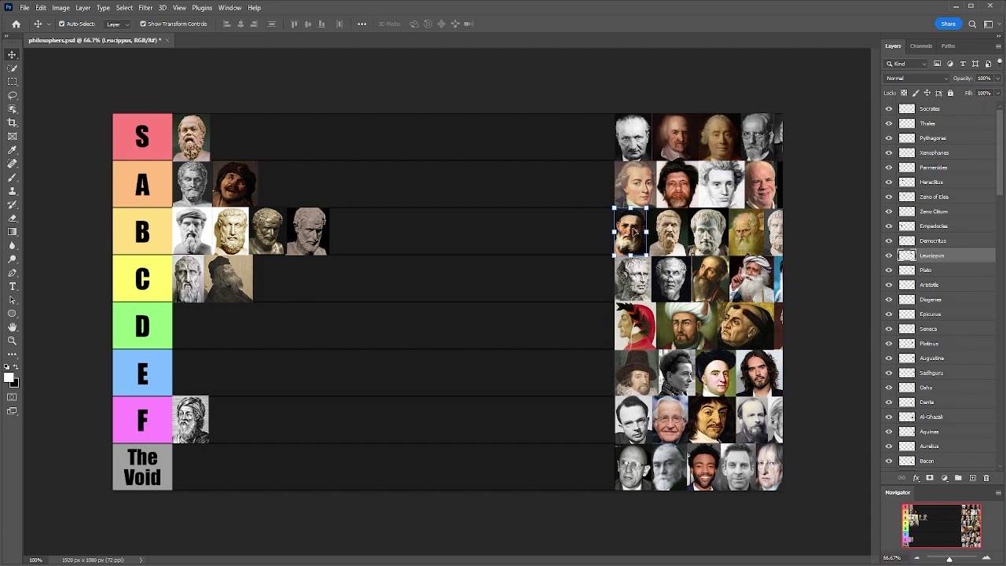
drag(637, 228, 194, 465)
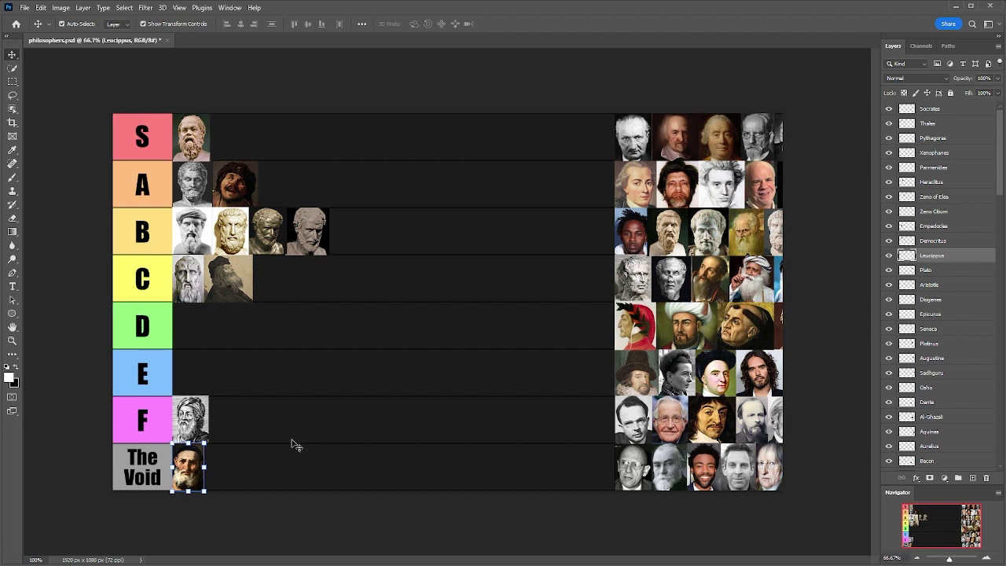
click(934, 273)
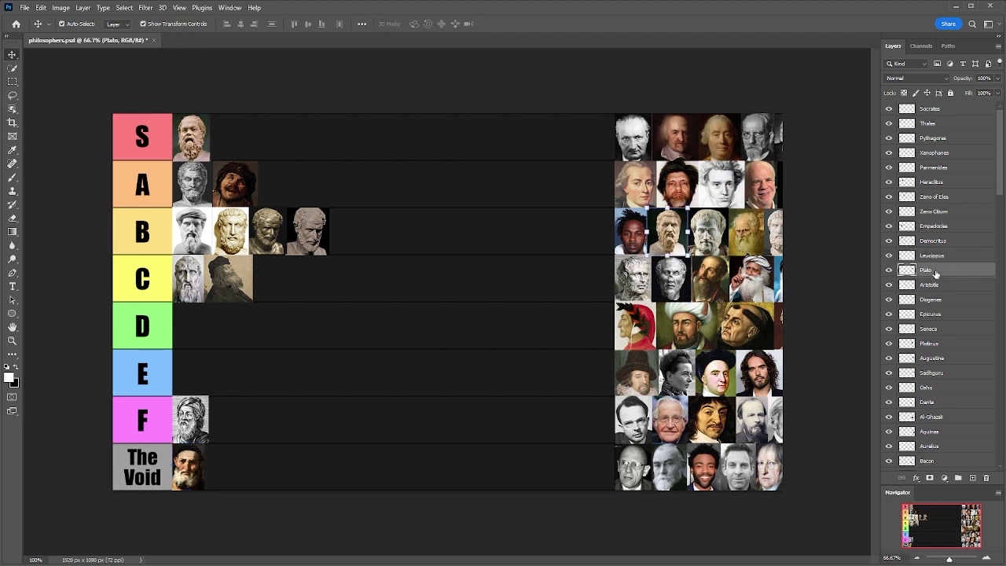
drag(662, 234, 572, 272)
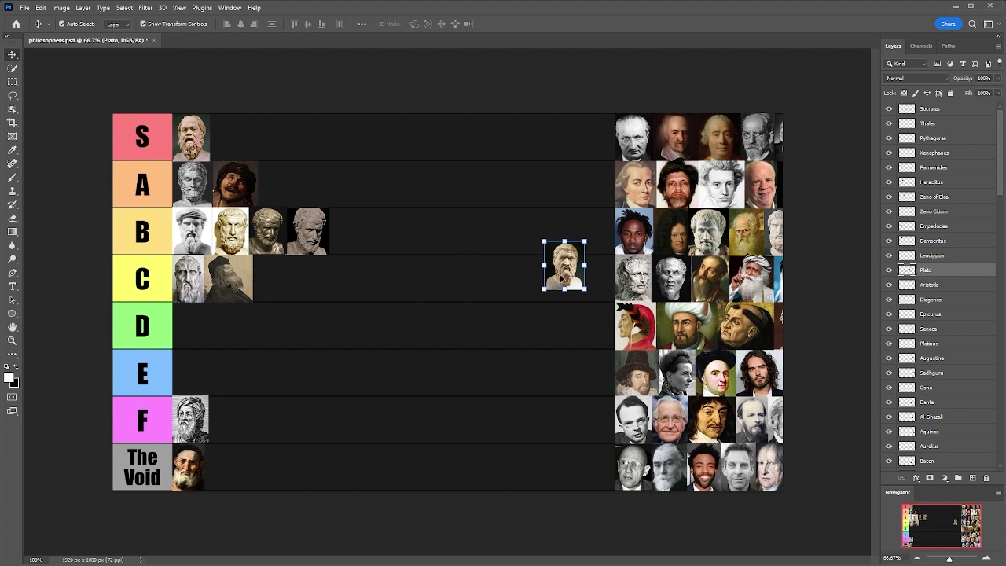
drag(563, 277, 279, 194)
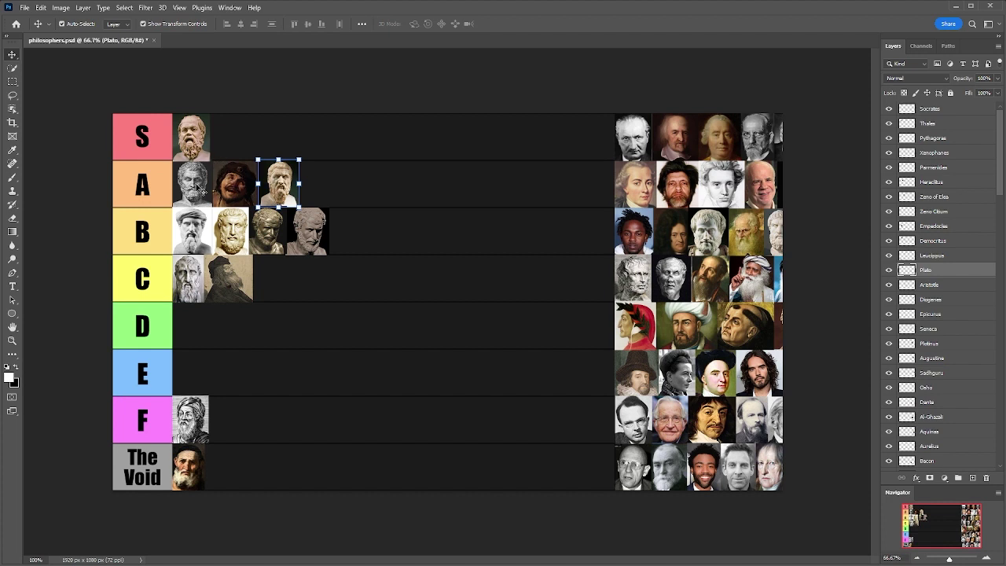
Take the Aristotle portrait from the unranked portraits and place it after Plato in the A tier.
drag(717, 246, 580, 258)
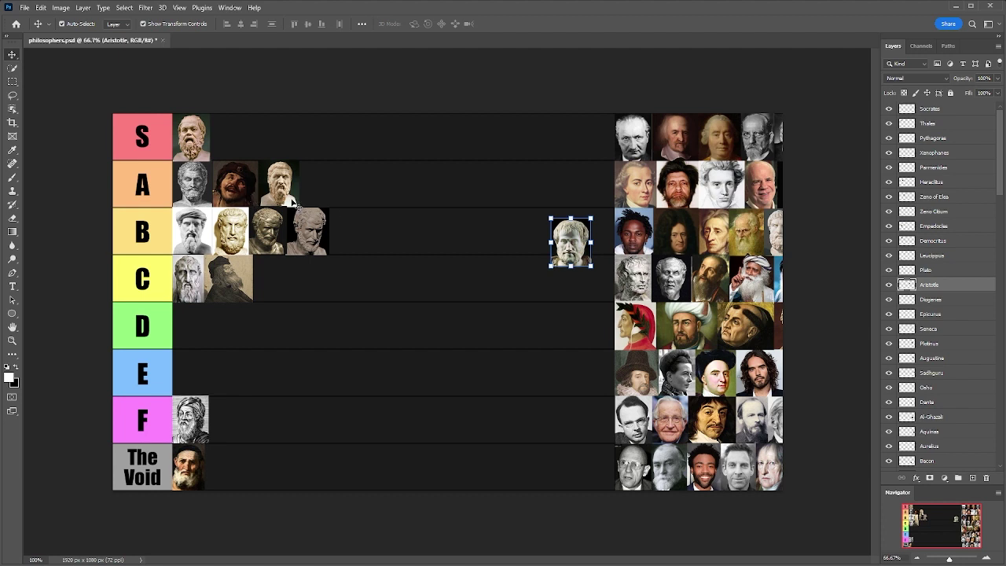
drag(568, 261, 576, 227)
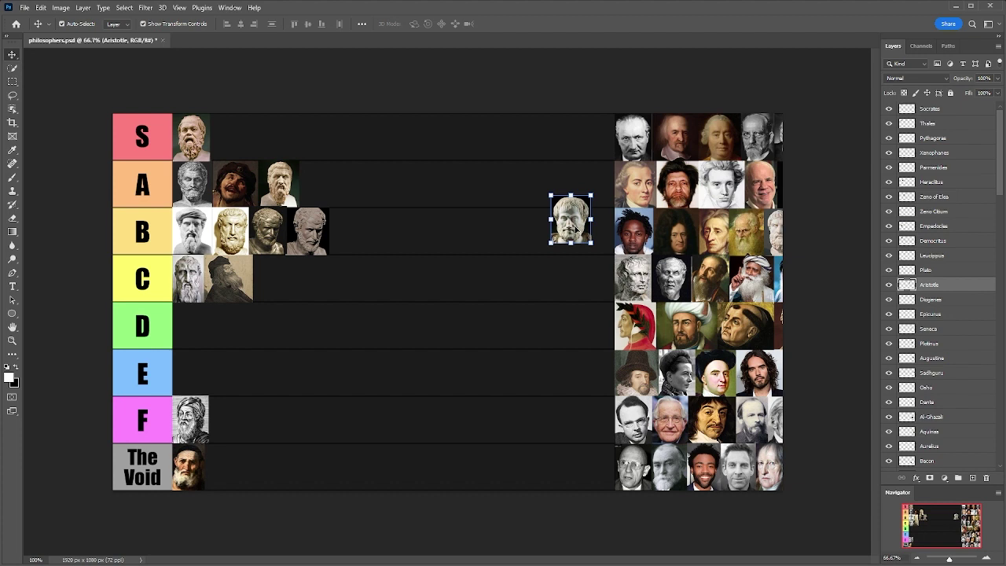
drag(575, 225, 318, 191)
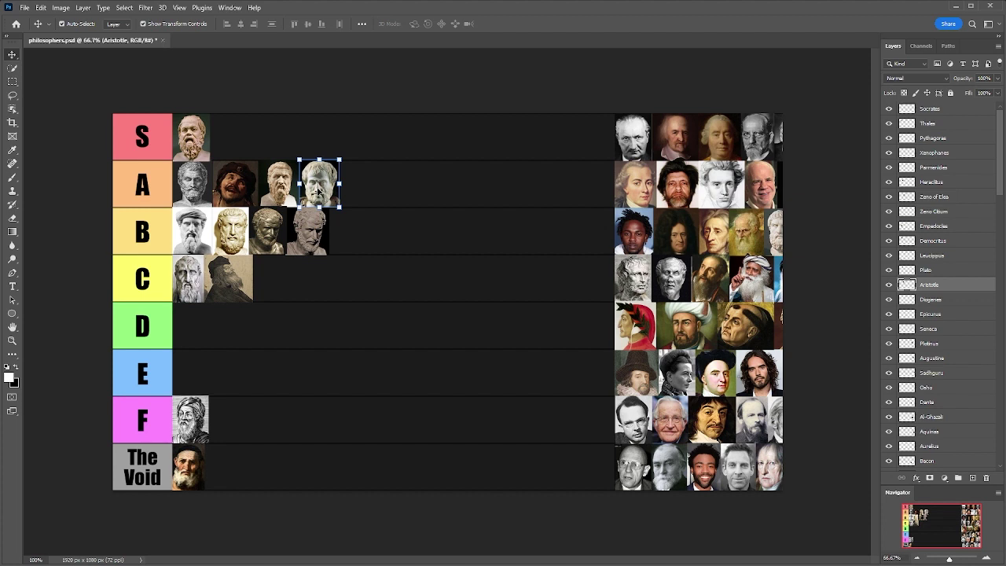
click(277, 188)
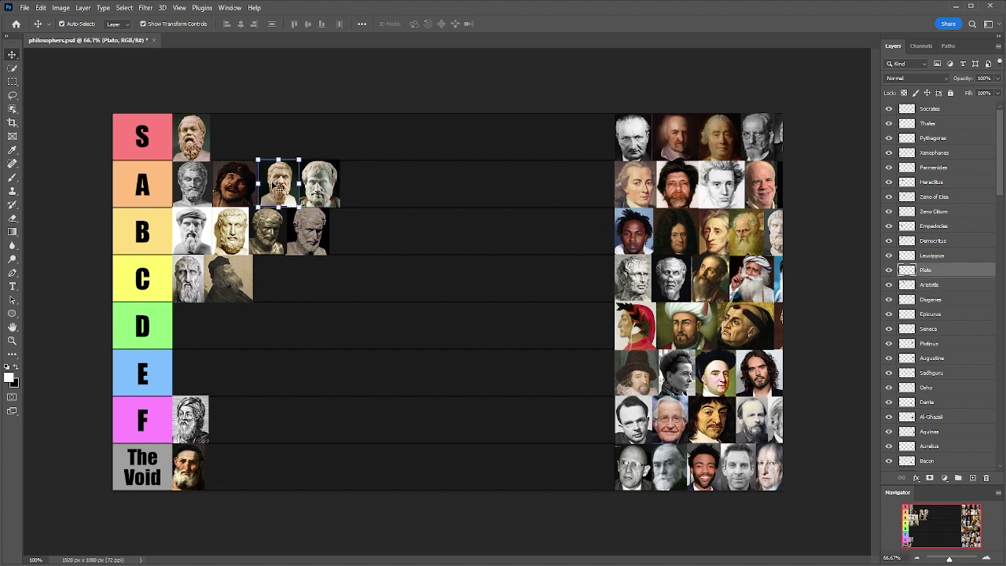
click(185, 138)
click(317, 192)
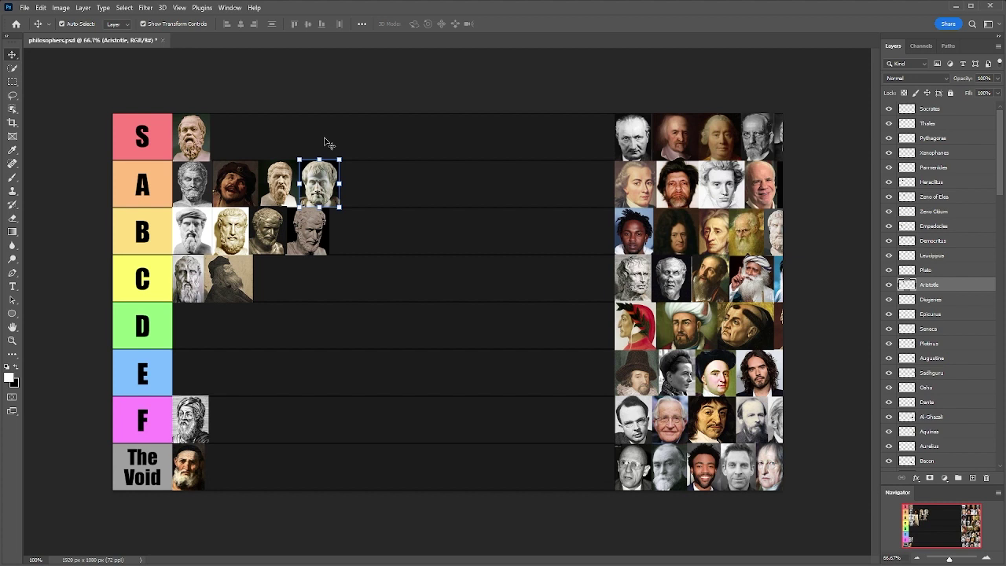
click(238, 240)
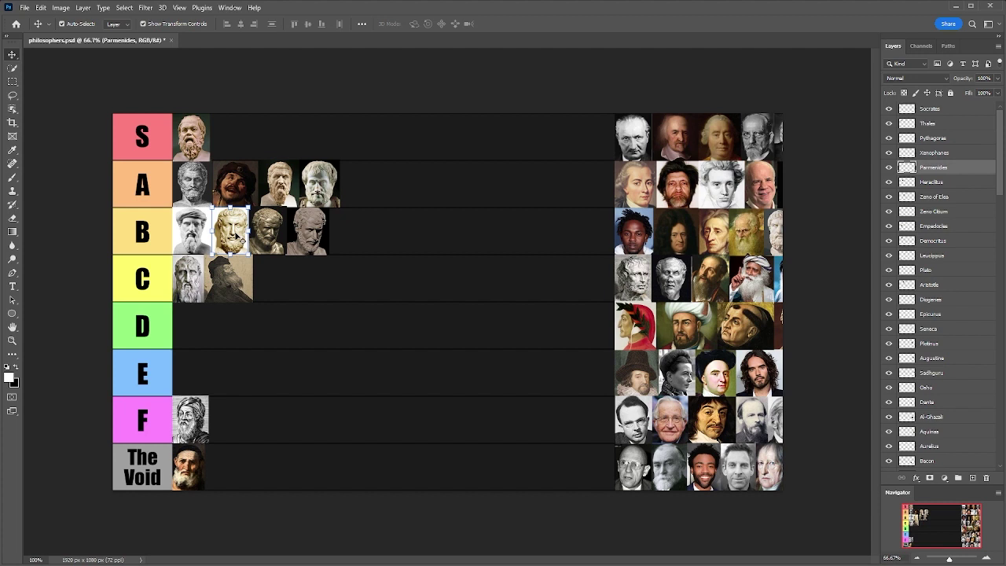
click(289, 190)
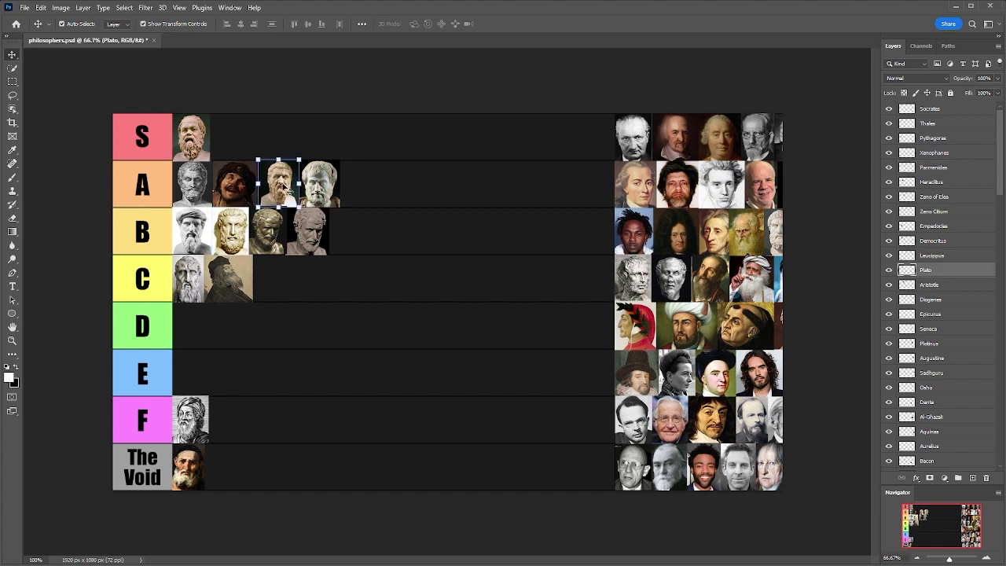
click(317, 243)
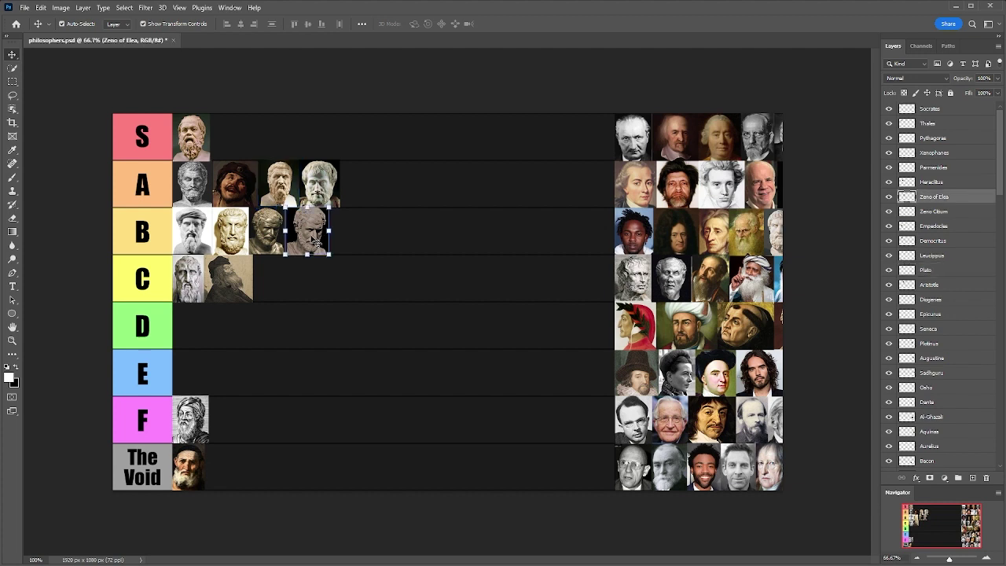
key(ctrl+t)
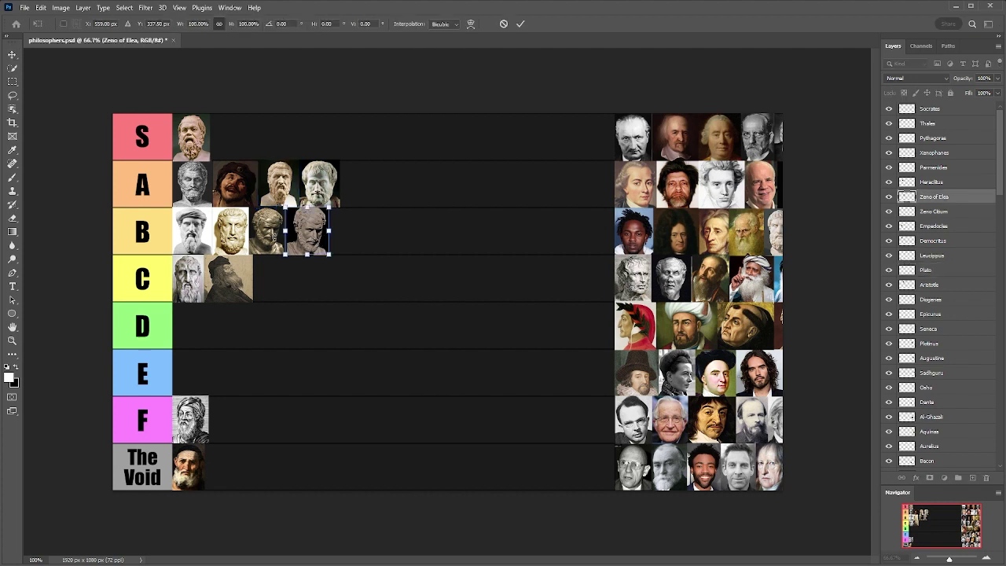
click(504, 24)
click(268, 233)
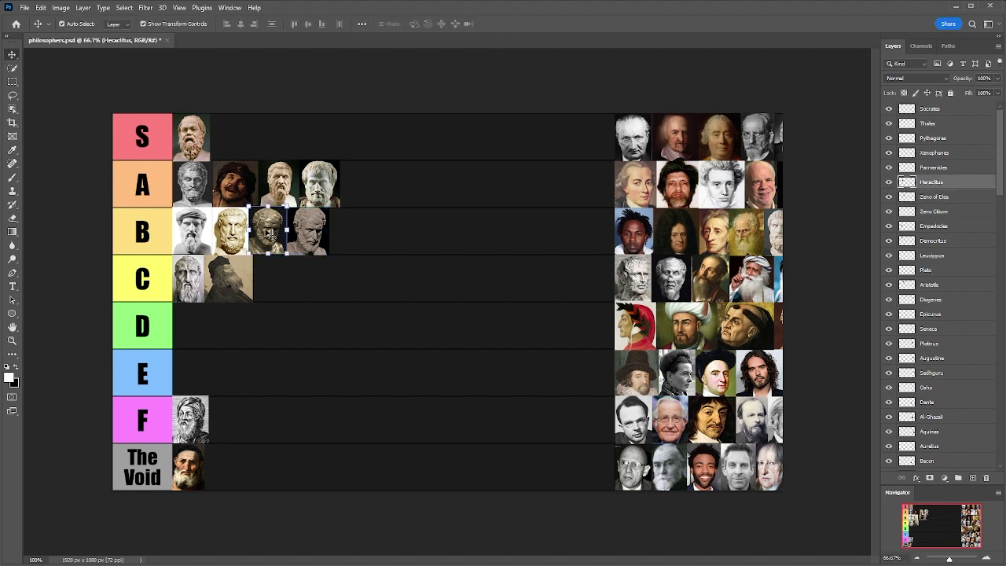
click(327, 185)
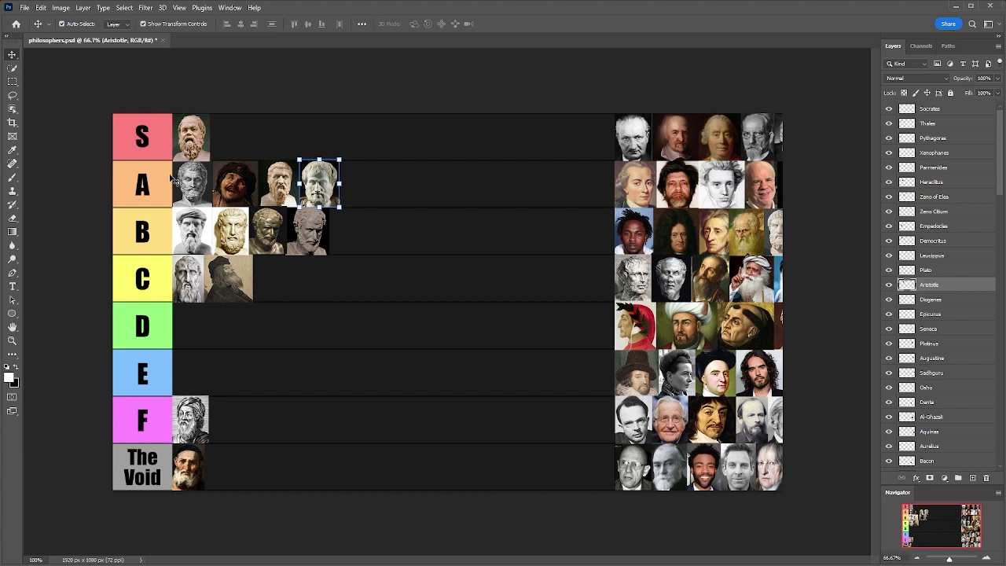
Pull the Diogenes portrait out of the unranked portraits into the empty area between the A and B tiers.
drag(749, 232, 531, 222)
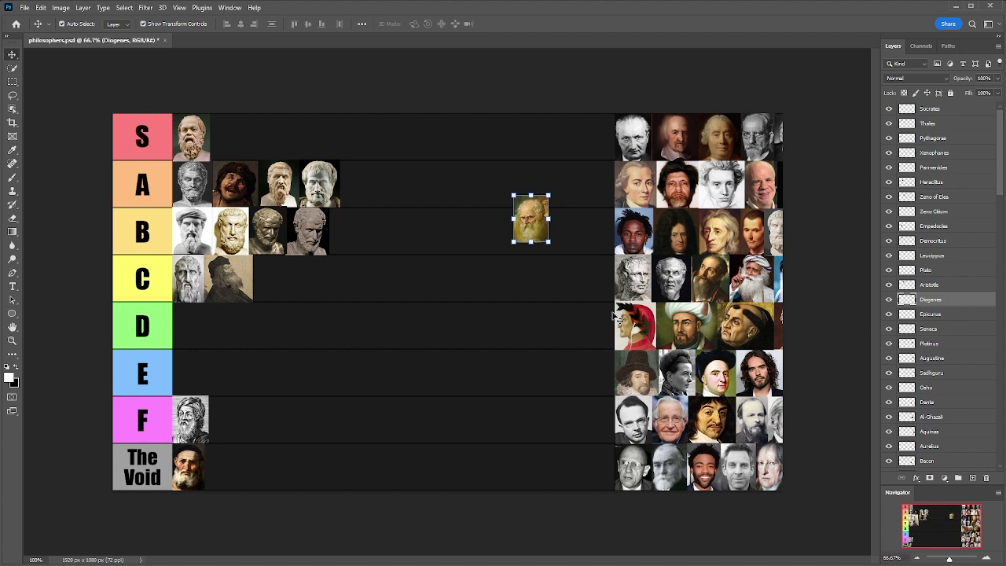
click(277, 183)
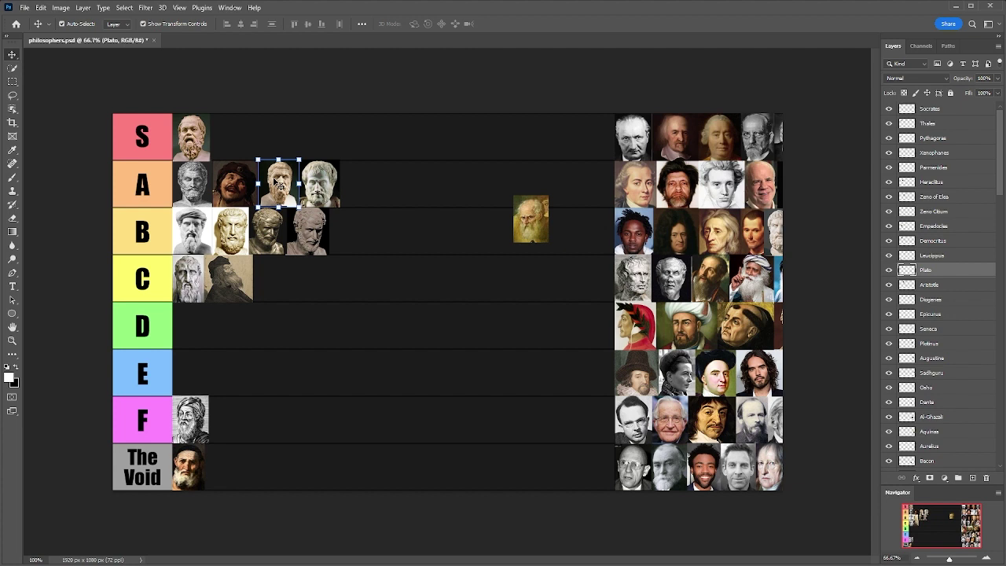
click(547, 224)
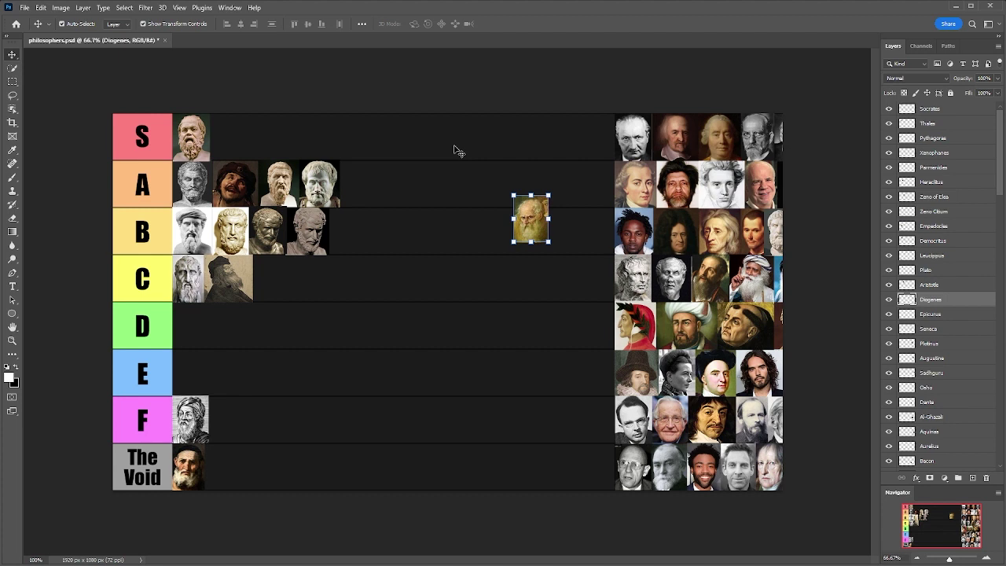
click(185, 139)
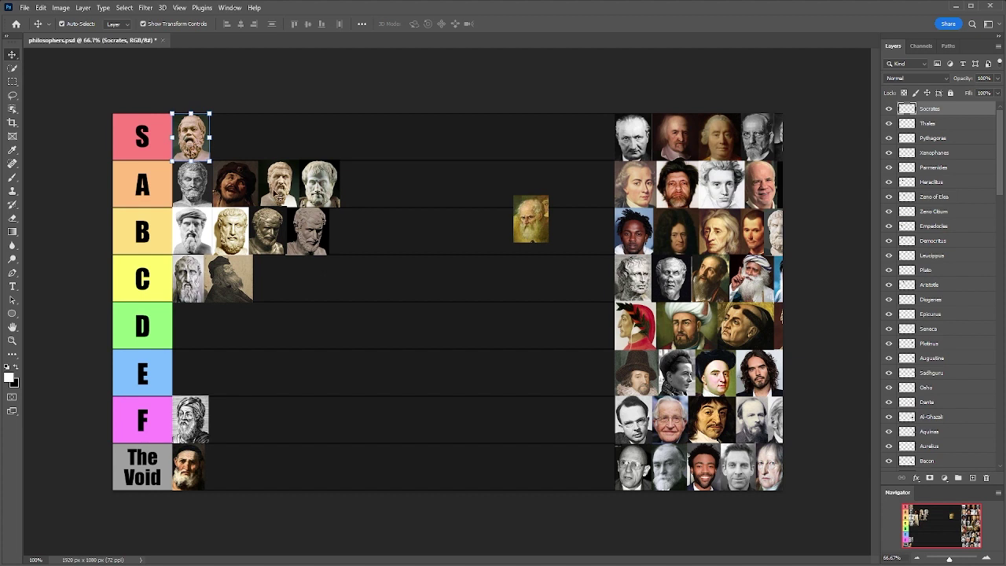
click(279, 191)
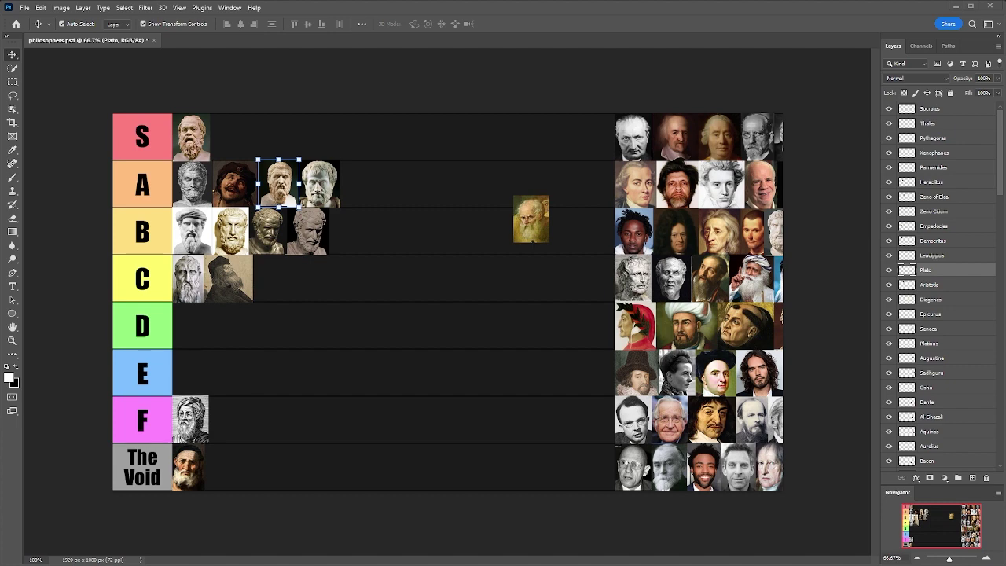
Switch to the browser, watch the YouTube video "Diogenes, the Publicly-Defecating Philosopher", and return to Photoshop.
key(alt+Tab)
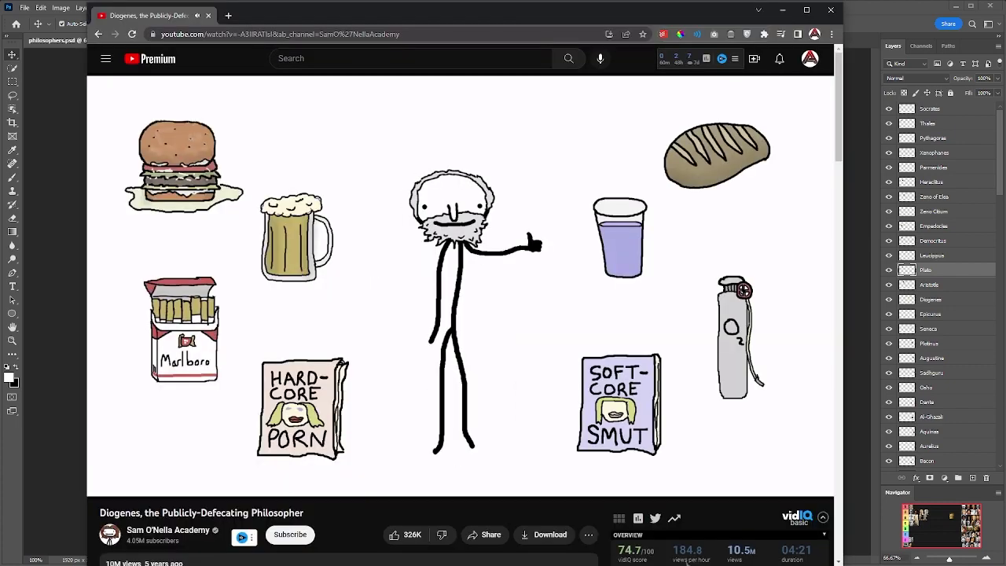
click(695, 230)
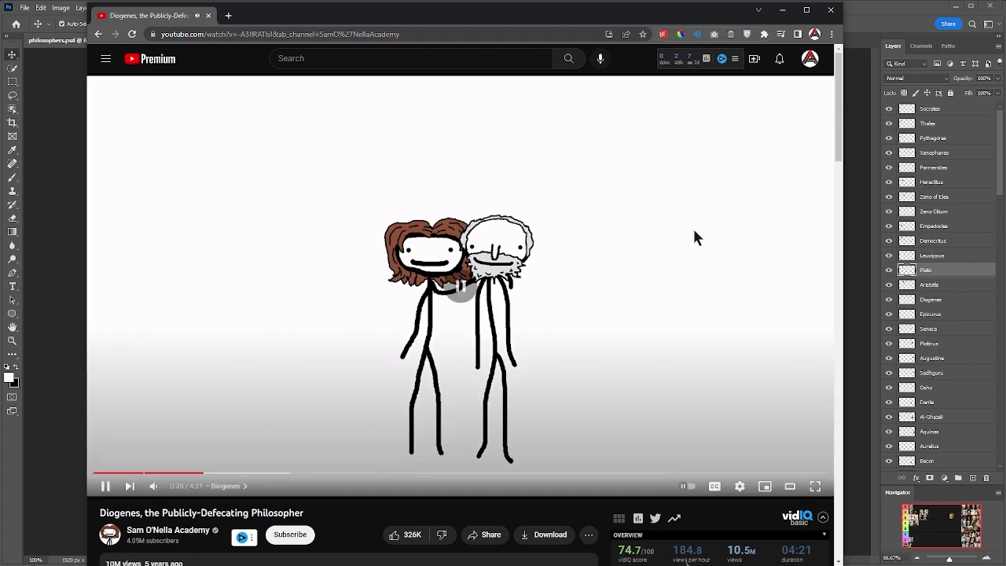
click(722, 269)
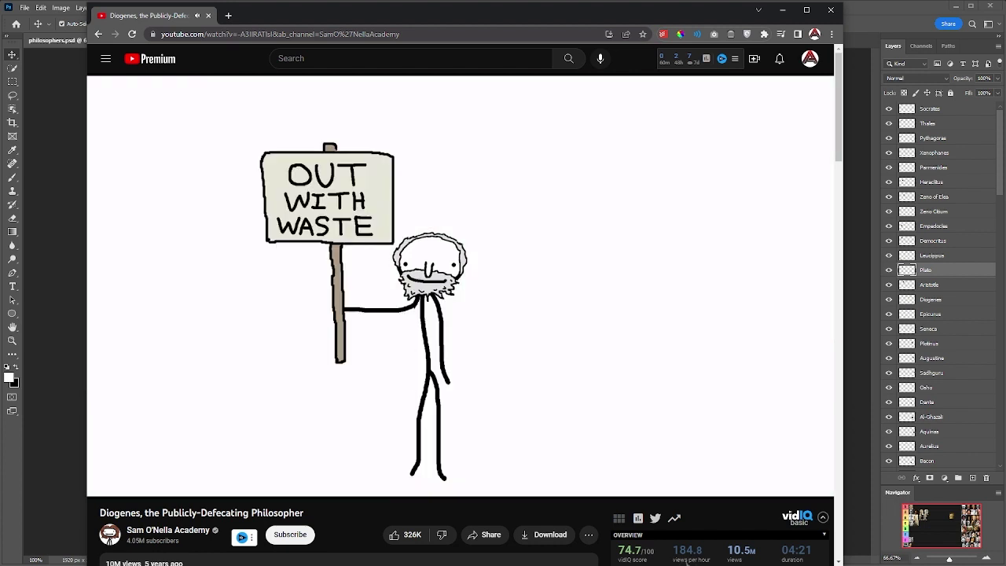
click(627, 323)
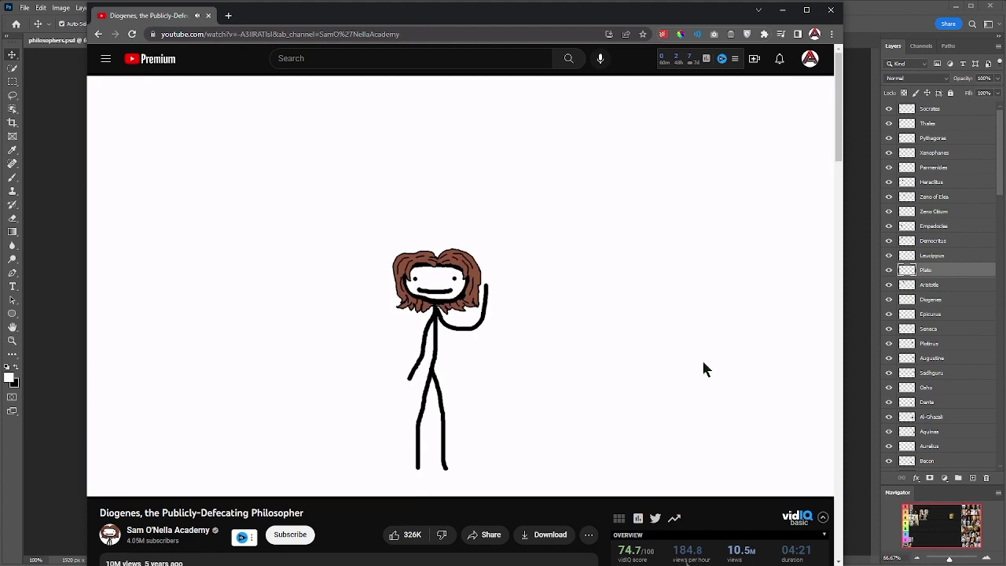
click(663, 330)
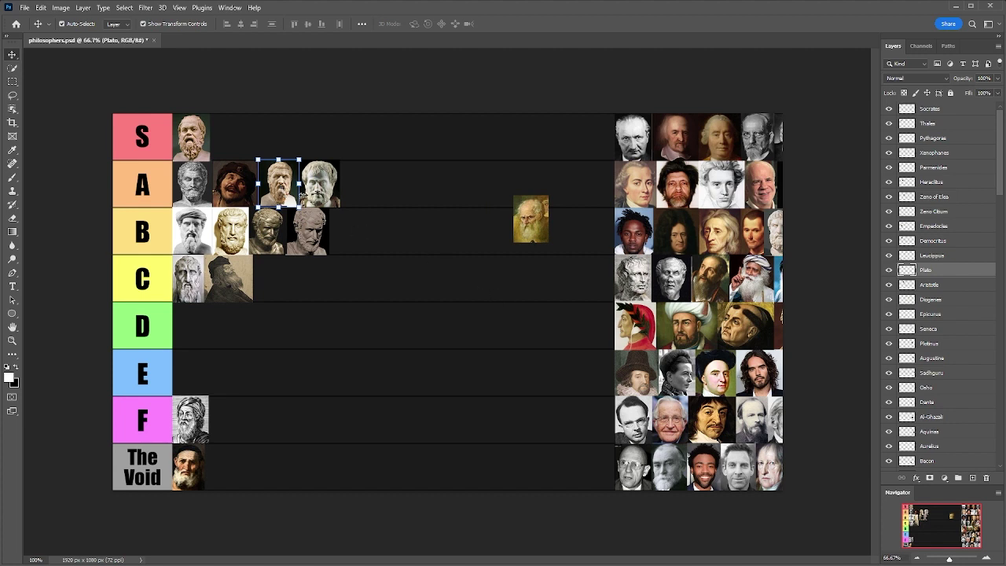
click(282, 193)
click(280, 189)
click(522, 231)
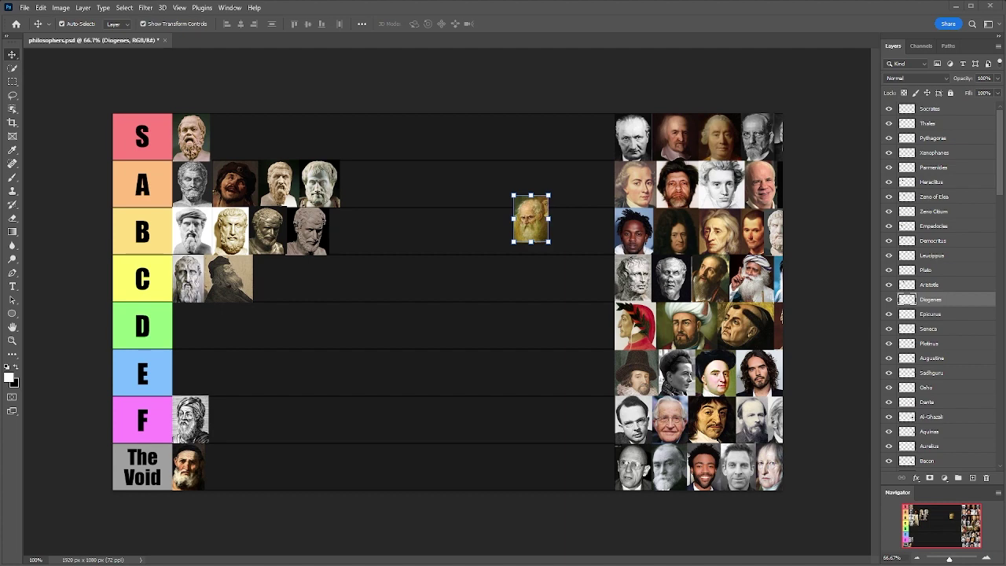
Switch to the browser, read the r/PhilosophyMemes post "Deadass" on Reddit, and return to Photoshop.
key(alt+Tab)
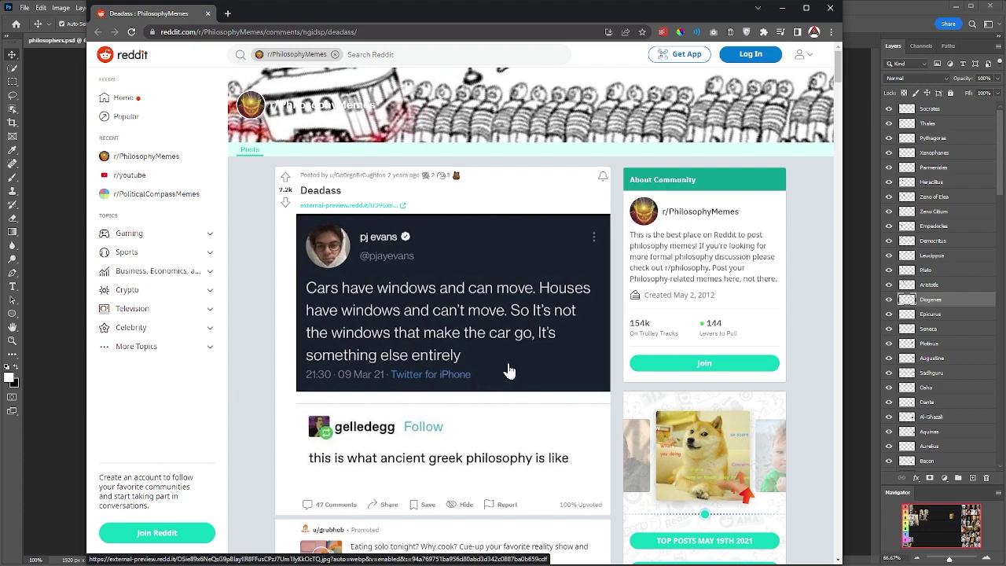
scroll(504, 389, down, 1)
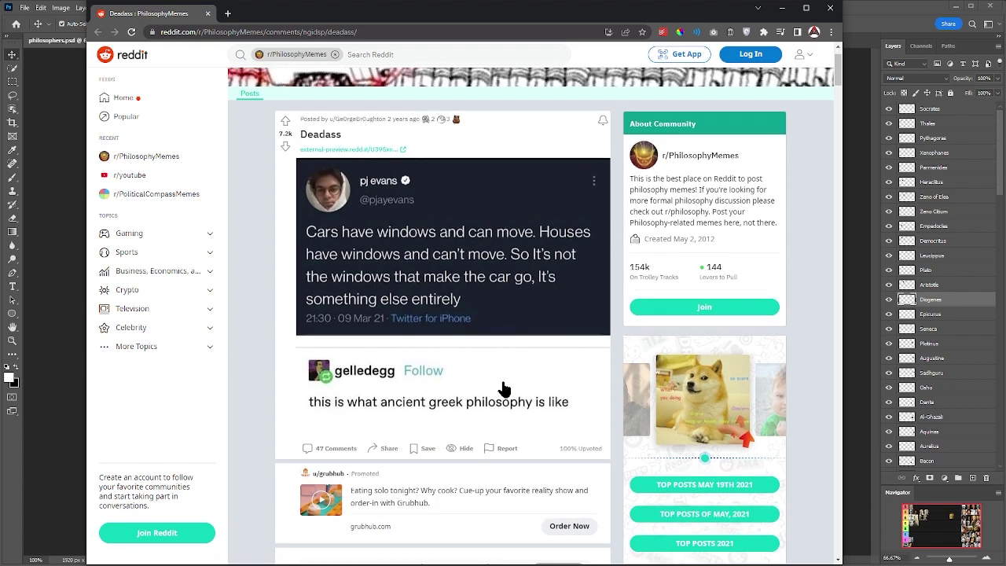
scroll(504, 389, down, 1)
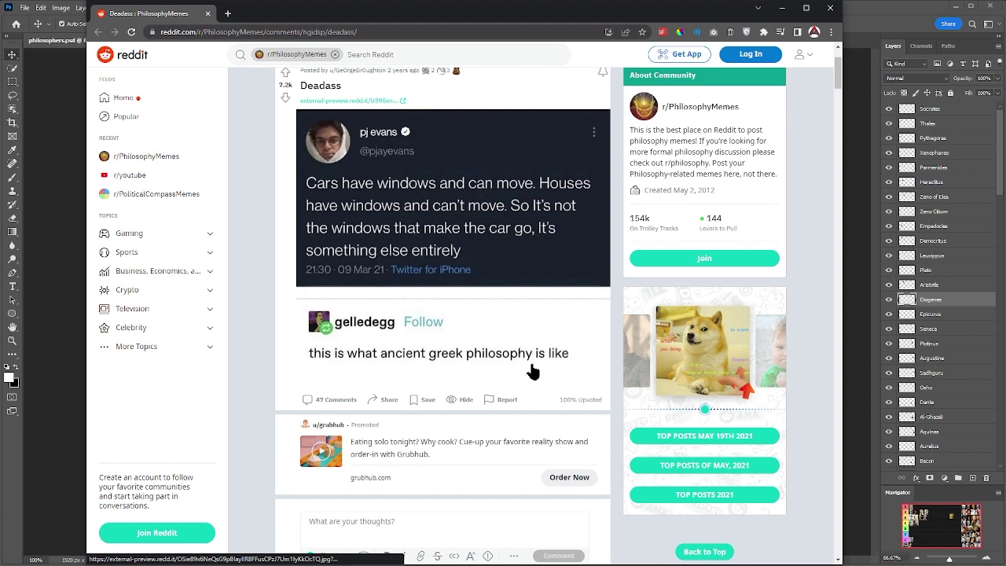
scroll(537, 360, down, 3)
scroll(431, 330, up, 5)
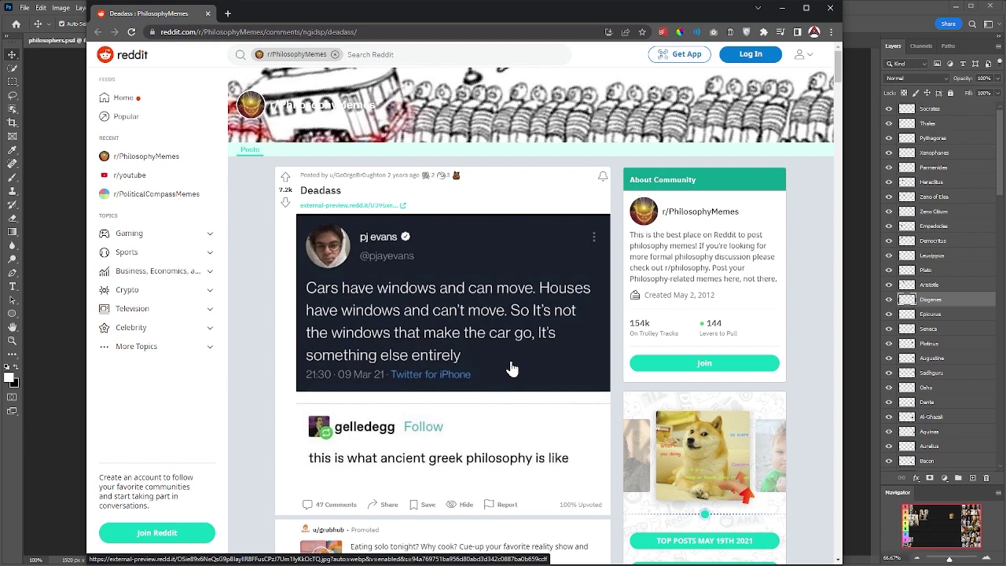
key(alt+Tab)
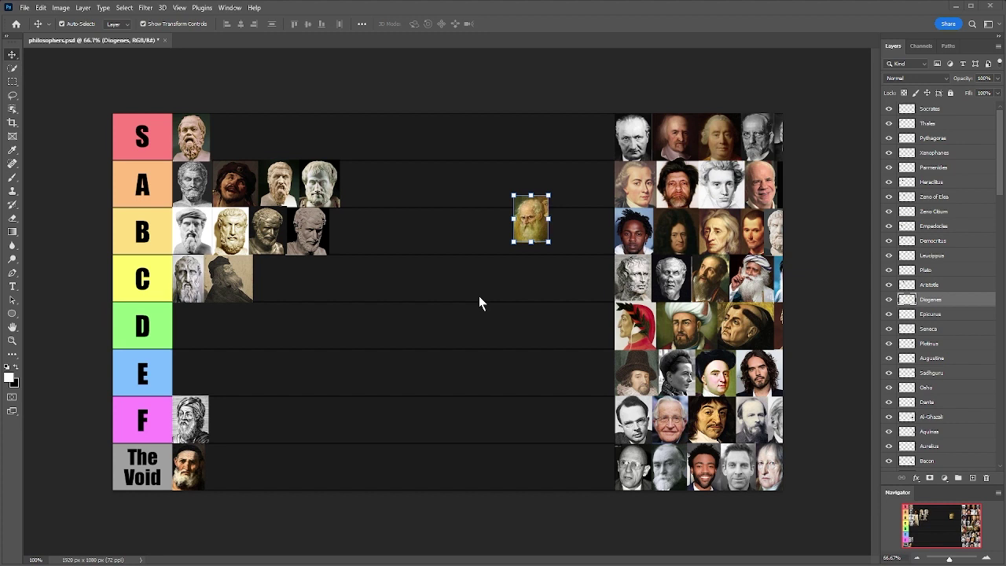
Place the Diogenes portrait after Socrates in the S tier and lock all layers from Socrates through Diogenes.
drag(540, 228, 531, 192)
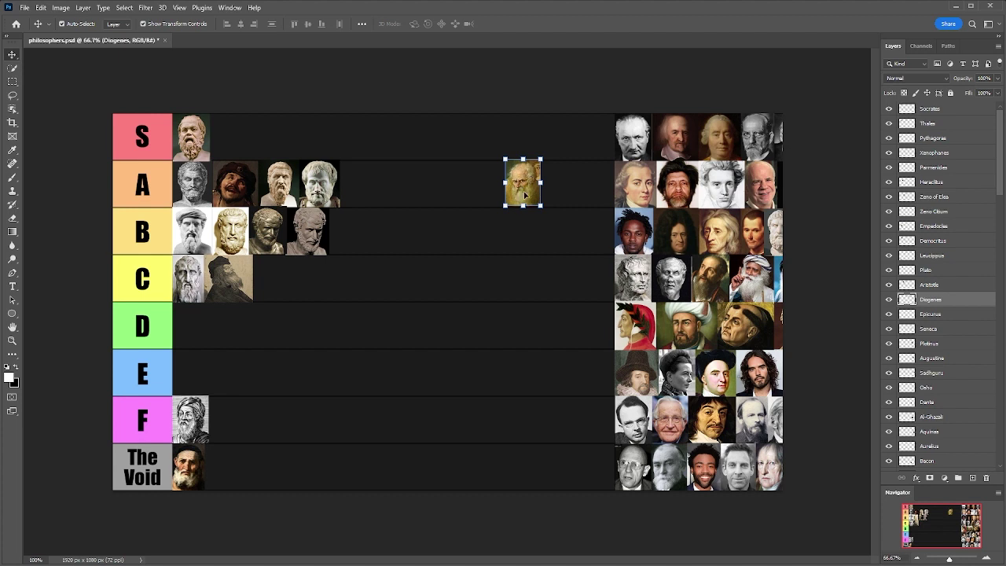
drag(525, 194, 235, 157)
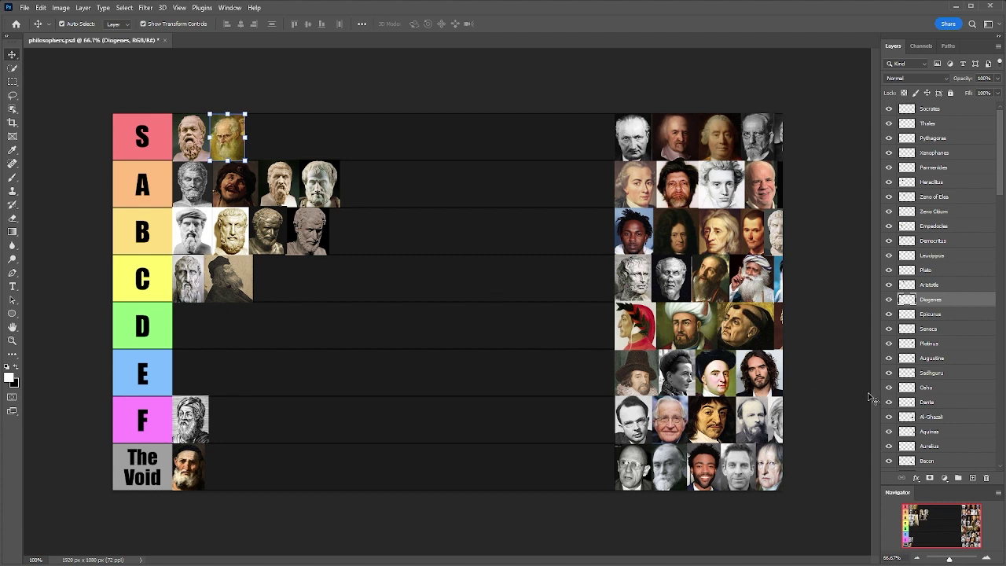
shift+click(955, 109)
click(950, 93)
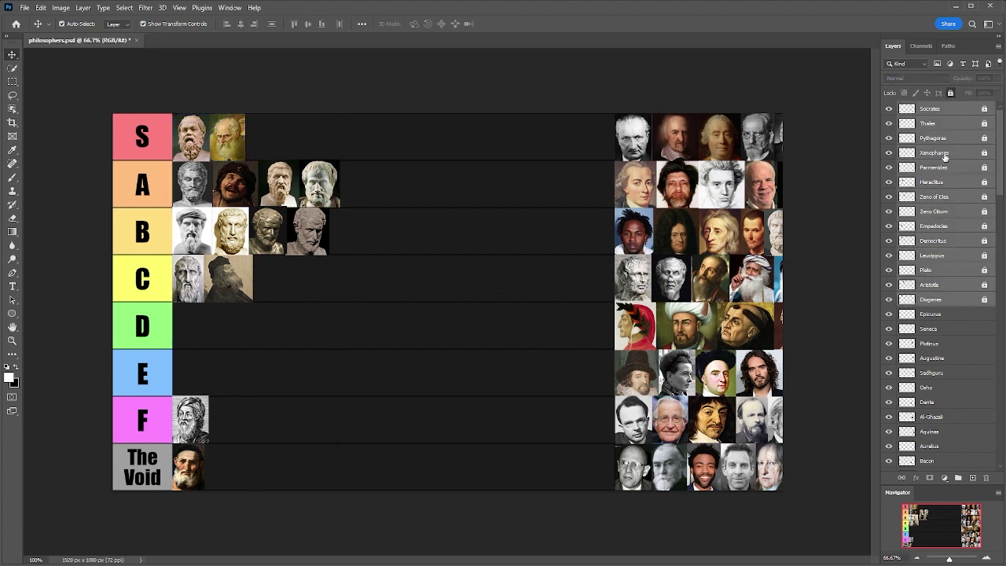
Take the Epicurus portrait from the unranked portraits and place it after Empedocles in the C tier.
click(963, 316)
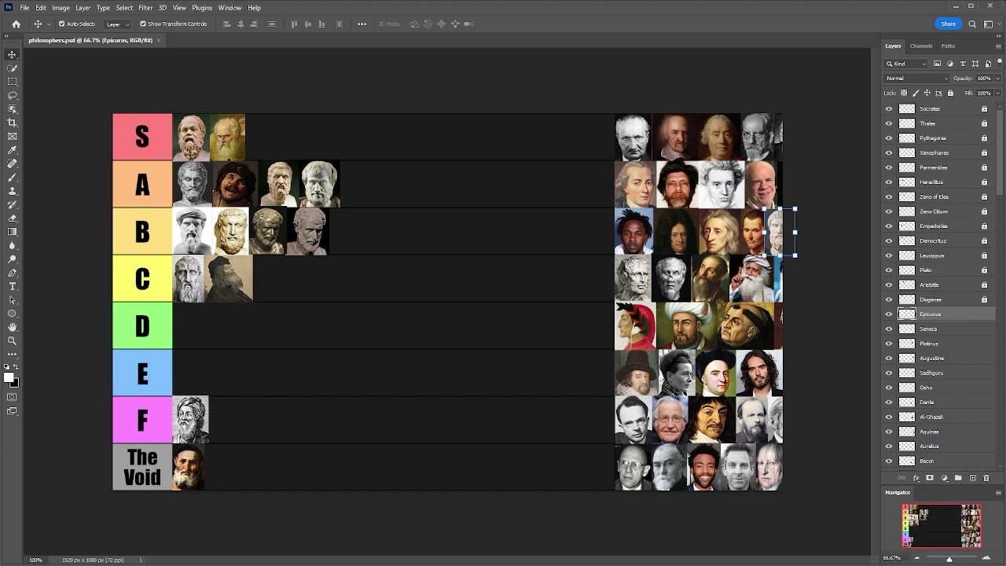
drag(784, 244, 549, 256)
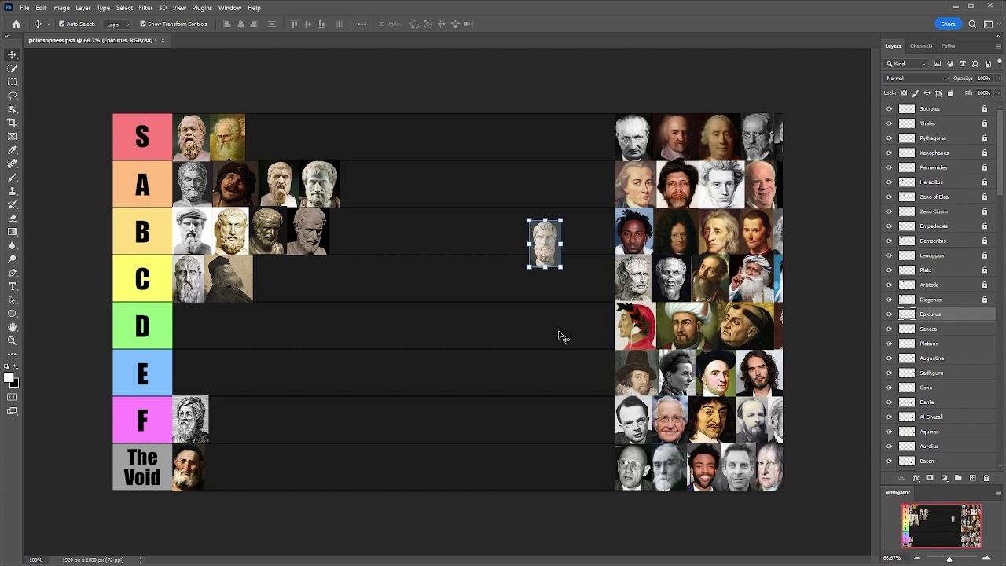
drag(538, 245, 269, 277)
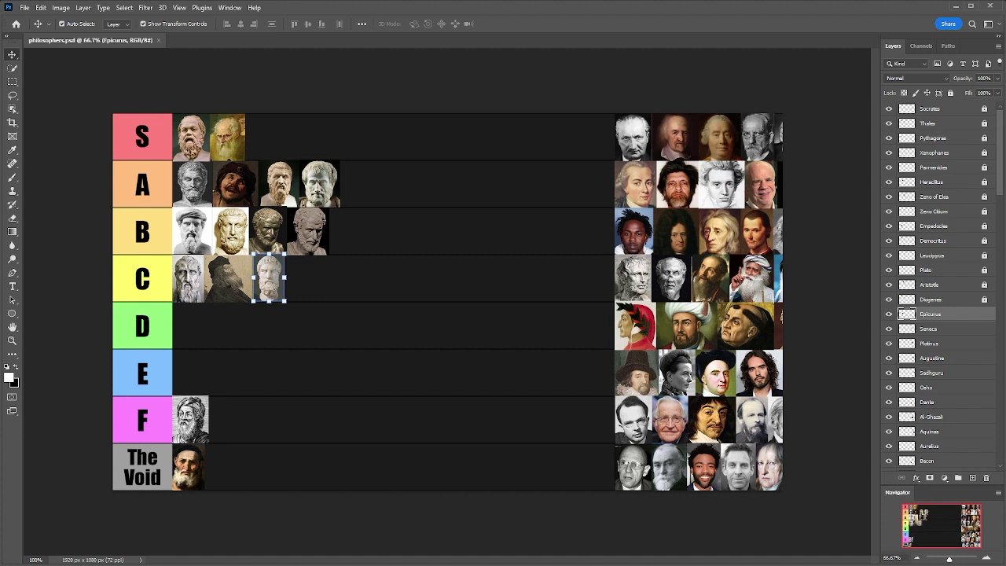
Take the Seneca portrait from the unranked portraits and place it after Epicurus in the C tier.
drag(624, 290, 484, 266)
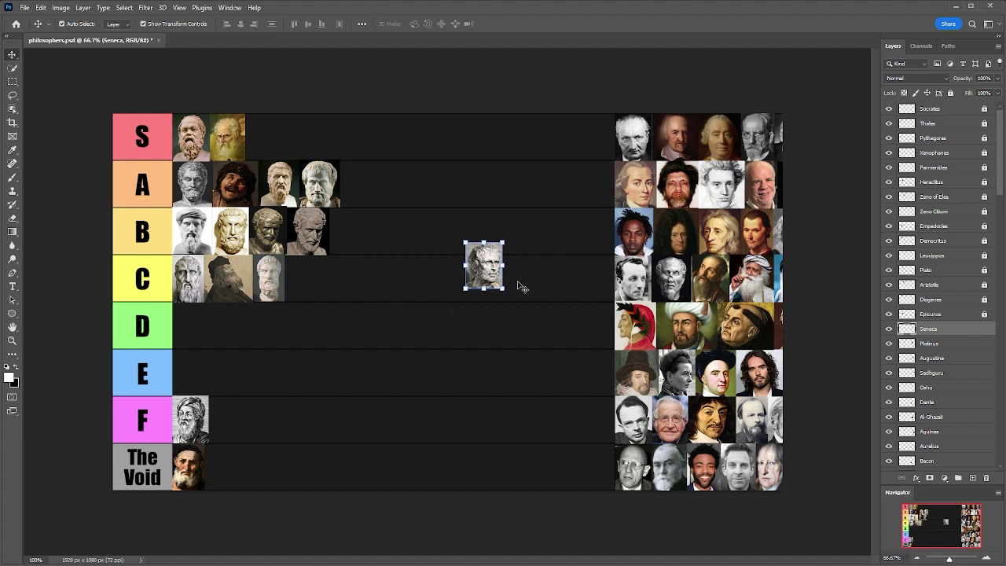
drag(497, 277, 497, 280)
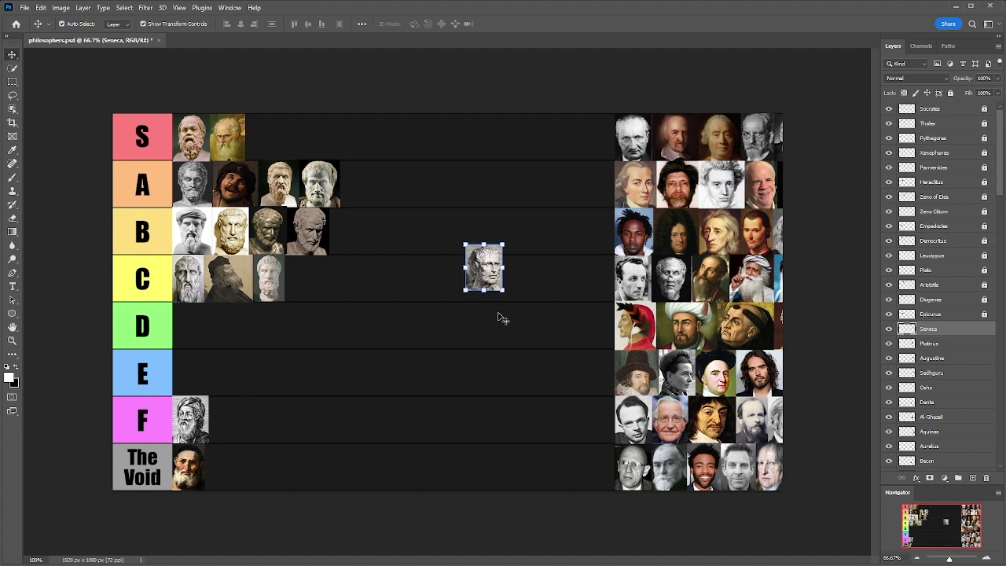
drag(484, 278, 308, 287)
Take the Plotinus portrait from the unranked portraits and place it second in The Void tier.
click(671, 281)
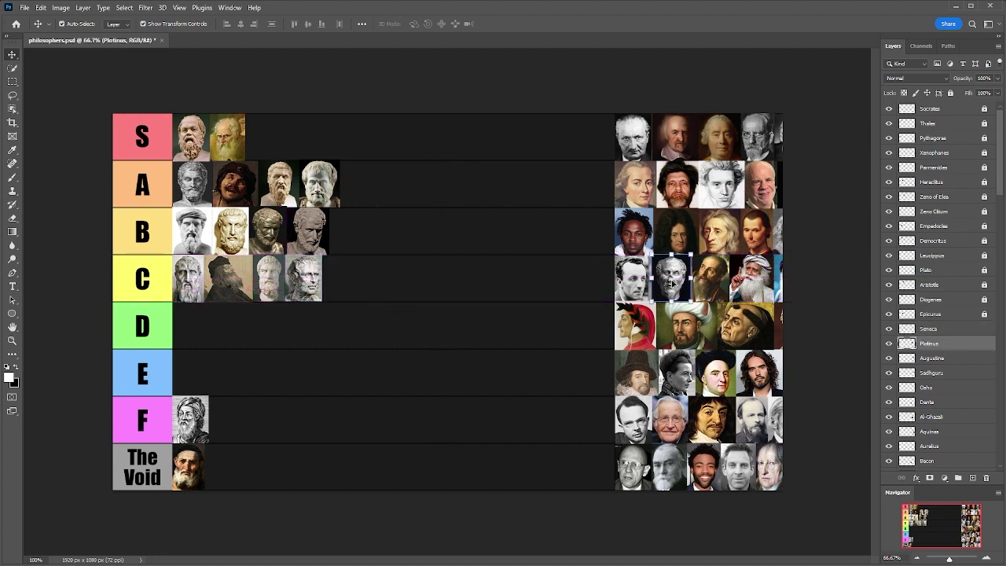
drag(670, 282, 572, 281)
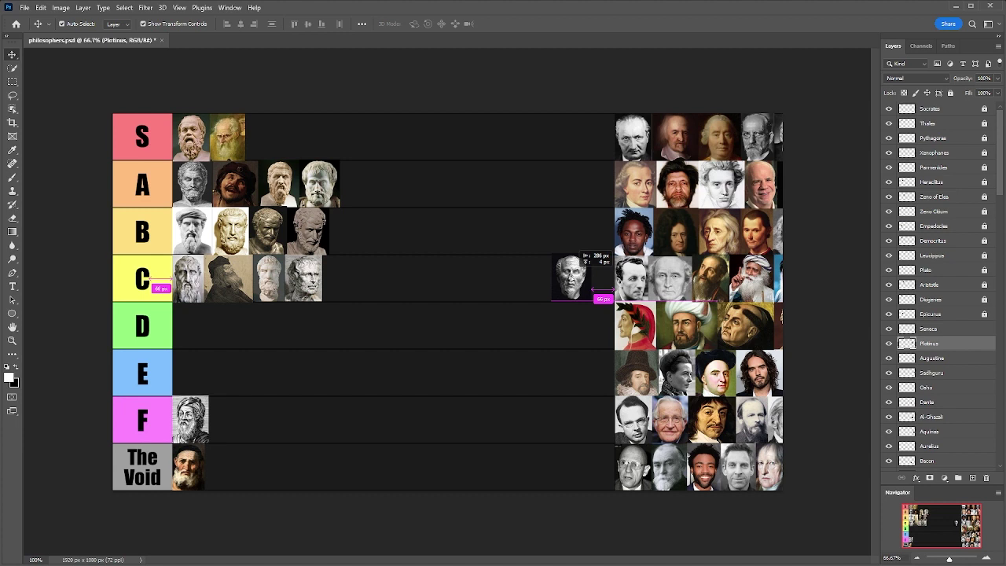
drag(572, 280, 506, 250)
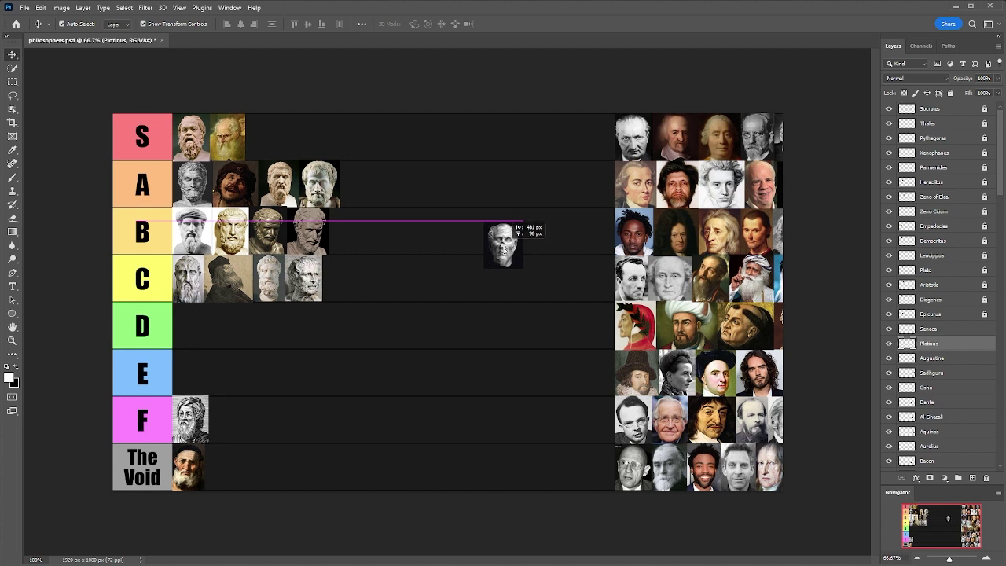
drag(505, 250, 505, 250)
drag(504, 250, 504, 250)
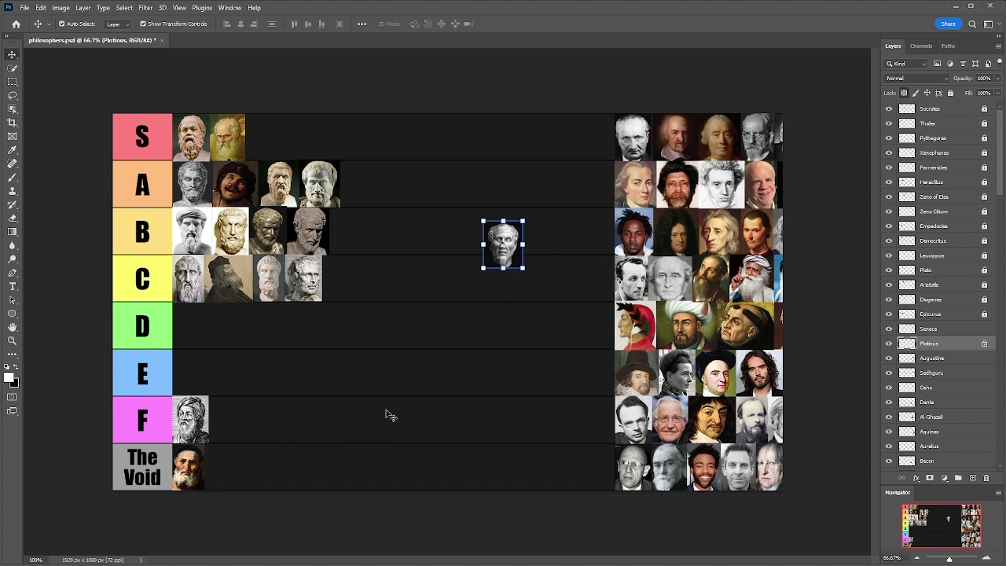
click(904, 92)
mouse_move(504, 246)
mouse_down()
mouse_move(509, 237)
mouse_move(513, 259)
mouse_up()
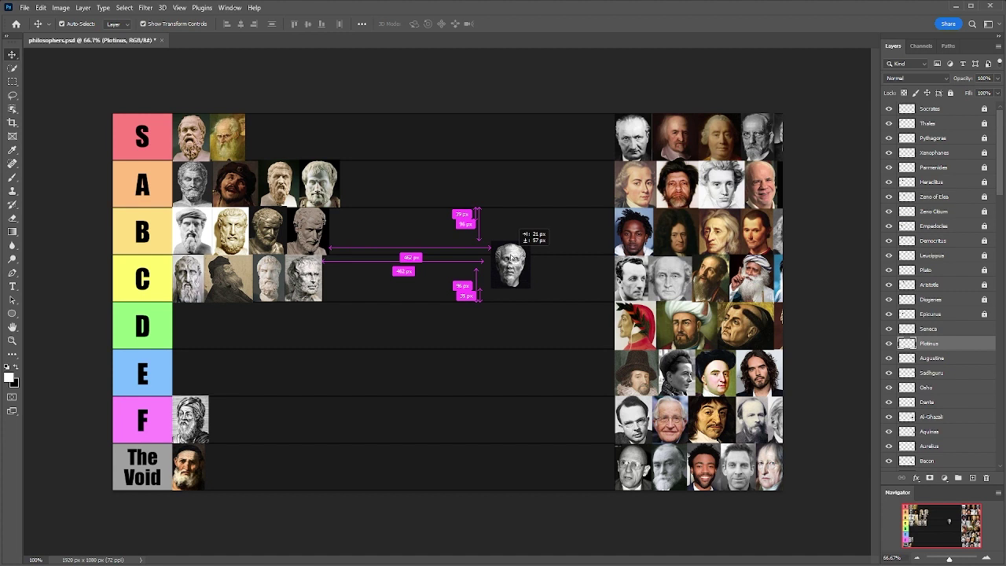
drag(511, 257, 228, 462)
Place the Augustine portrait first in the D tier and pull the Sadhguru portrait out of the unranked portraits.
drag(715, 288, 533, 311)
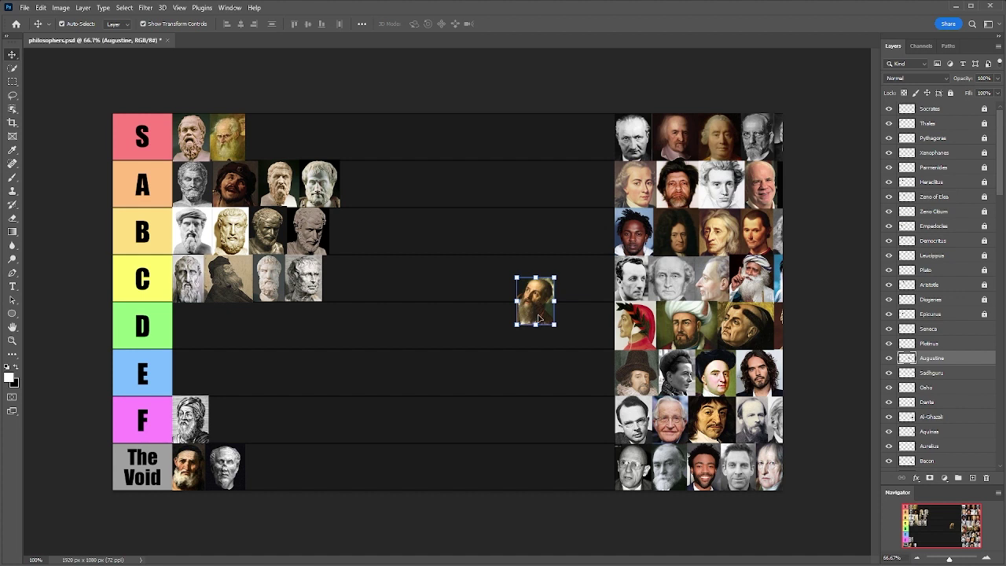
drag(538, 305, 197, 336)
drag(763, 284, 559, 304)
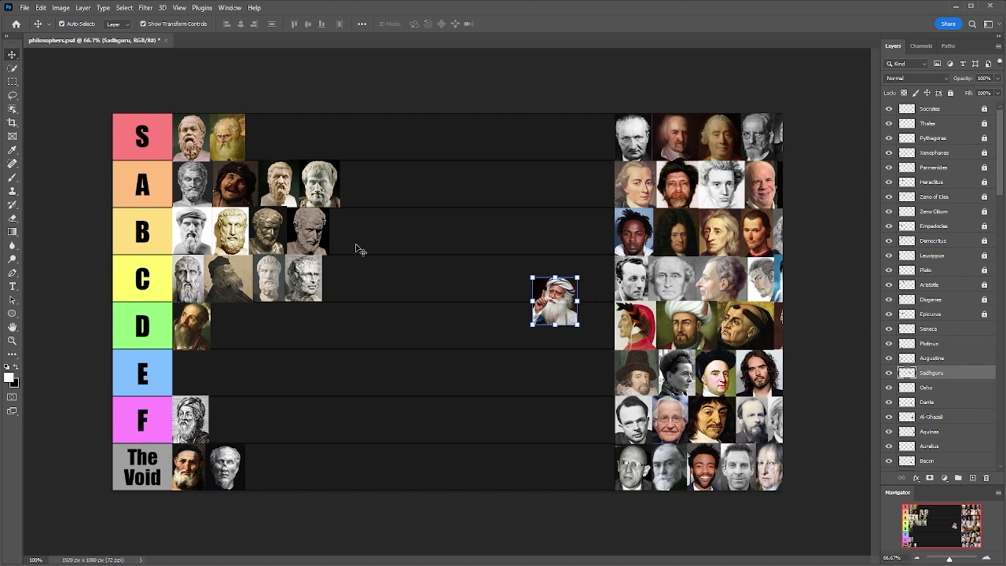
Switch to the browser and open the video list of the Jay Shetty Podcast channel on YouTube.
key(alt+Tab)
scroll(452, 322, down, 1)
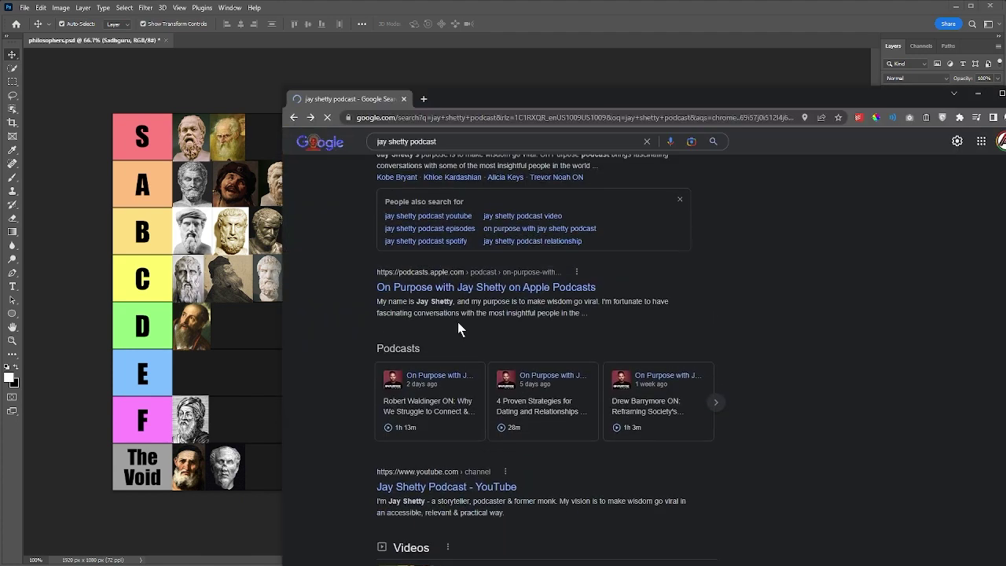
click(455, 487)
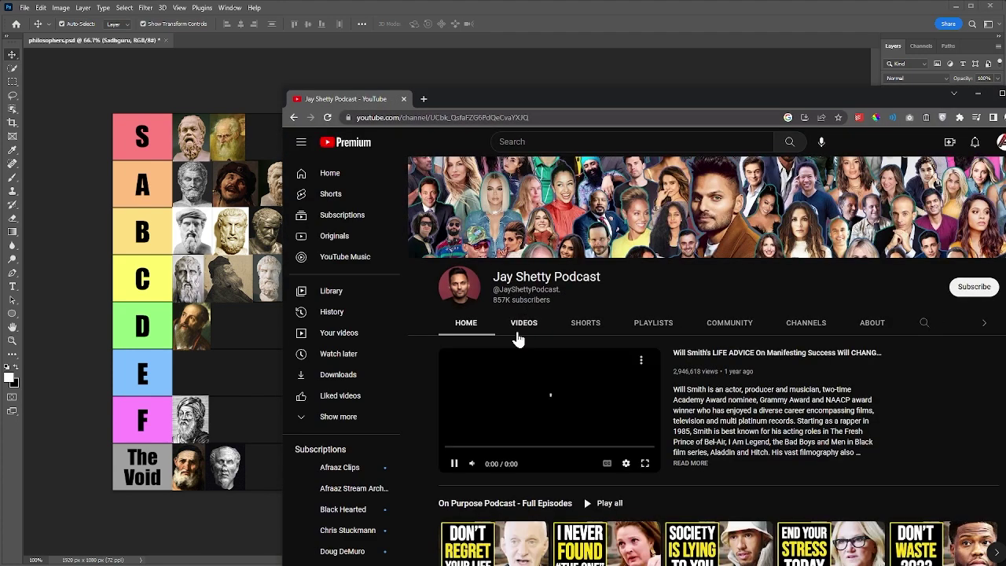
click(527, 322)
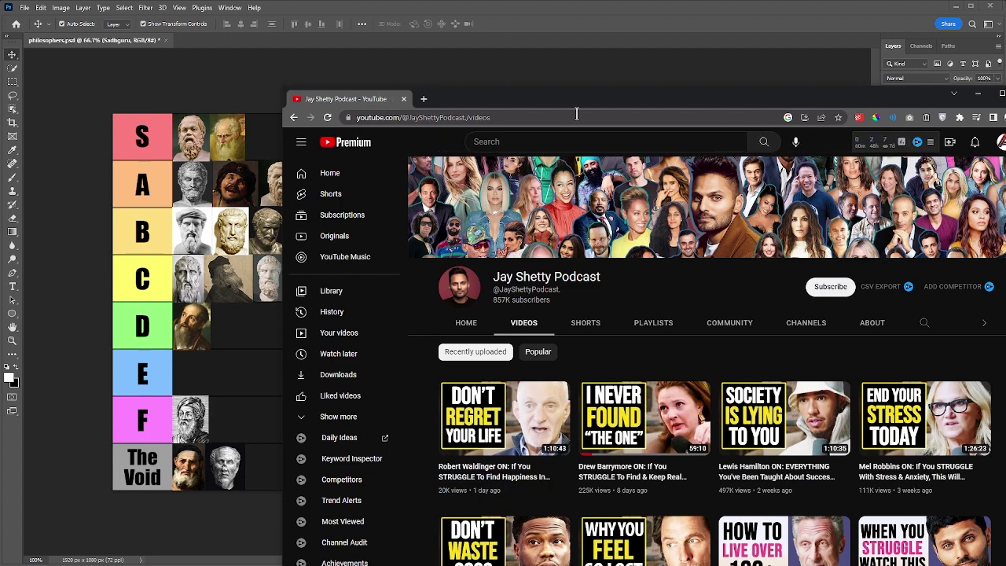
Enter "chris williamson" as the YouTube search text and browse the Jay Shetty Podcast channel's recent and popular videos.
click(581, 142)
text(chris williamson)
scroll(655, 362, down, 1)
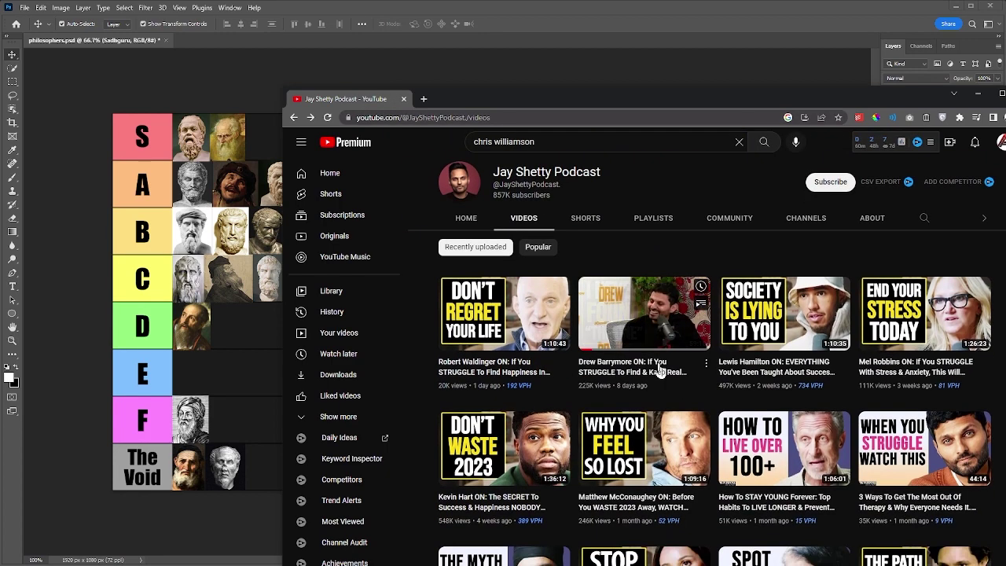
scroll(660, 371, down, 2)
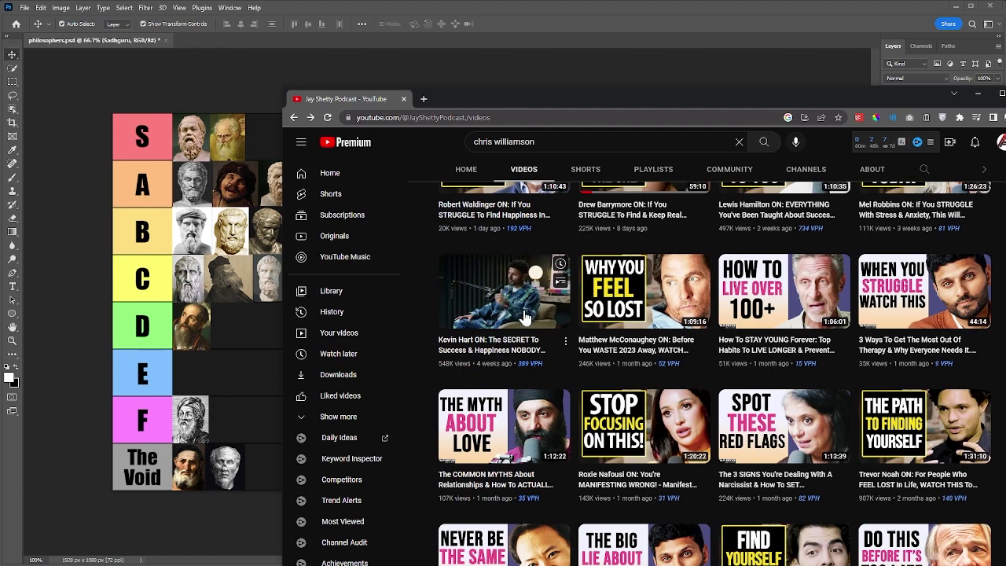
scroll(935, 318, down, 1)
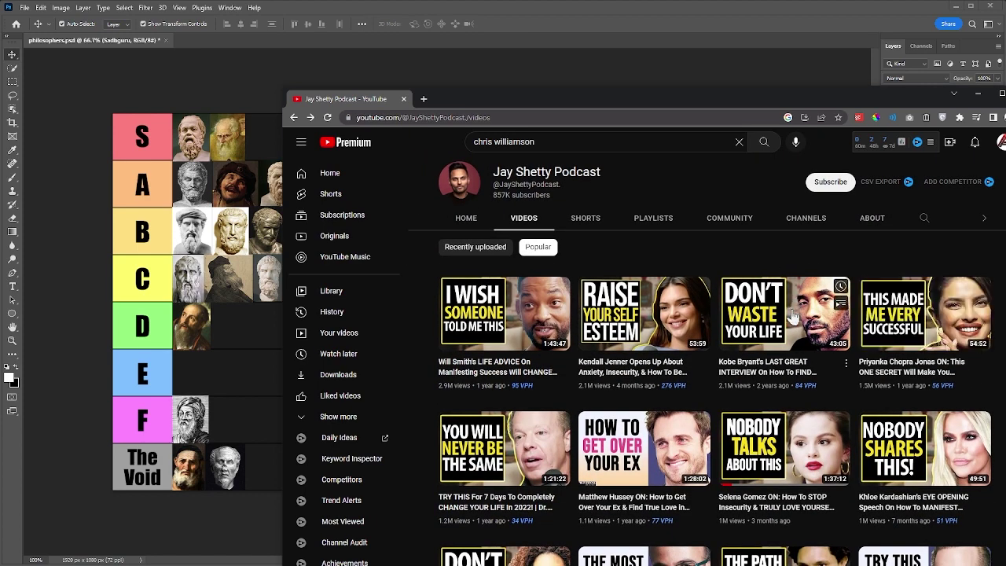
scroll(623, 389, down, 1)
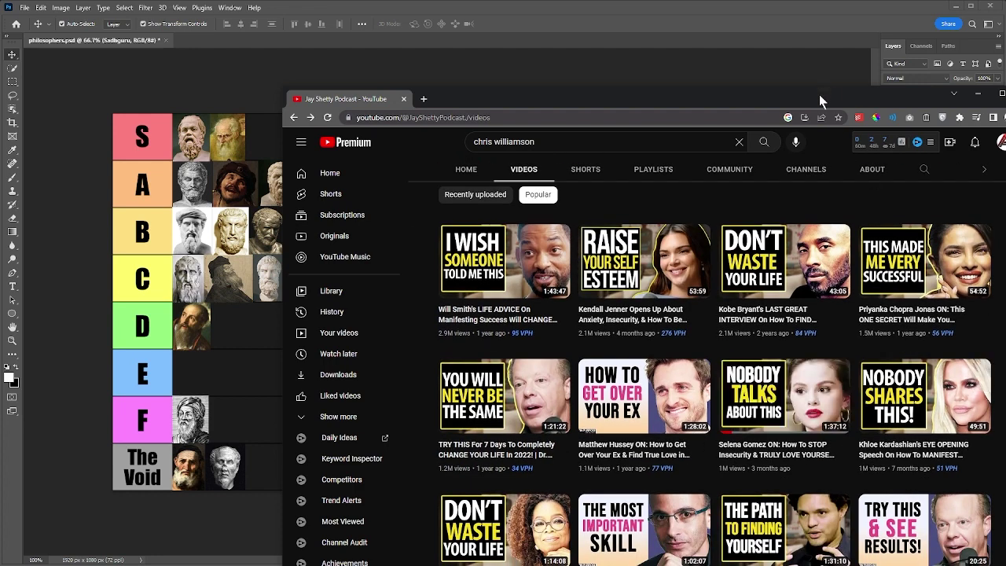
Search YouTube for bkshivani, open the BKShivani channel, and view its videos sorted by popularity.
text(bkshivani)
key(Return)
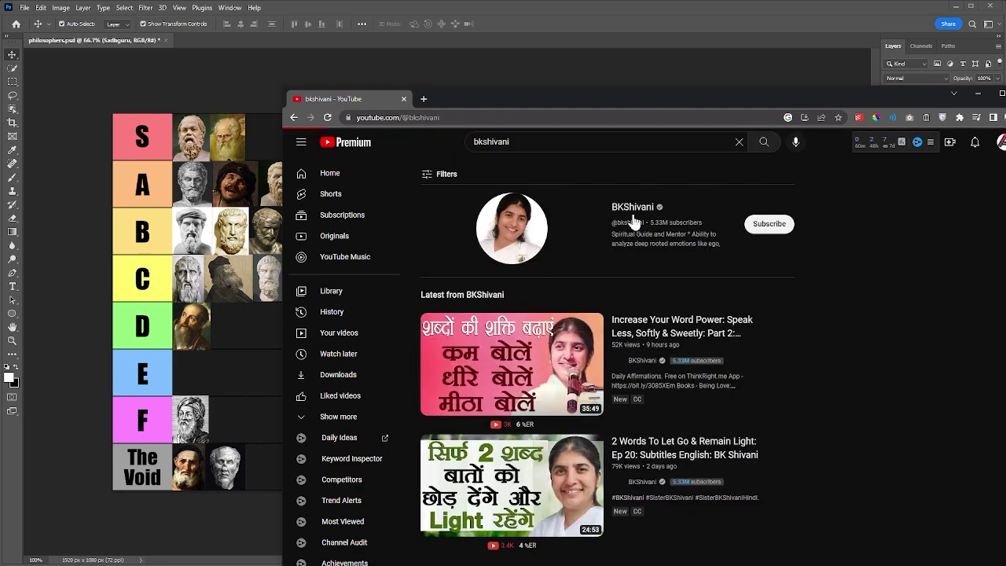
click(511, 236)
click(524, 323)
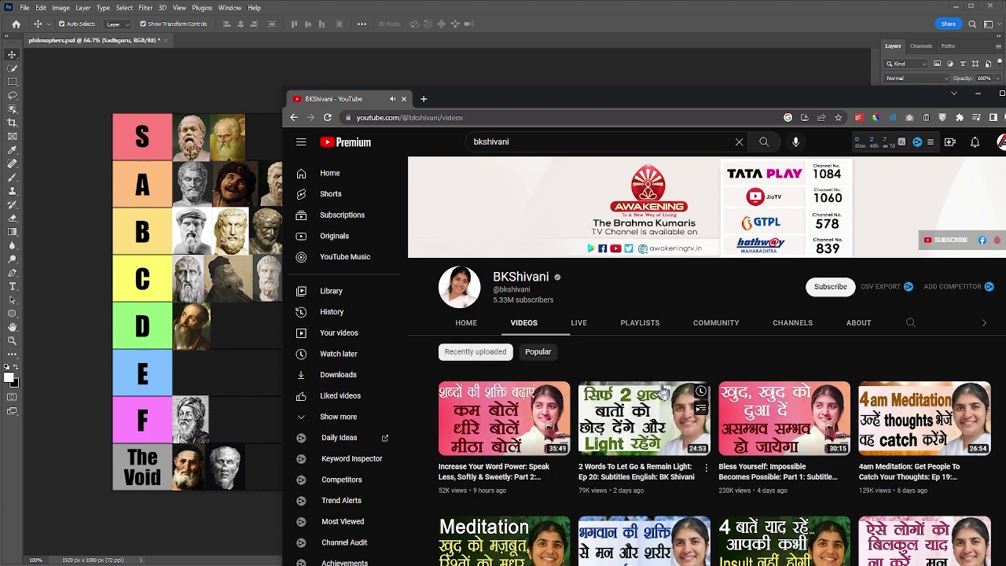
click(539, 351)
scroll(572, 349, down, 1)
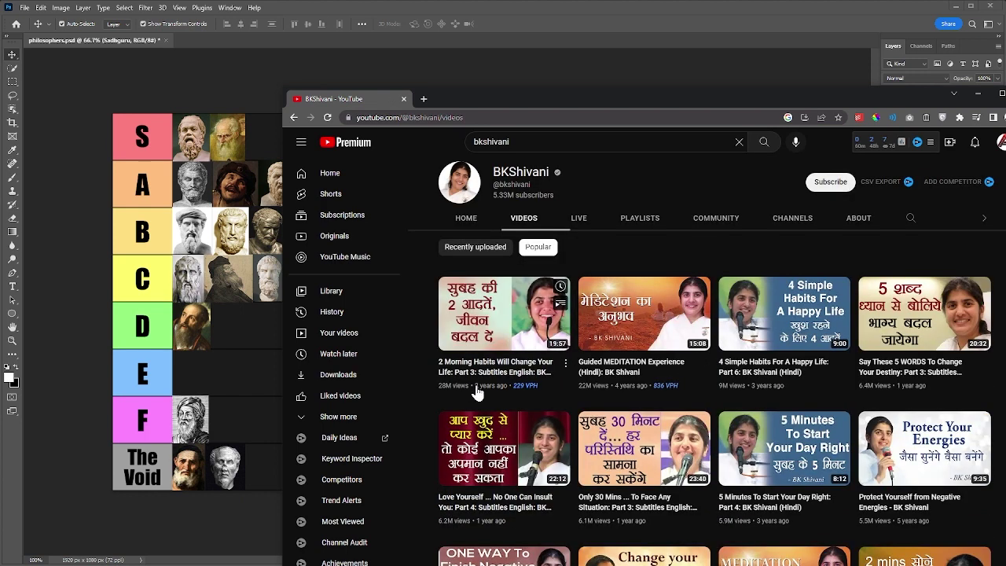
Check the BKShivani channel's total view count in its channel information and return to its popular videos.
click(855, 219)
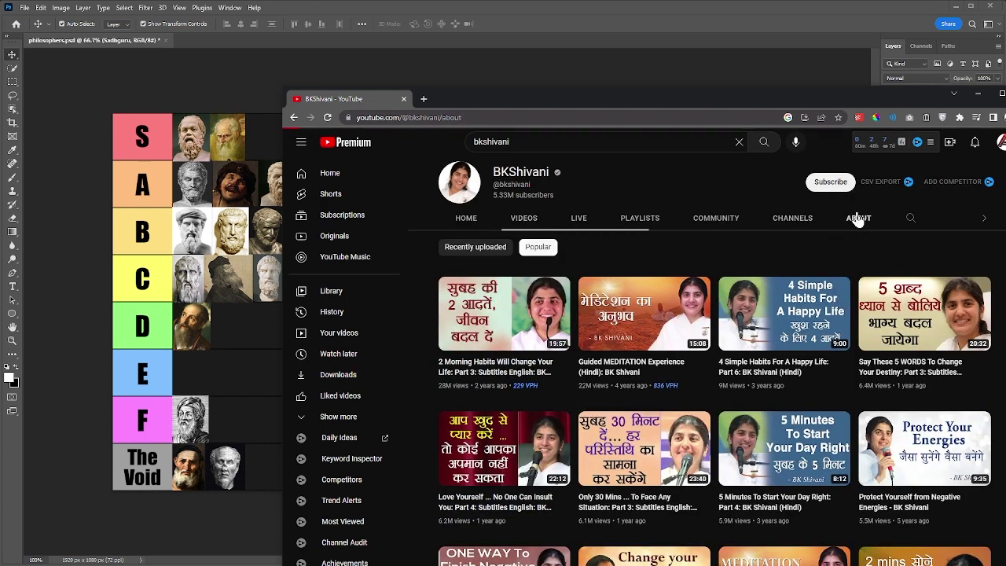
drag(846, 407, 858, 409)
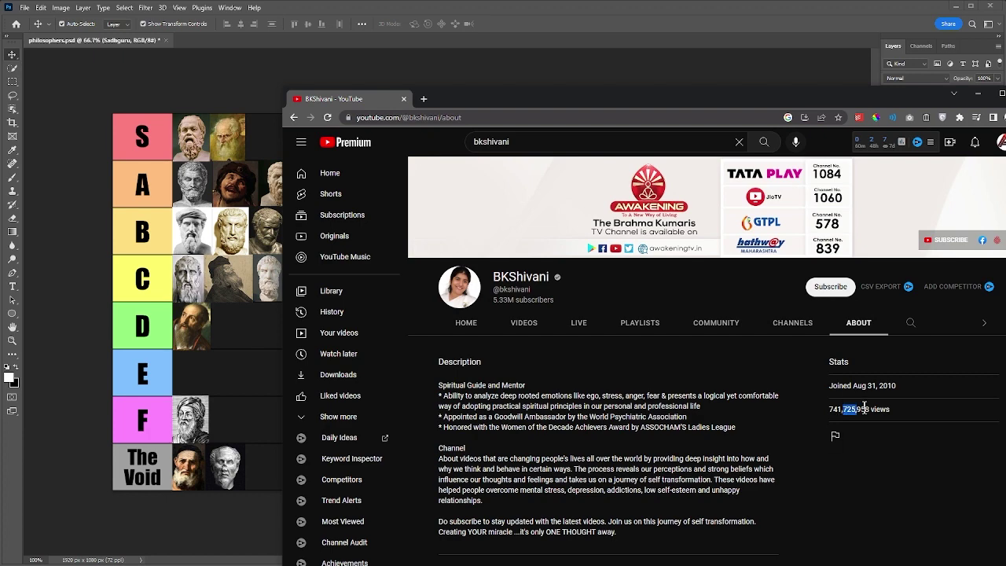
key(alt+Left)
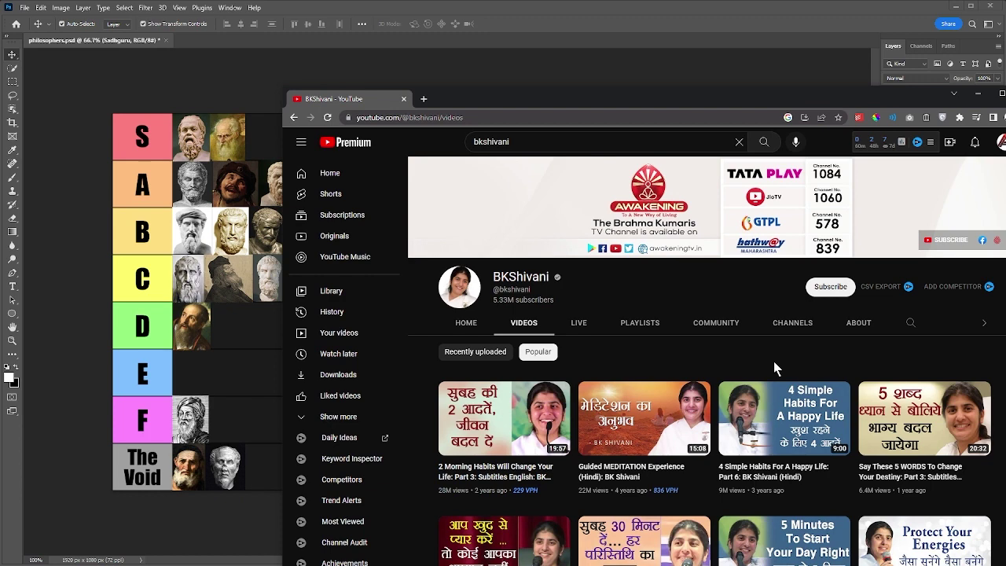
Search YouTube for hamza, view the Hamza channel's videos and subscriber count, and return to Photoshop.
click(739, 142)
text(hamza)
key(Return)
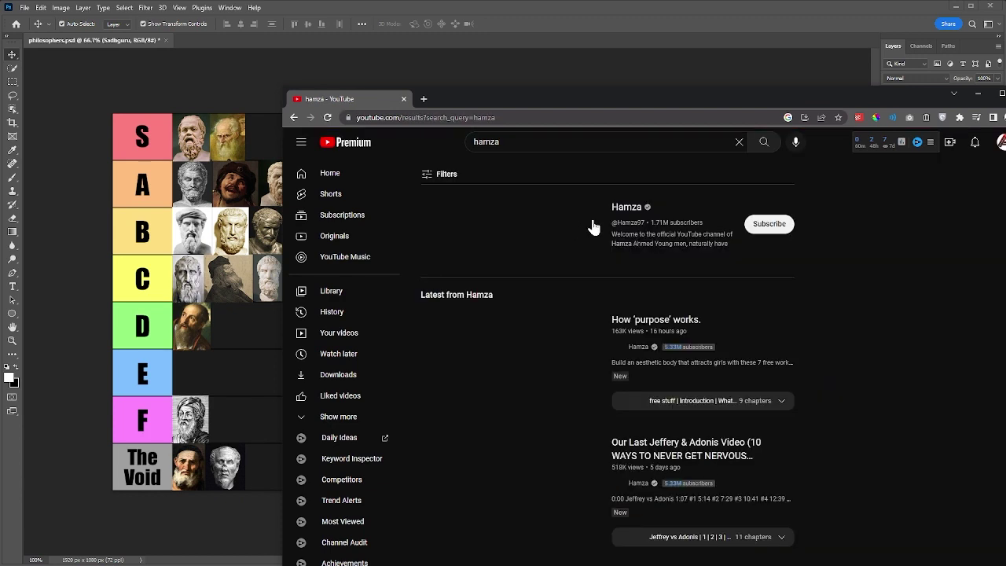
click(597, 211)
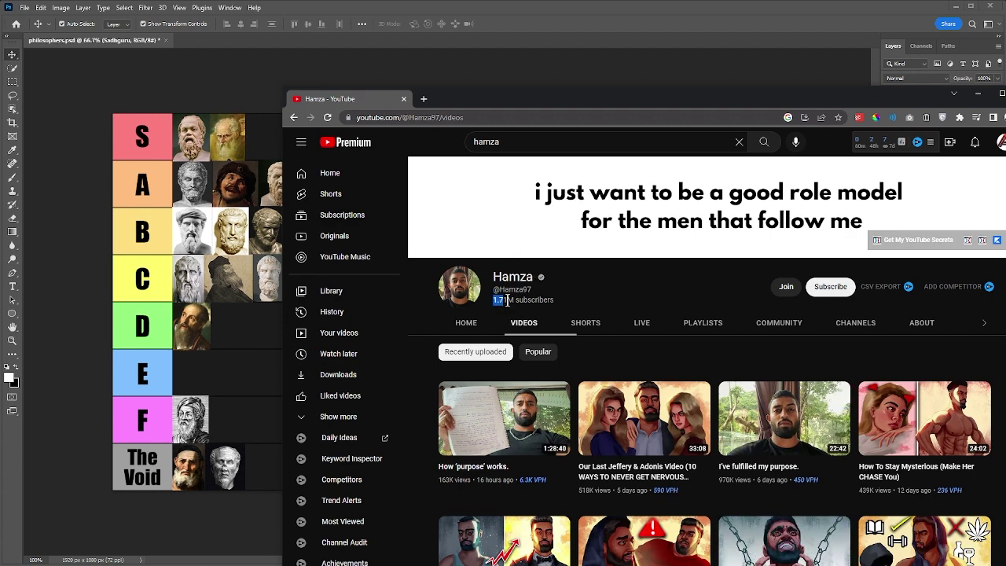
click(296, 117)
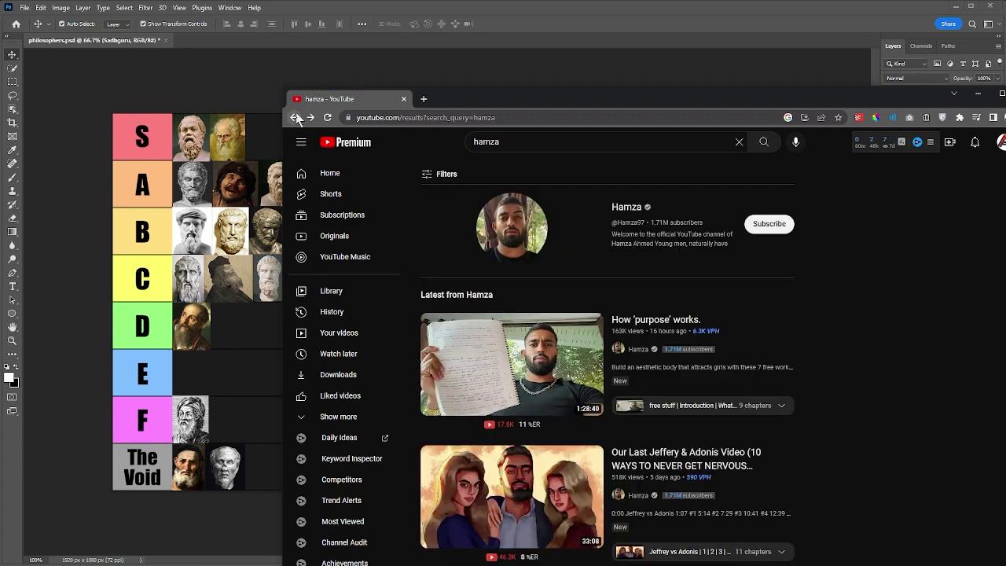
click(296, 117)
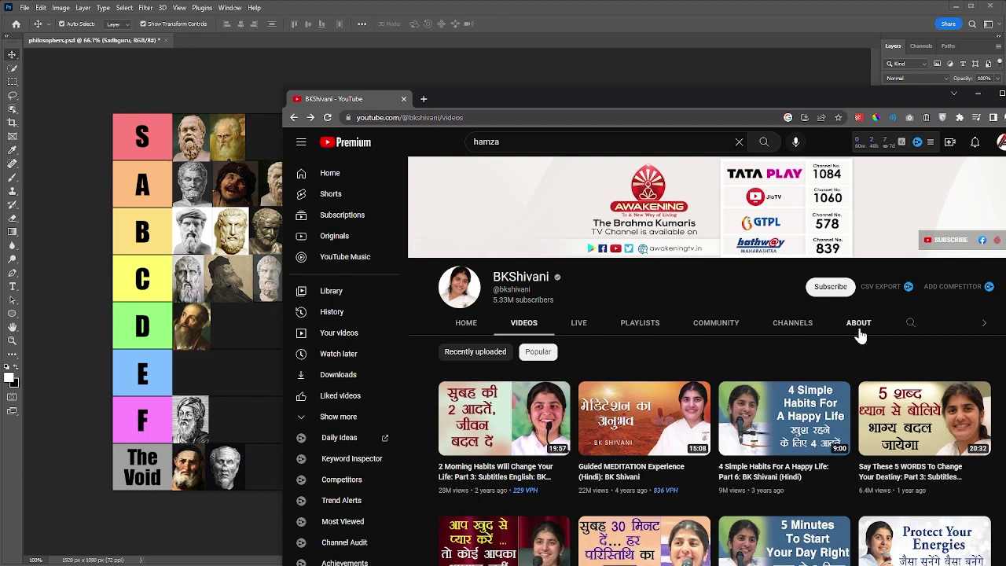
drag(461, 98, 487, 89)
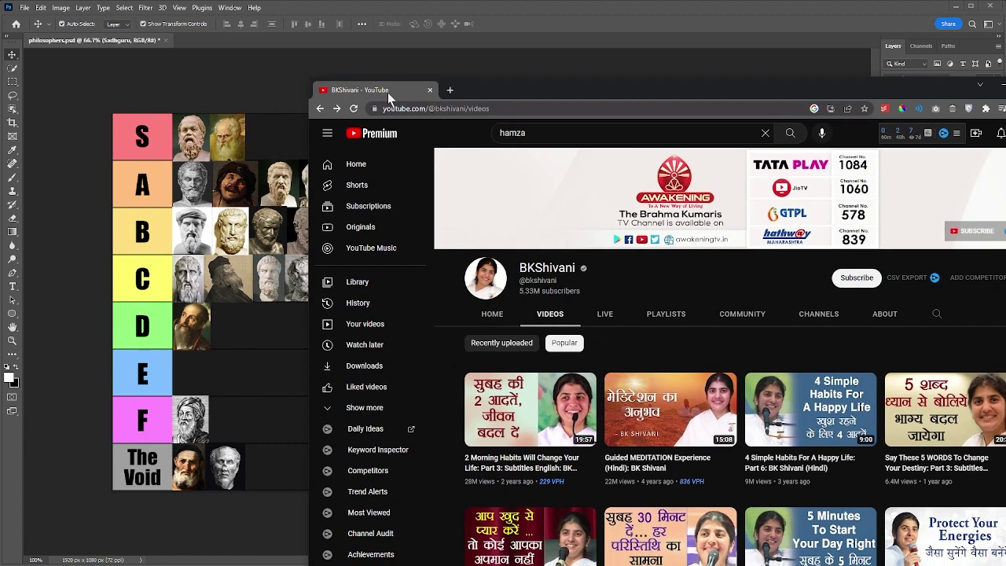
key(alt+Tab)
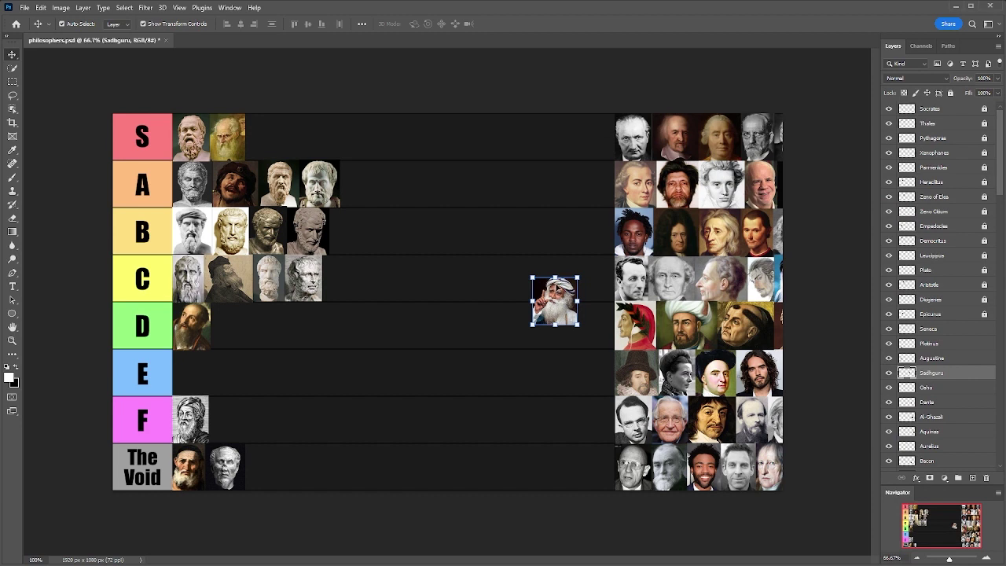
Shift the Sadhguru portrait slightly within the empty area and lock the Template group.
mouse_move(552, 293)
mouse_down()
mouse_move(570, 291)
mouse_move(547, 283)
mouse_move(555, 281)
mouse_up()
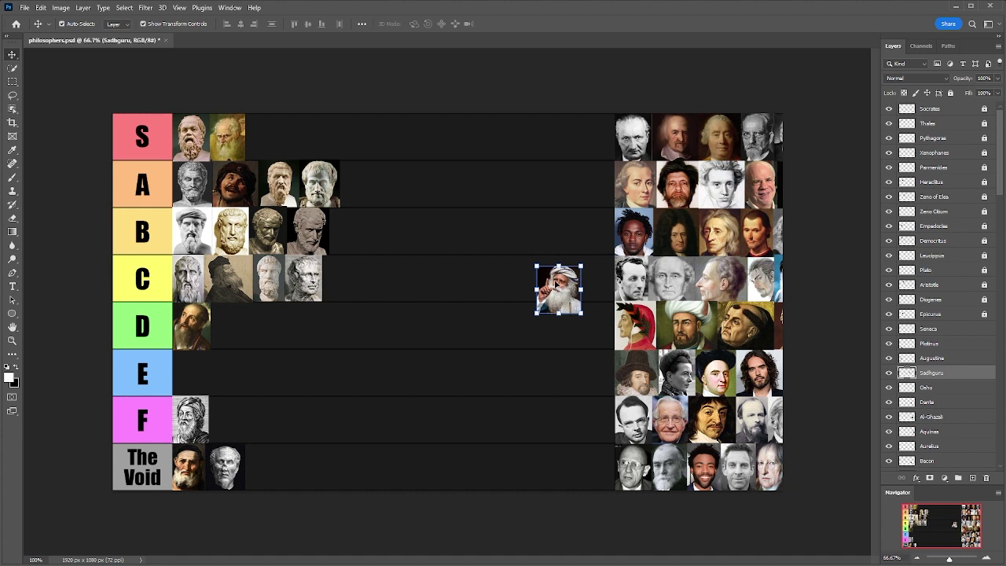
click(316, 236)
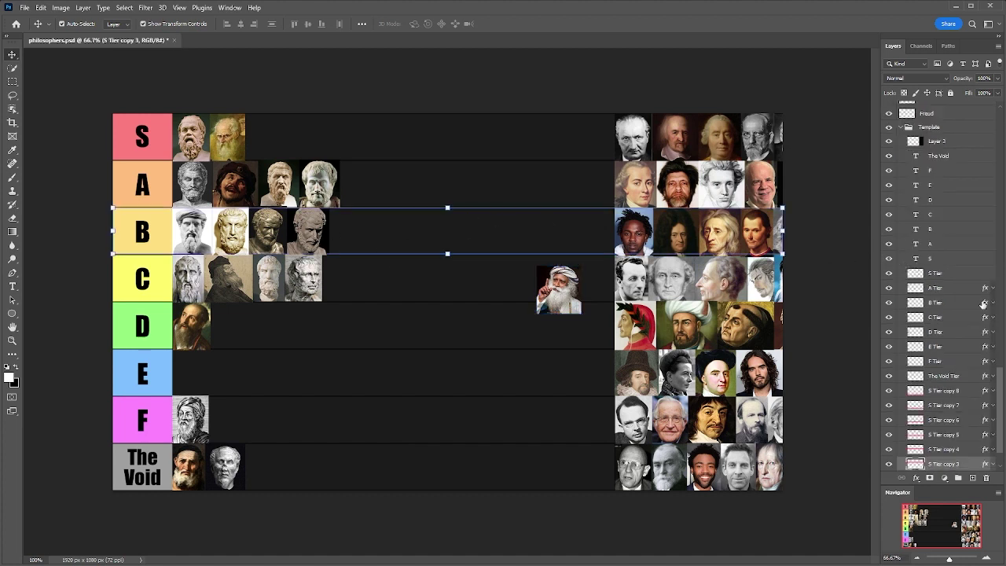
click(340, 235)
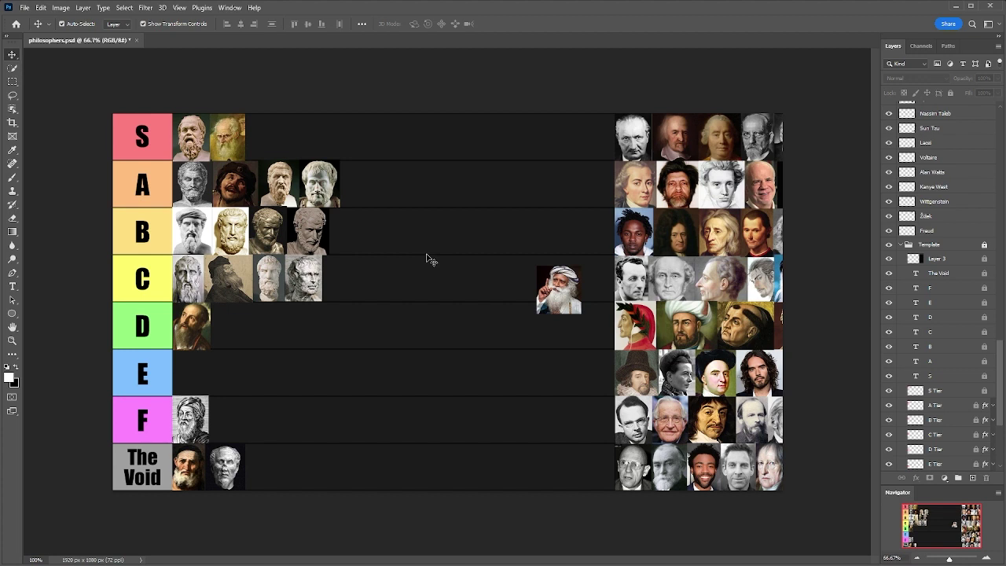
Place the Sadhguru portrait first in the E tier and lock the layers from Seneca through Sadhguru.
drag(568, 307, 206, 350)
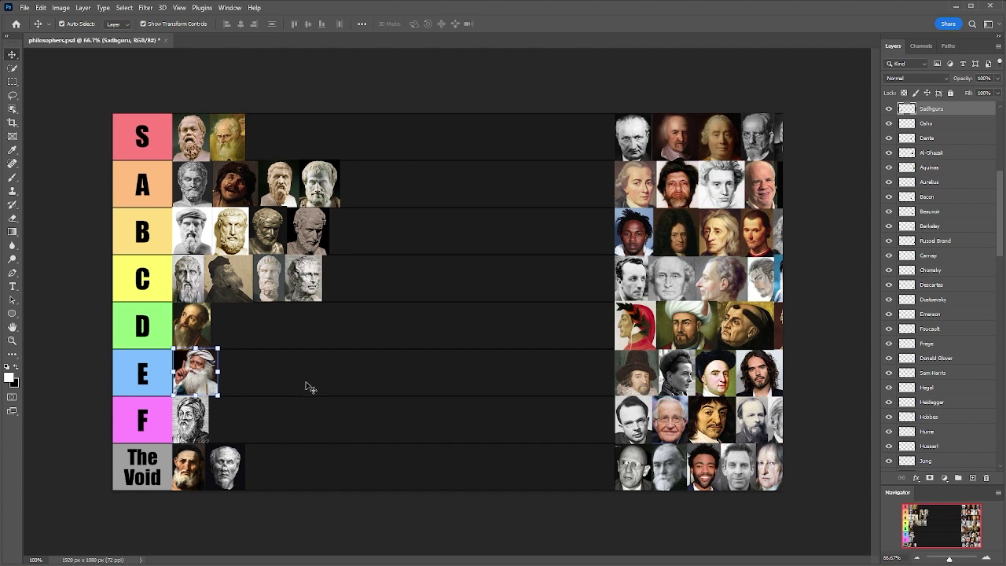
Take the Osho portrait from the unranked portraits and place it second in the F tier.
drag(780, 294, 531, 341)
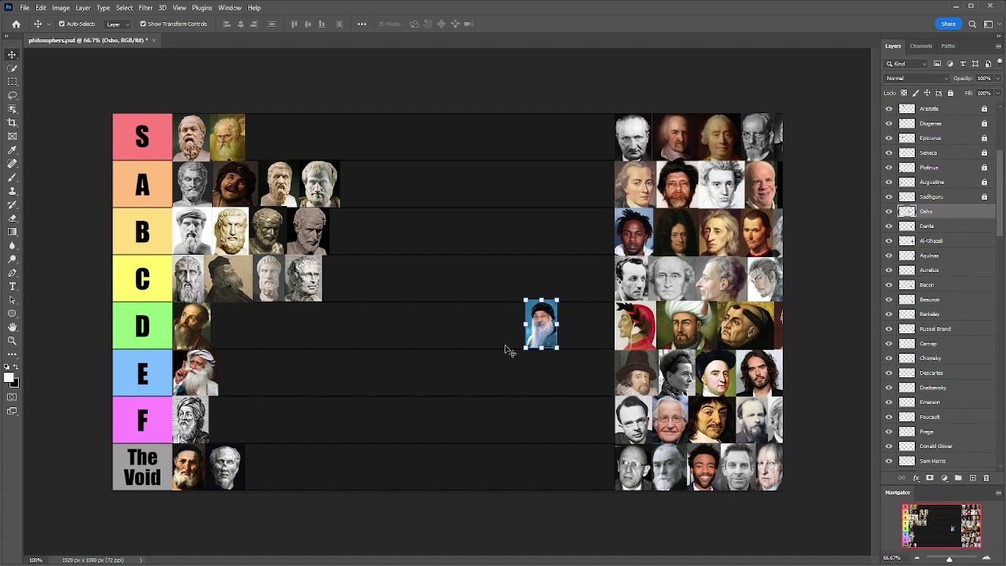
drag(544, 322, 228, 419)
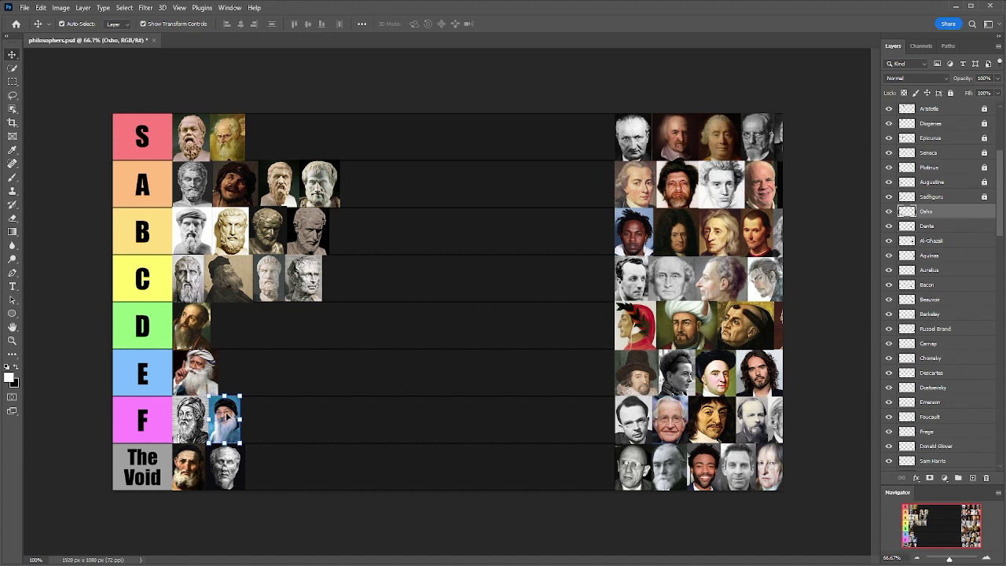
Move the Dante portrait from the unranked group to third place in The Void tier and save the document.
drag(638, 330, 513, 316)
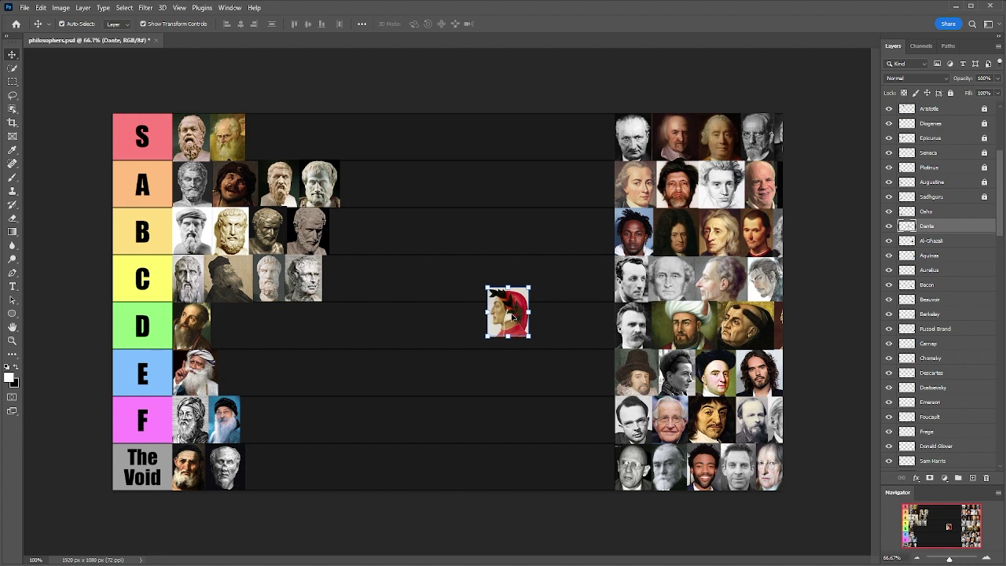
drag(512, 316, 507, 321)
drag(507, 320, 268, 473)
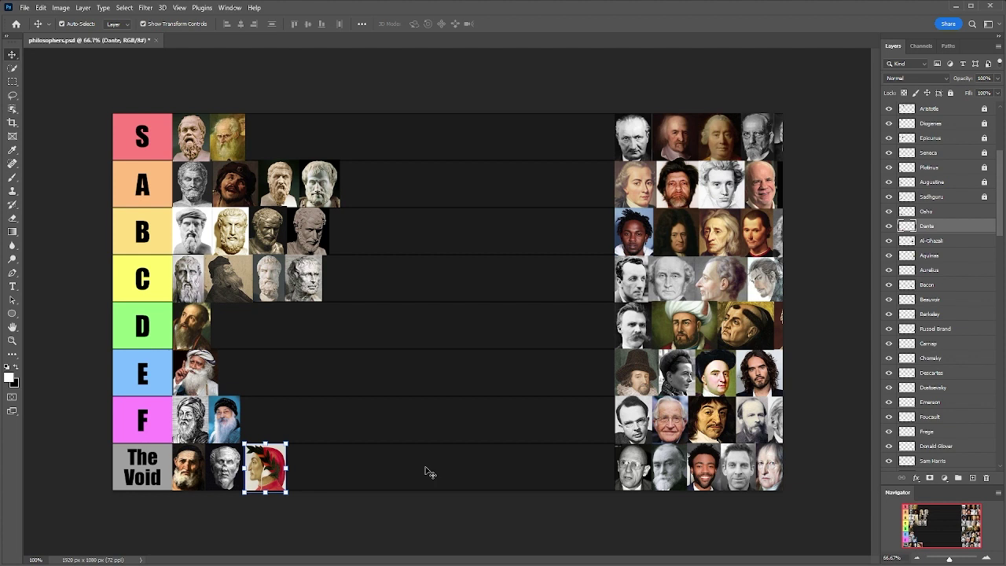
key(ctrl+z)
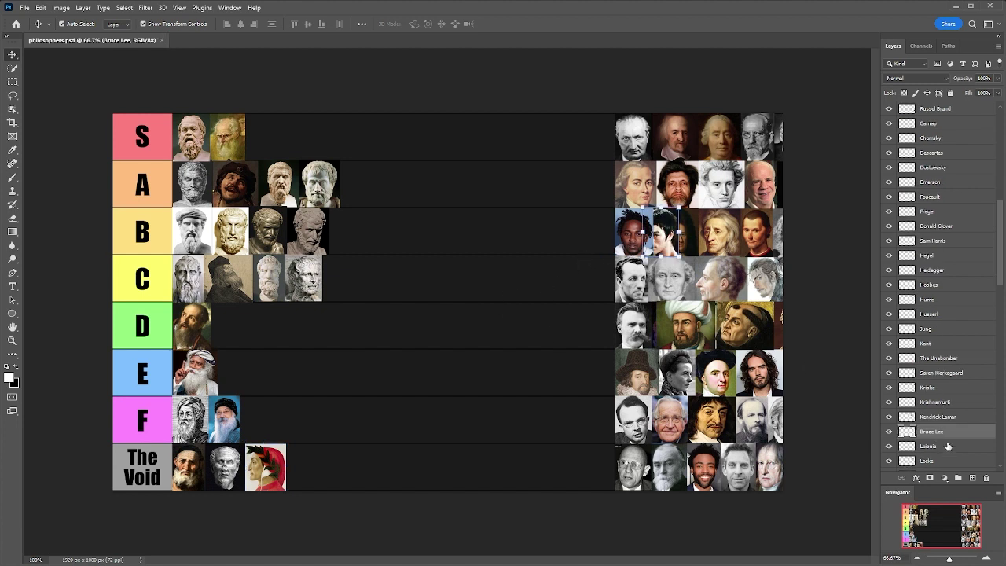
Select the Al-Ghazali layer and place its portrait fourth in The Void tier, directly beside Dante.
scroll(943, 411, down, 2)
scroll(937, 418, up, 1)
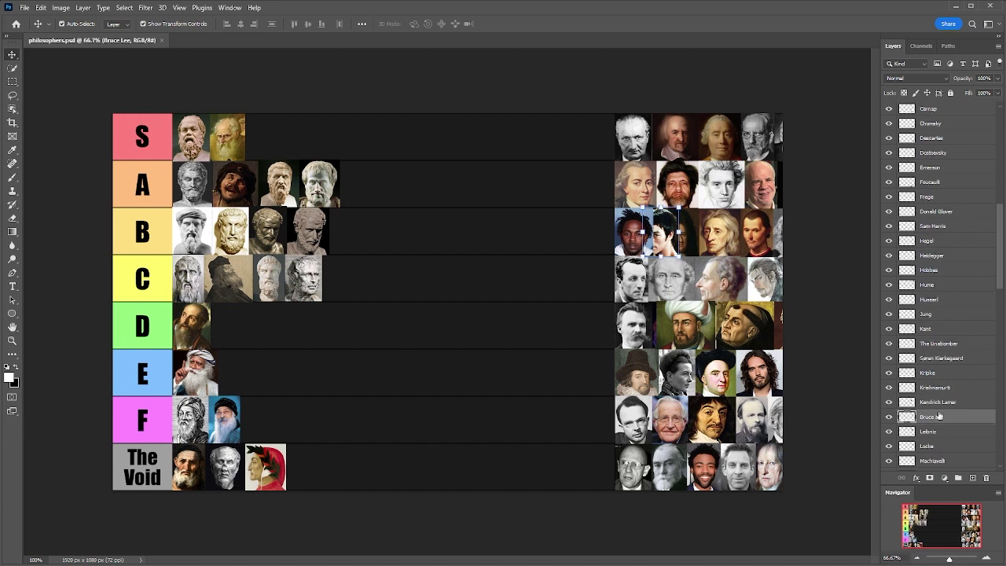
scroll(938, 415, up, 2)
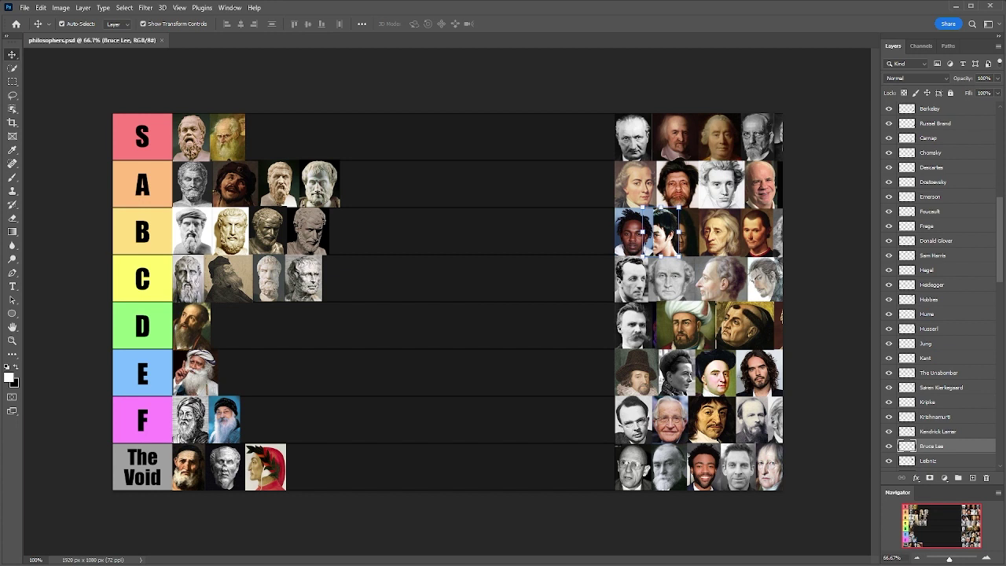
scroll(951, 283, up, 3)
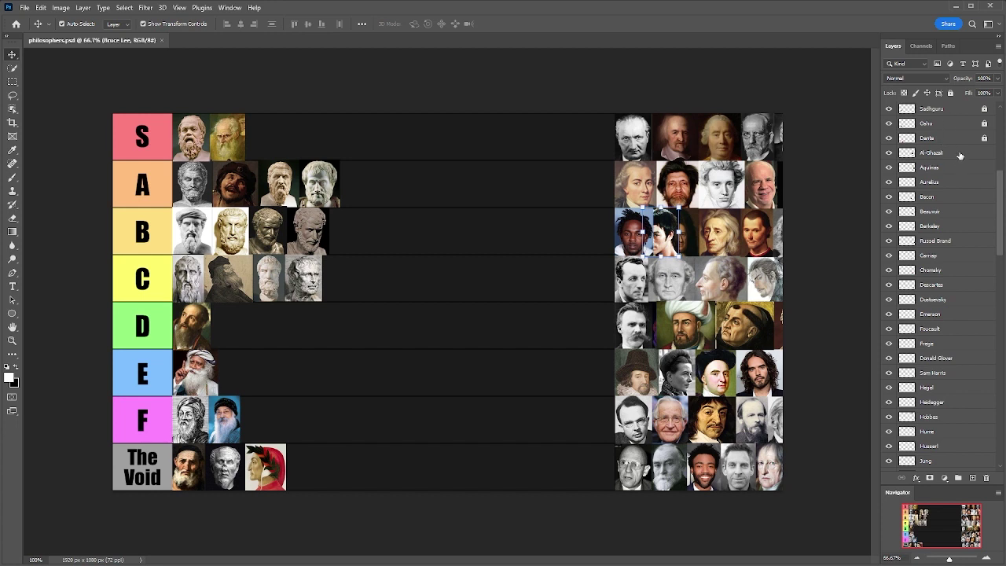
click(960, 155)
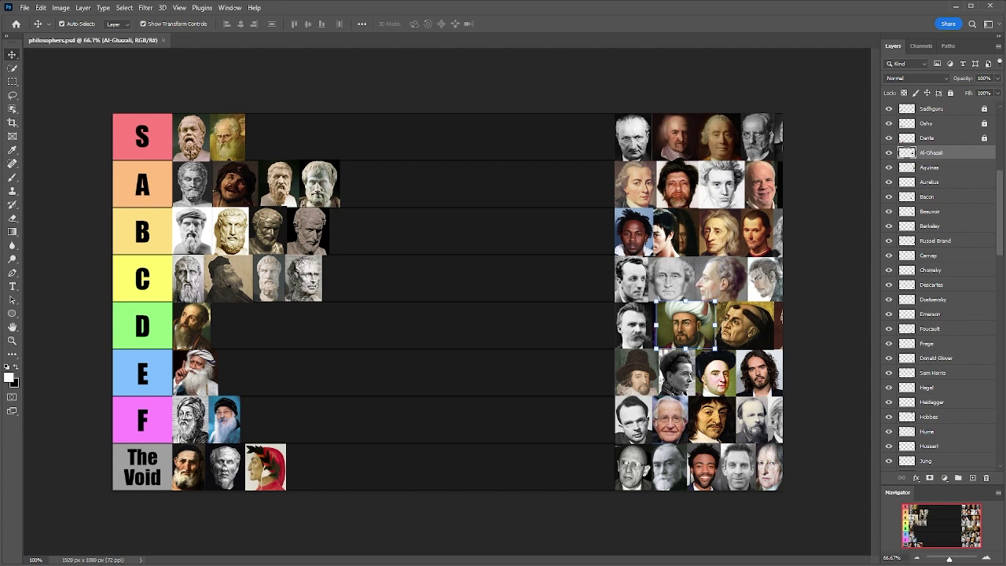
drag(703, 323, 338, 466)
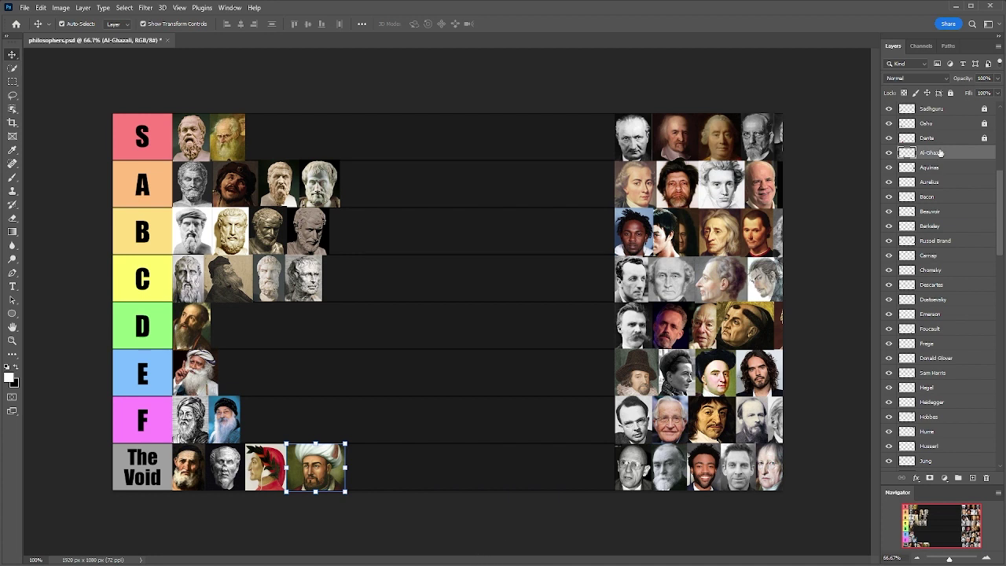
Place the Aquinas portrait fifth in the B tier and the Aurelius portrait fifth in the A tier.
click(908, 168)
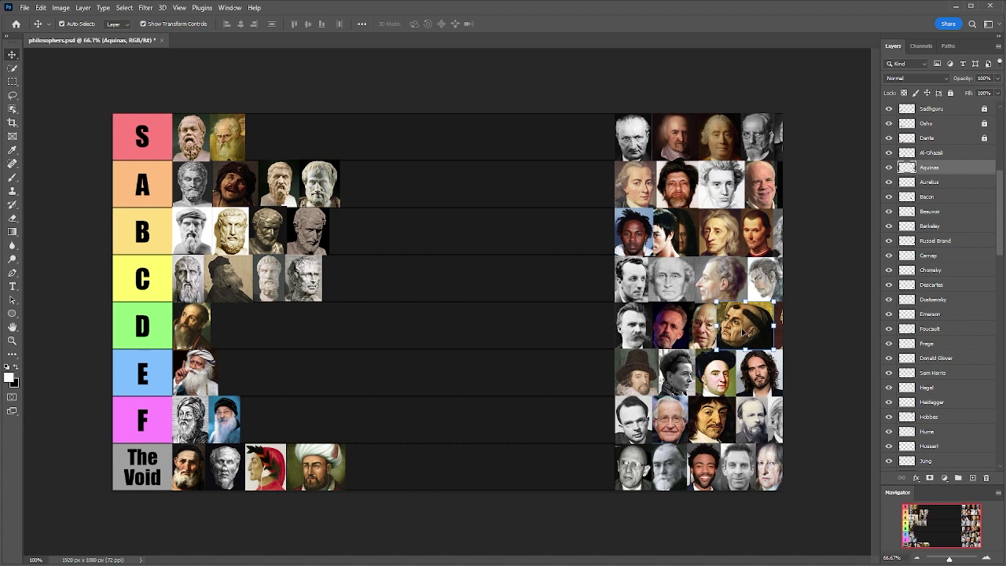
drag(744, 332, 364, 239)
key(alt+bracketleft)
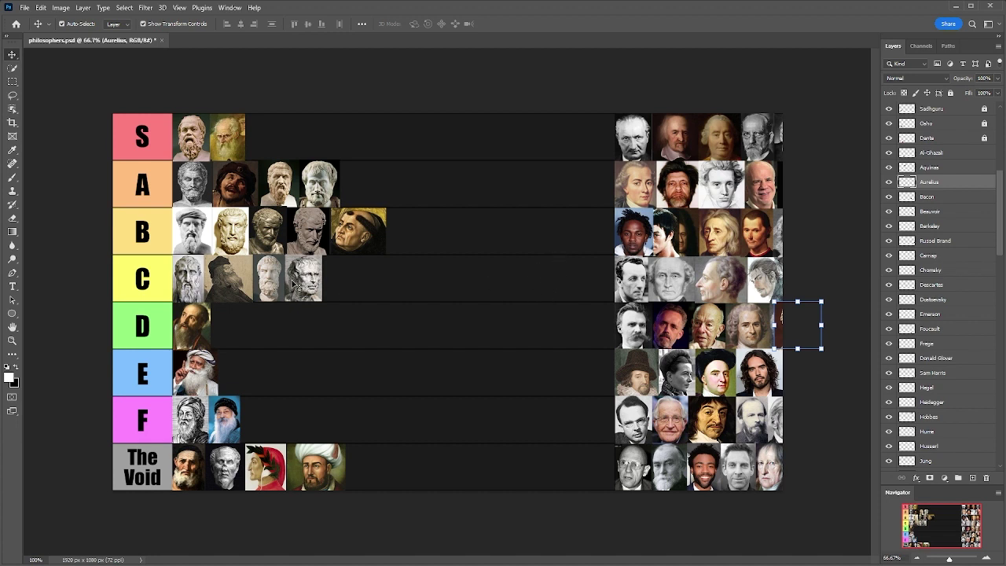
click(294, 283)
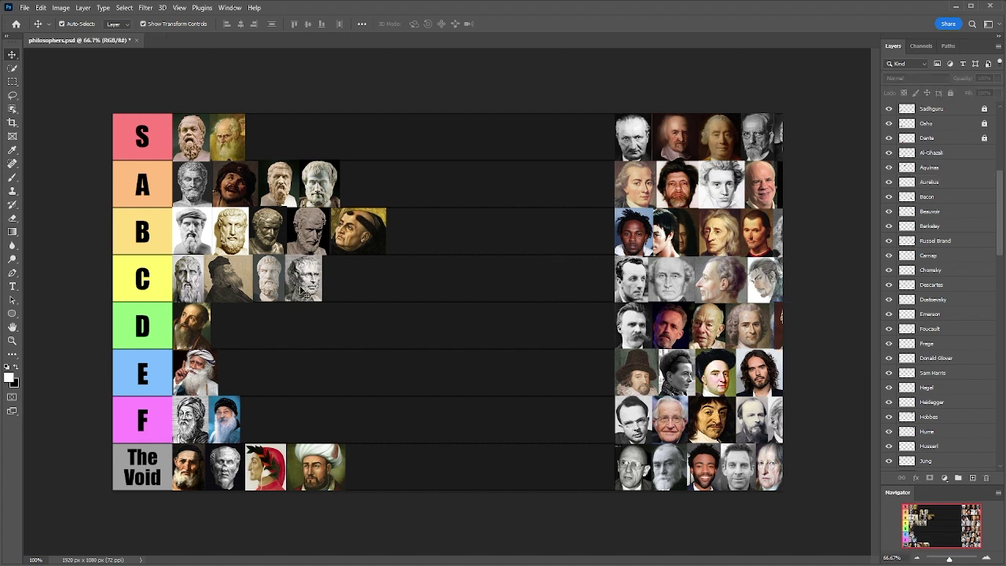
drag(659, 233, 503, 189)
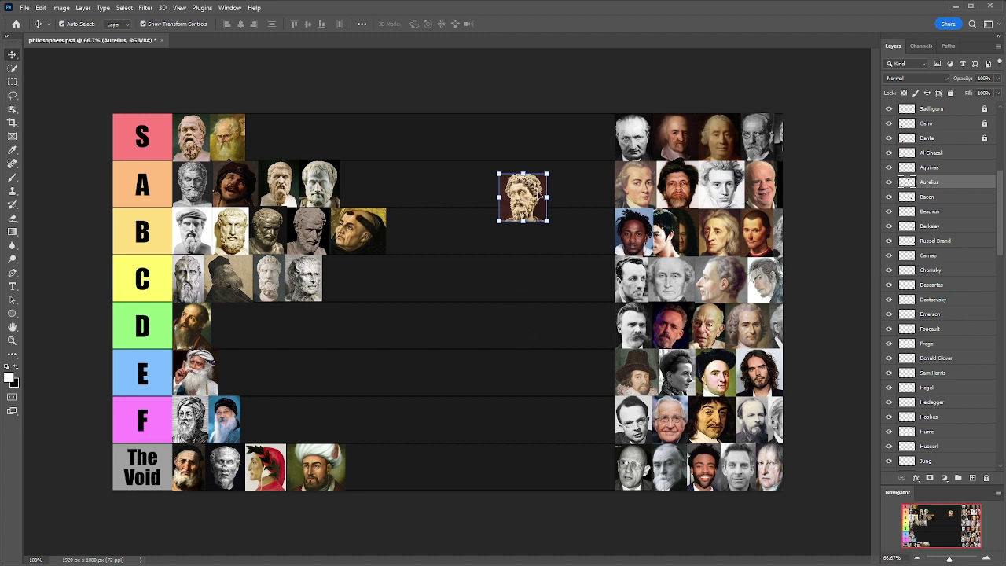
drag(524, 199, 366, 186)
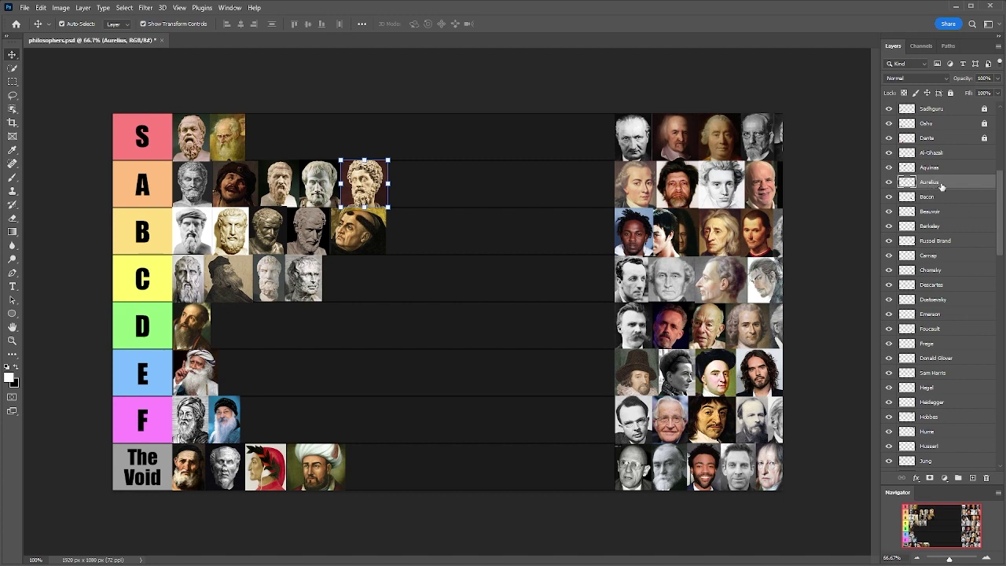
Place the Bacon portrait fifth in the C tier and the Beauvoir portrait third in the F tier.
drag(635, 379, 521, 250)
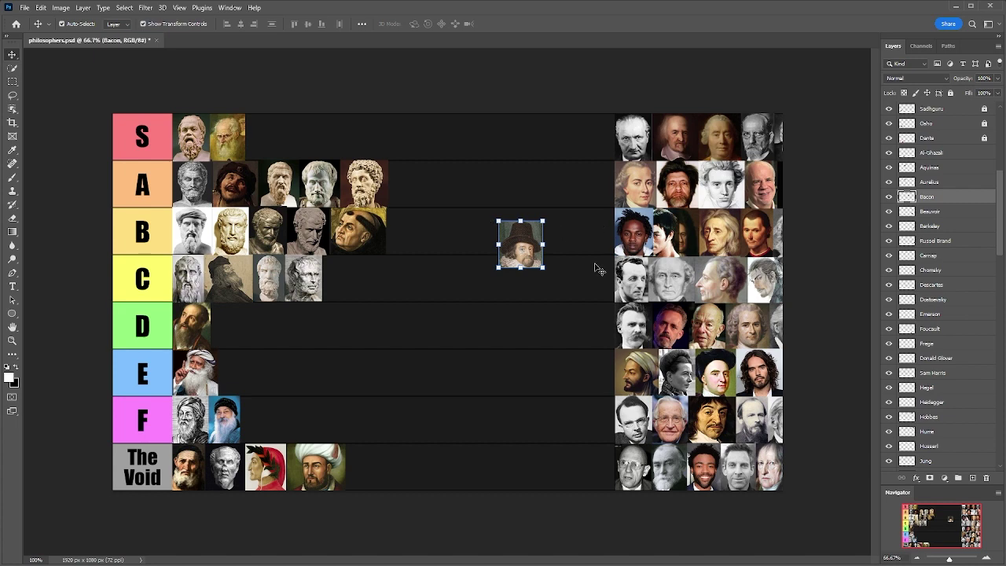
drag(522, 243, 345, 277)
drag(677, 377, 515, 333)
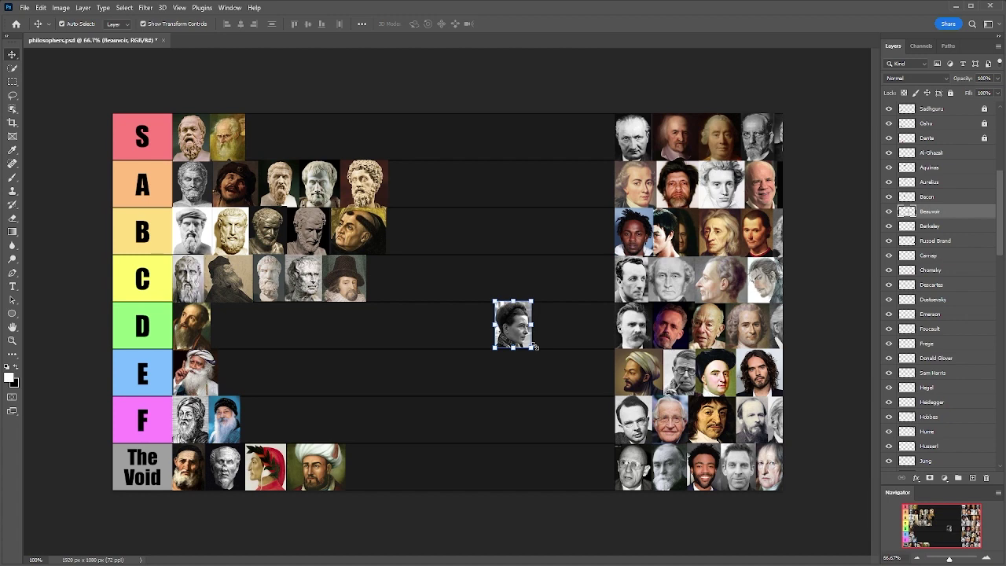
drag(515, 330, 260, 426)
Place the Sartre portrait fourth in the F tier and the Berkeley portrait fifth in The Void tier.
scroll(935, 314, down, 5)
click(928, 360)
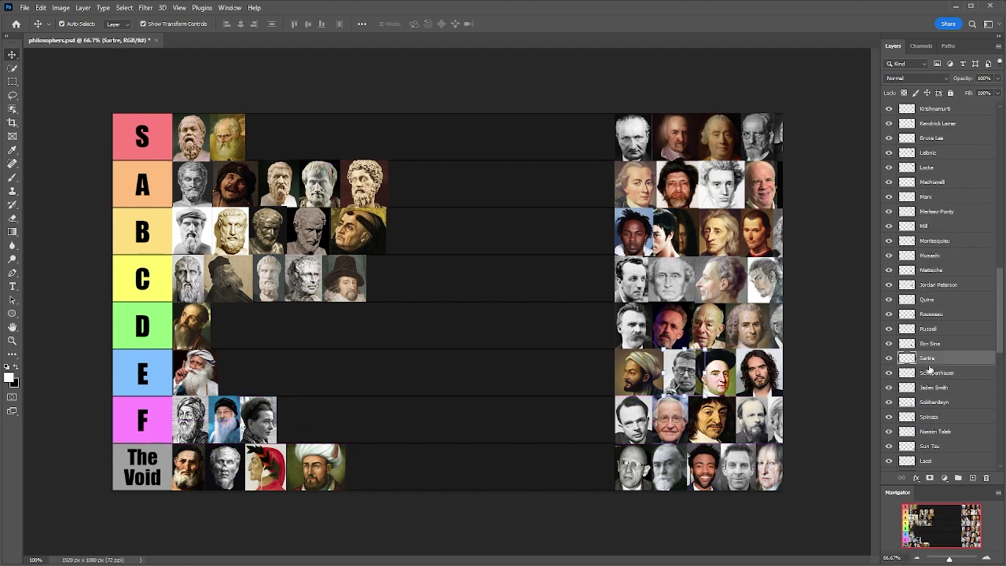
drag(686, 379, 301, 426)
click(717, 376)
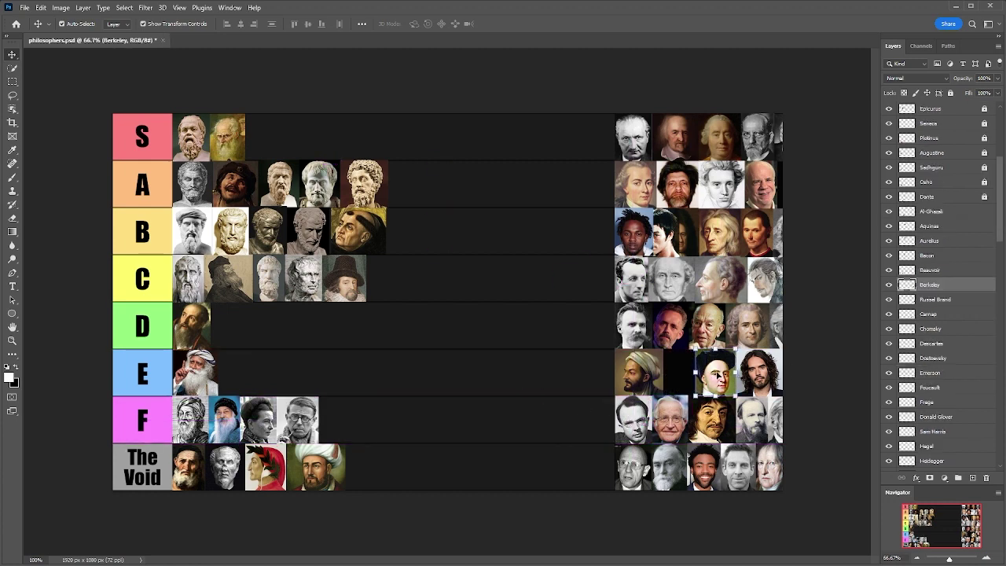
drag(718, 375, 574, 370)
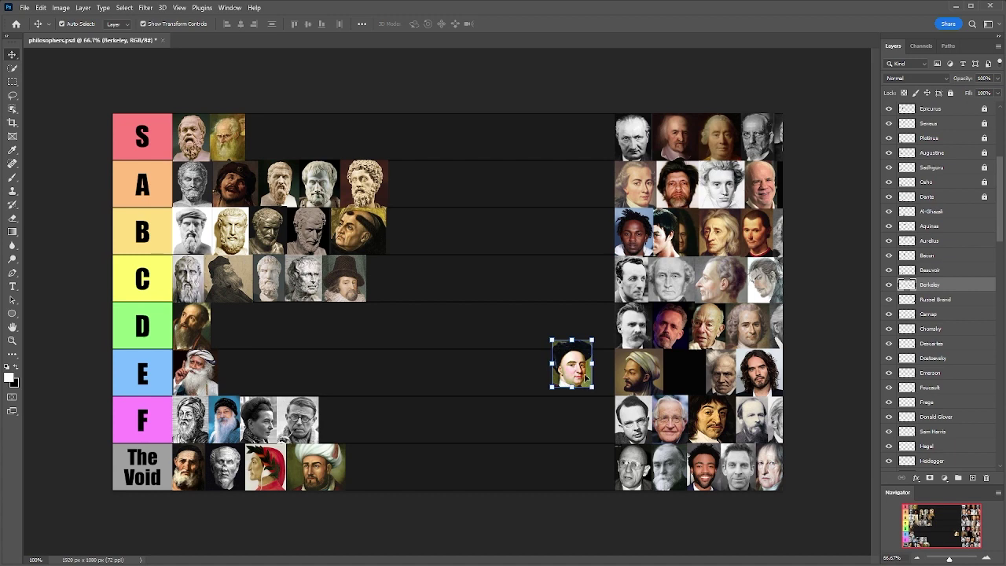
drag(582, 374, 376, 476)
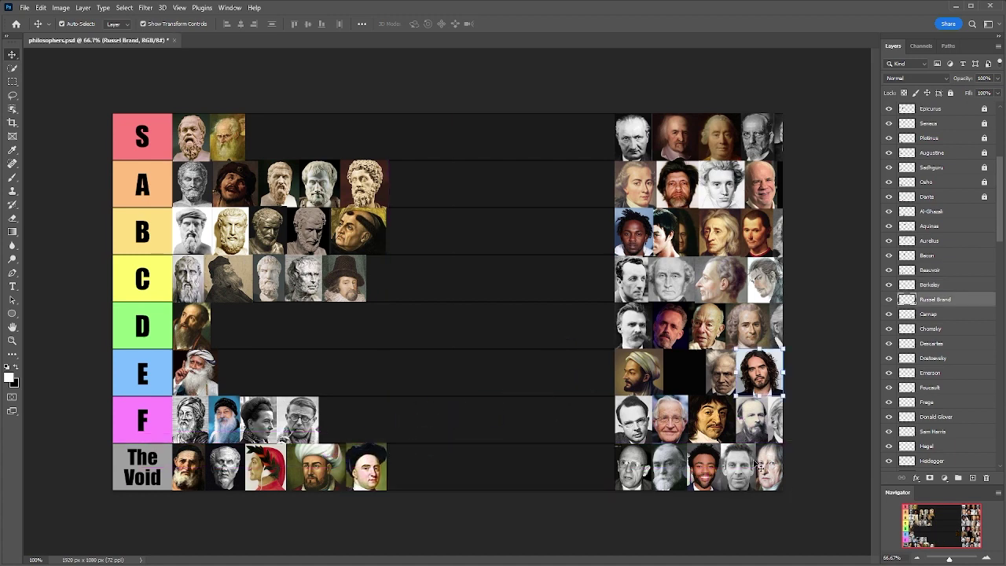
Place the Russel Brand portrait second in the E tier and the Carnap portrait sixth in The Void tier.
drag(760, 372, 555, 361)
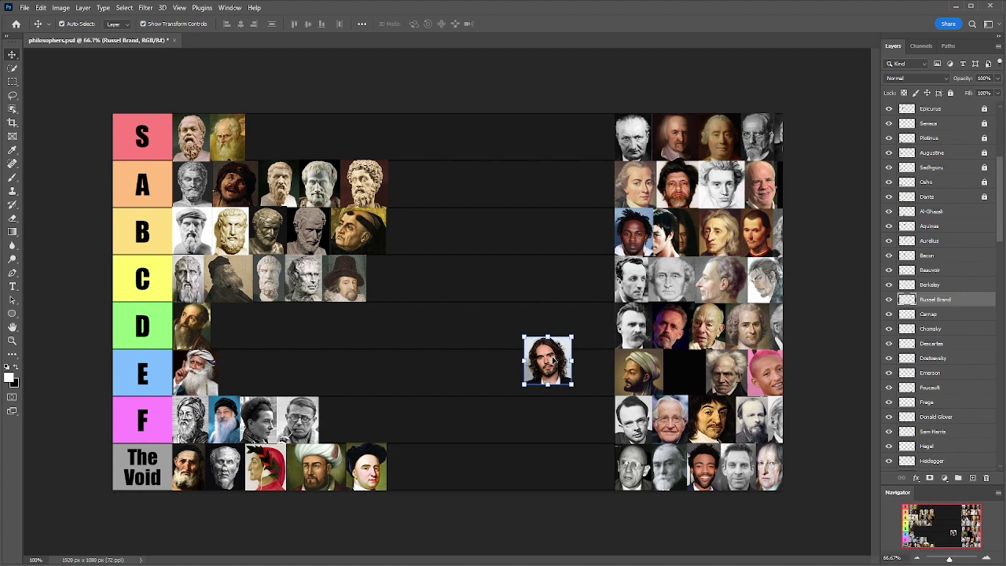
drag(555, 359, 237, 369)
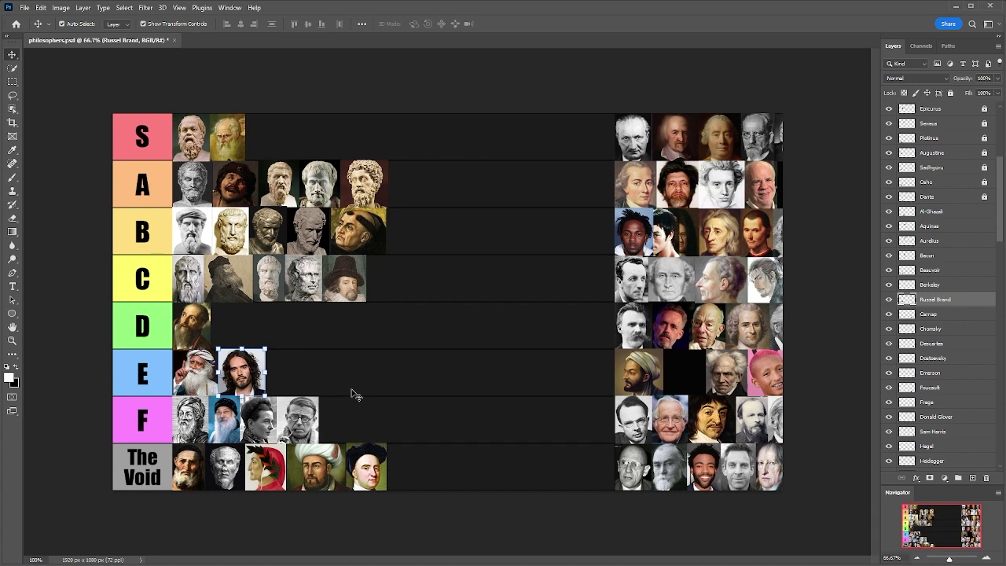
drag(637, 422, 414, 466)
Place the Chomsky portrait seventh in The Void tier and the Descartes portrait sixth in the C tier.
click(954, 330)
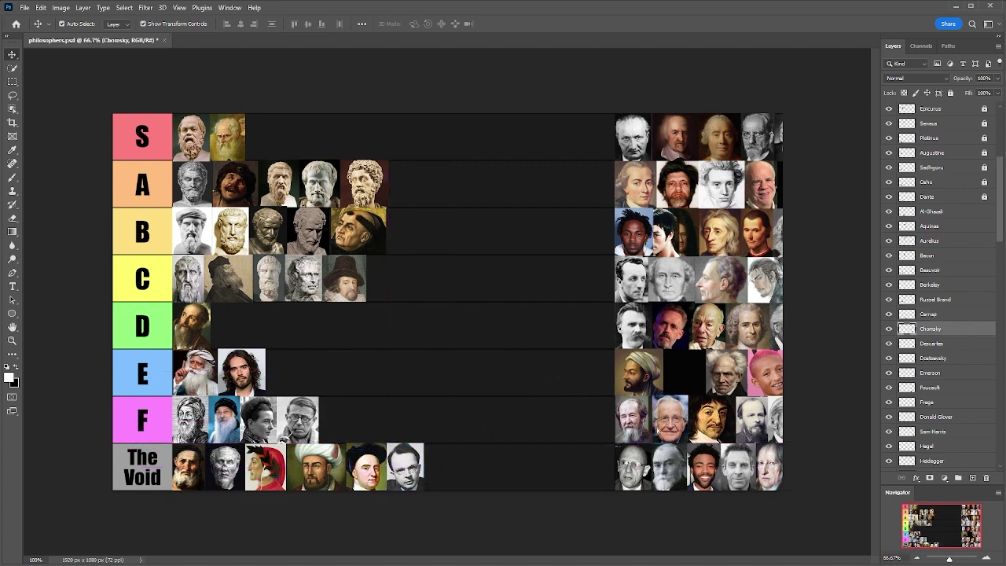
drag(657, 430, 447, 473)
drag(721, 437, 571, 366)
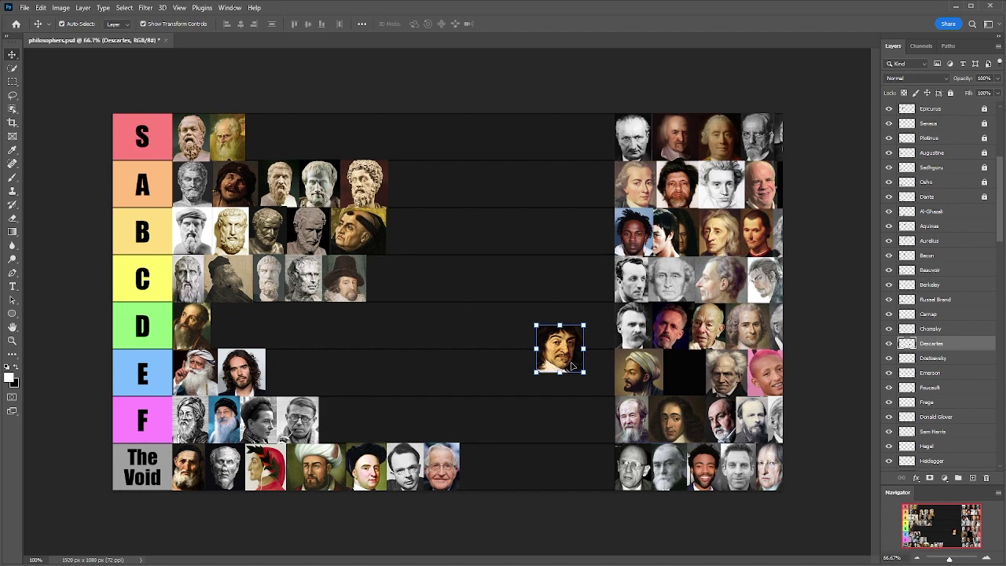
drag(572, 366, 403, 294)
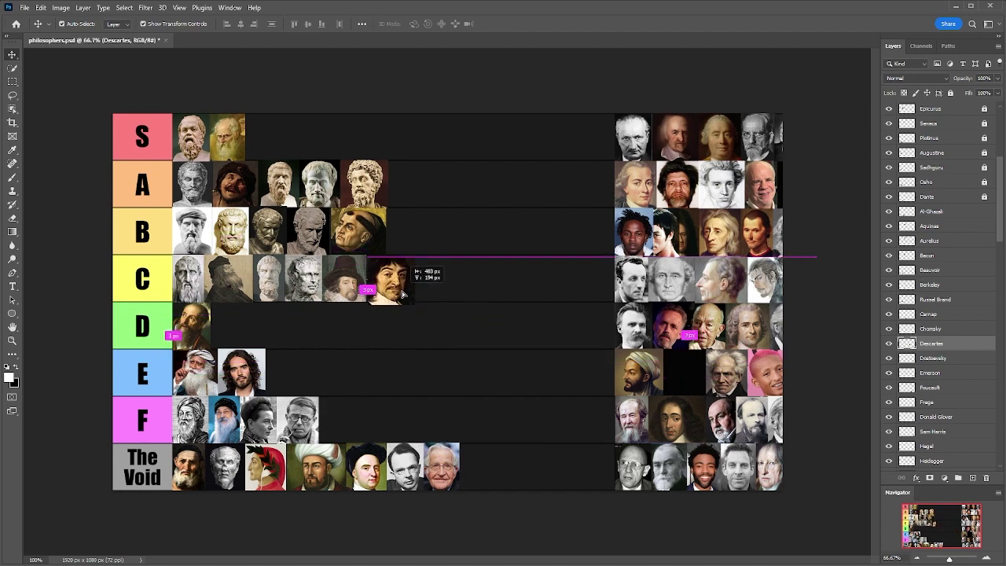
Take the Dostoevsky portrait from the unranked group and place it sixth in the A tier, beside Aurelius.
click(920, 357)
drag(740, 430, 554, 324)
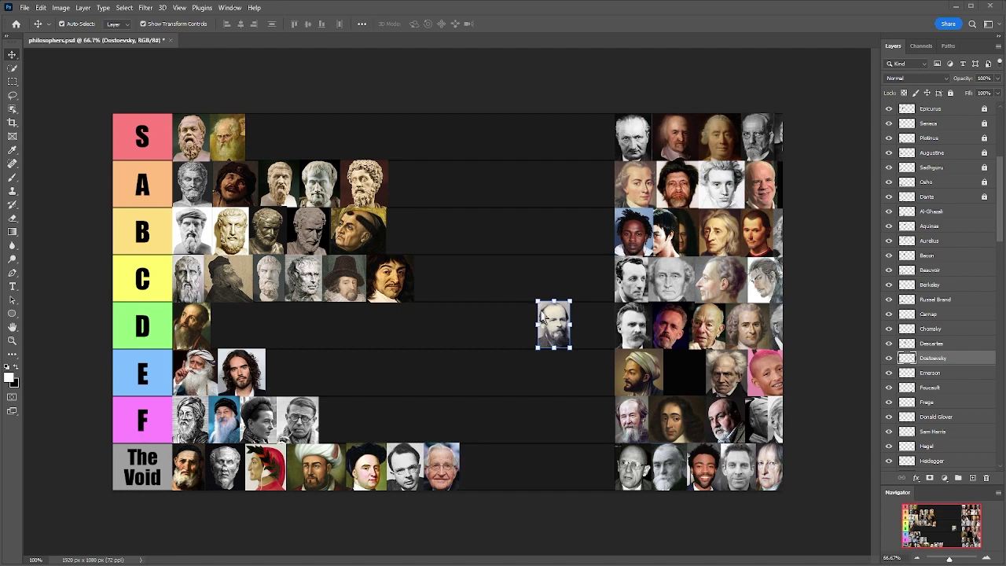
drag(553, 330, 402, 187)
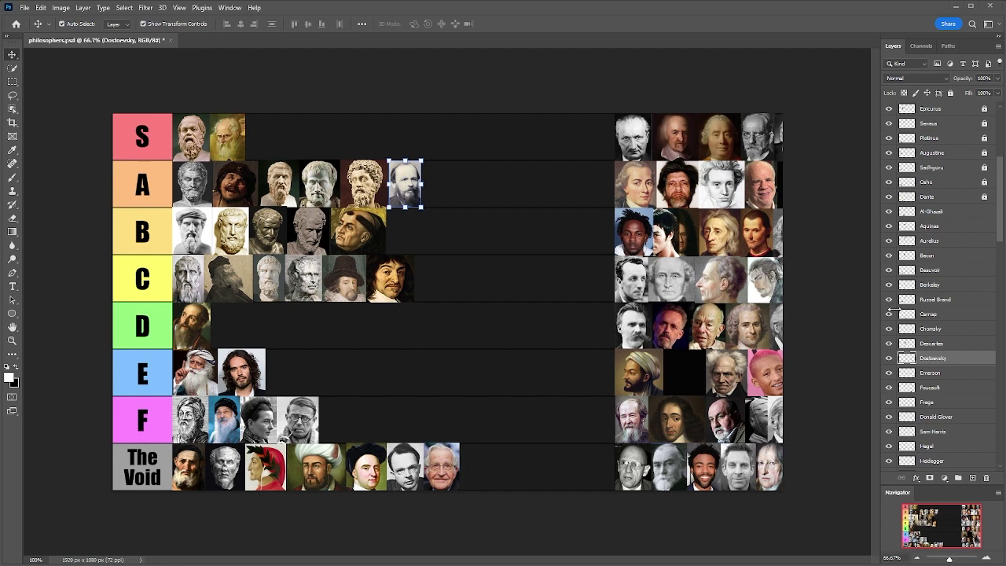
Place the Emerson and Foucault portraits eighth and ninth in The Void tier.
click(937, 374)
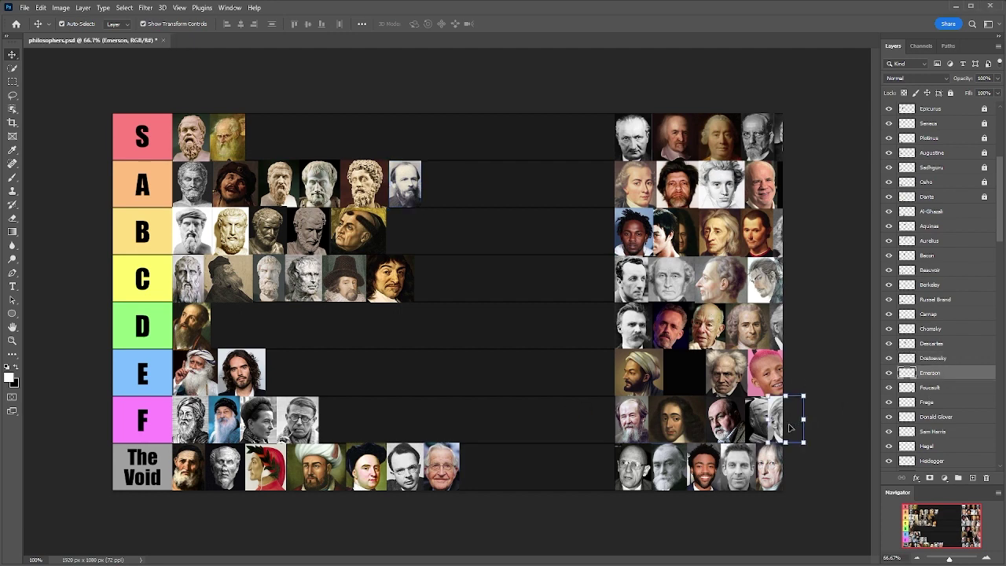
drag(788, 425, 514, 308)
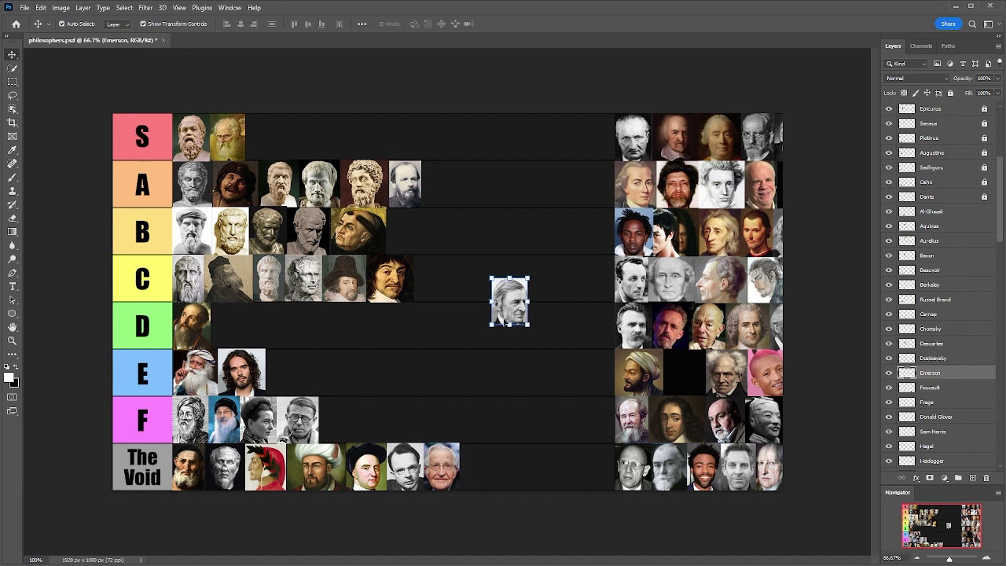
drag(503, 312, 465, 472)
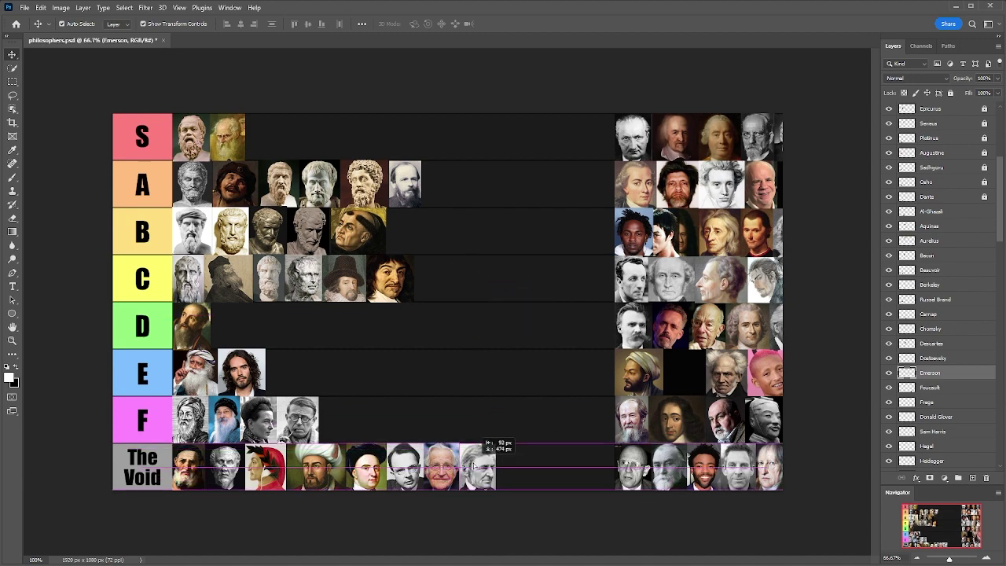
drag(637, 489, 592, 445)
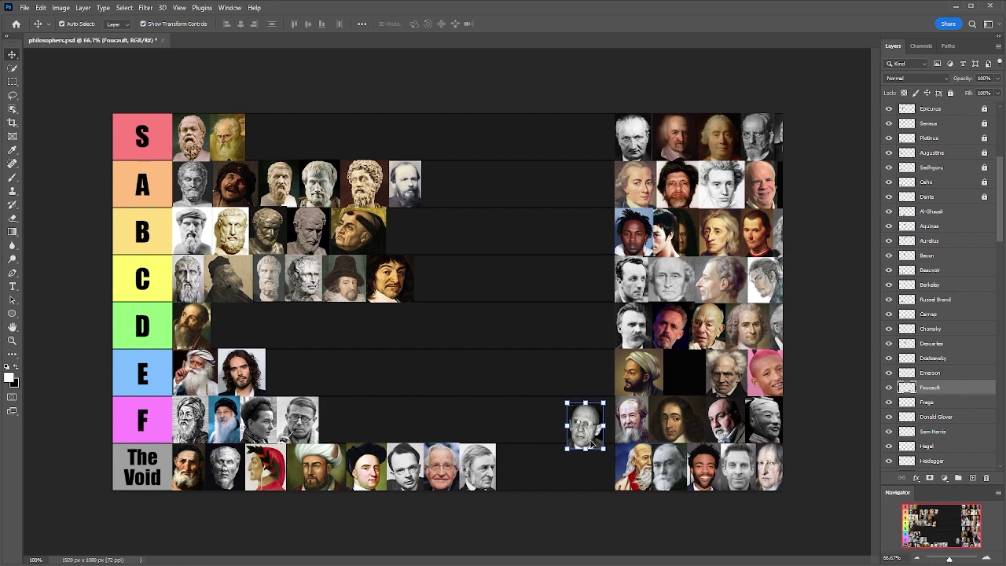
drag(594, 444, 522, 454)
Place the Frege and Donald Glover portraits fifth and sixth in the F tier.
click(674, 463)
drag(675, 464, 574, 432)
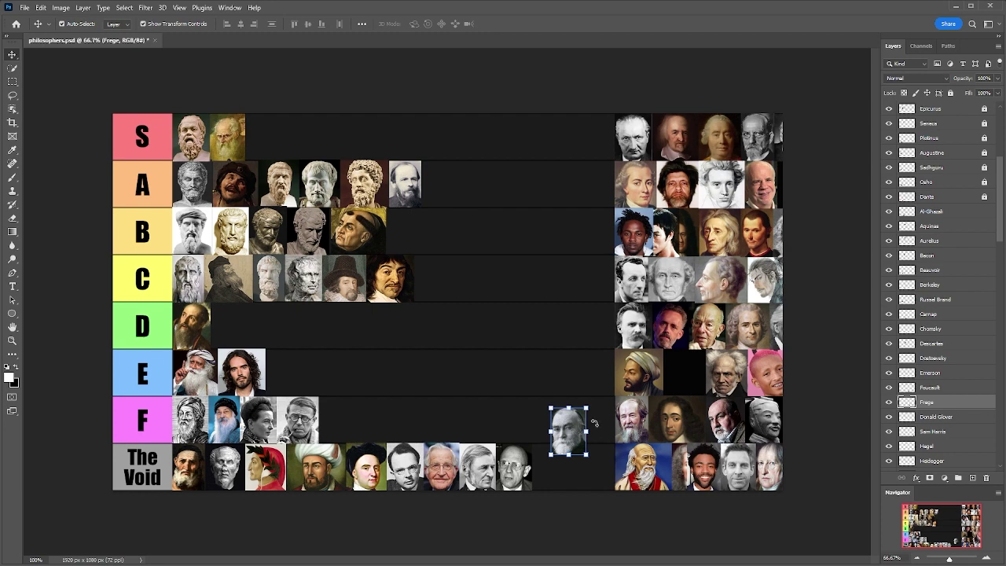
drag(577, 437, 339, 425)
drag(703, 482, 513, 358)
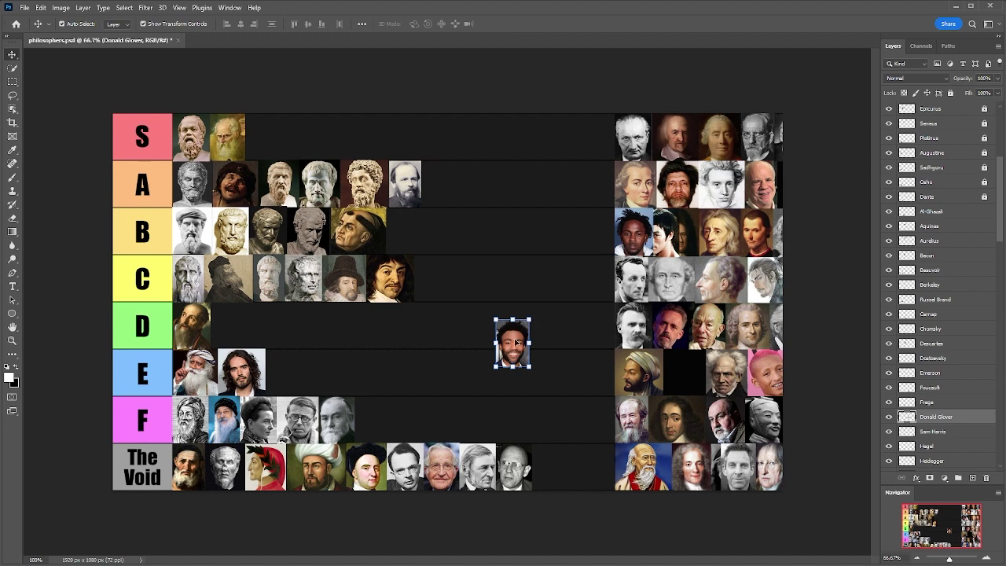
drag(517, 344, 376, 420)
Take the Sam Harris portrait from the unranked group and place it third in the E tier.
click(740, 474)
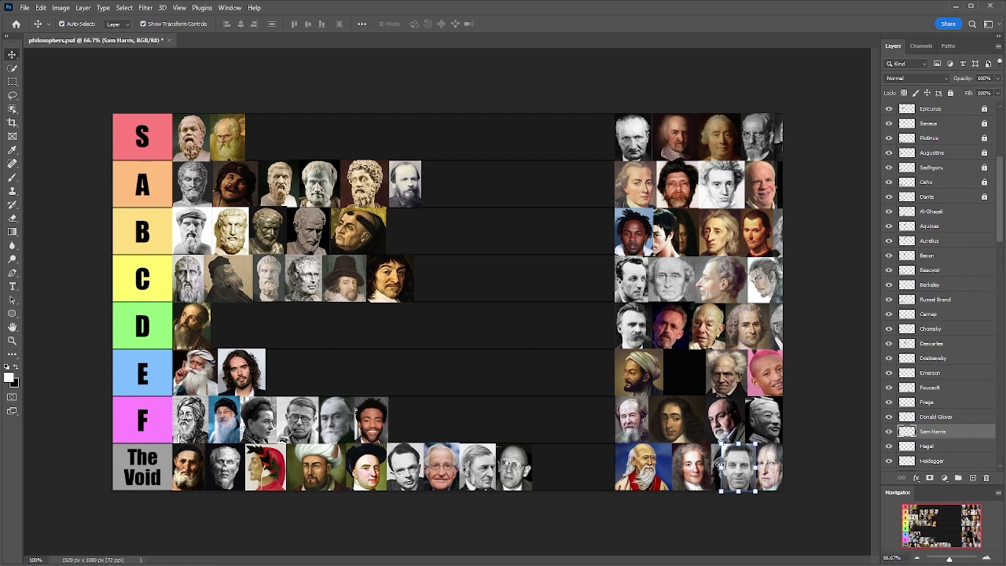
drag(720, 464, 568, 348)
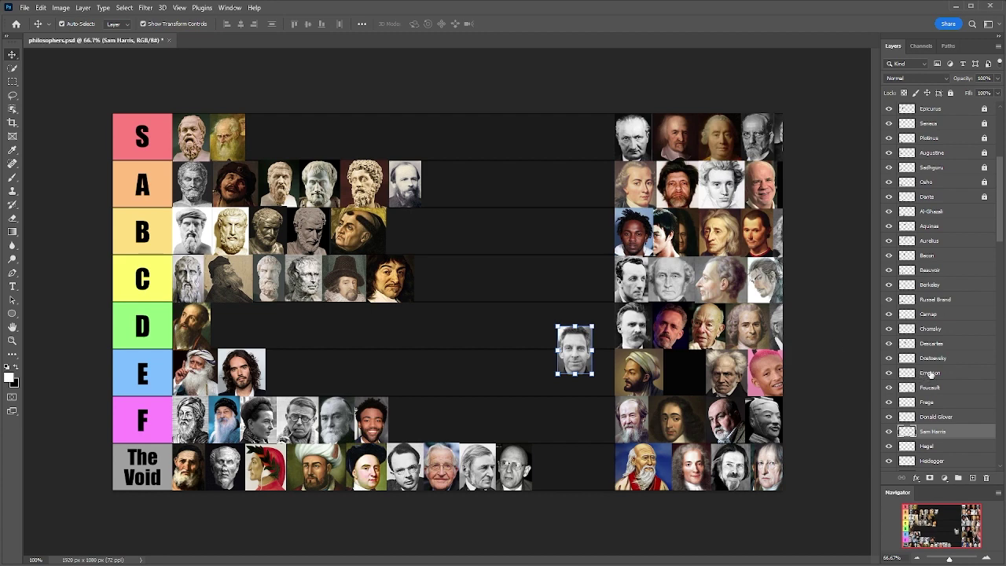
drag(588, 350, 287, 372)
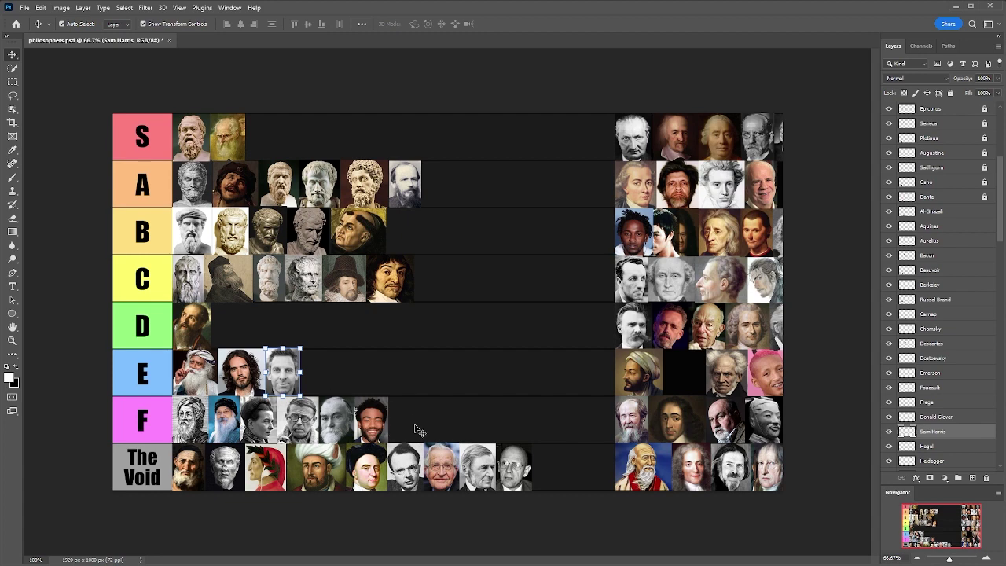
Take the Hegel and Heidegger portraits from the unranked group and place them tenth and eleventh in The Void tier.
drag(780, 470, 584, 371)
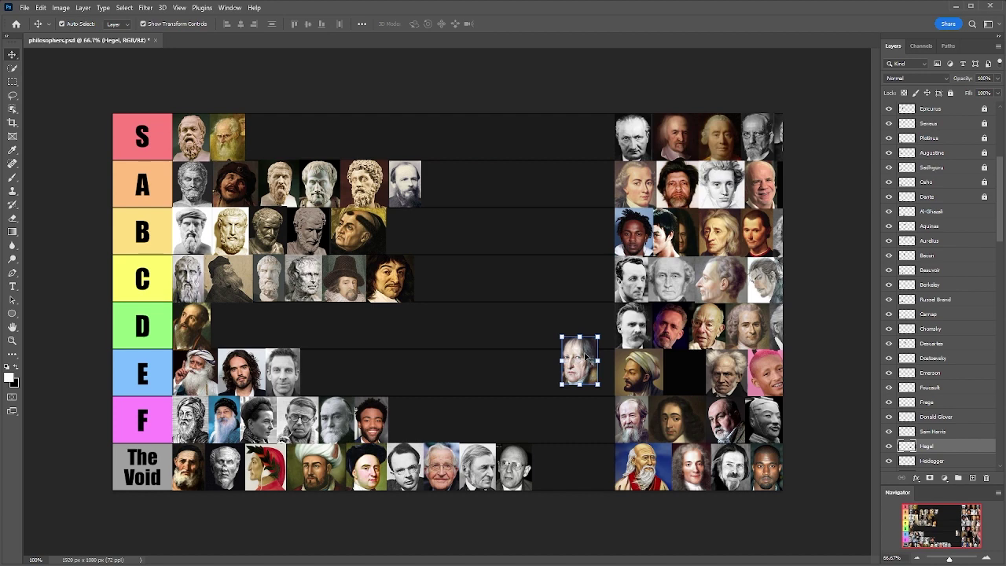
drag(591, 376, 551, 468)
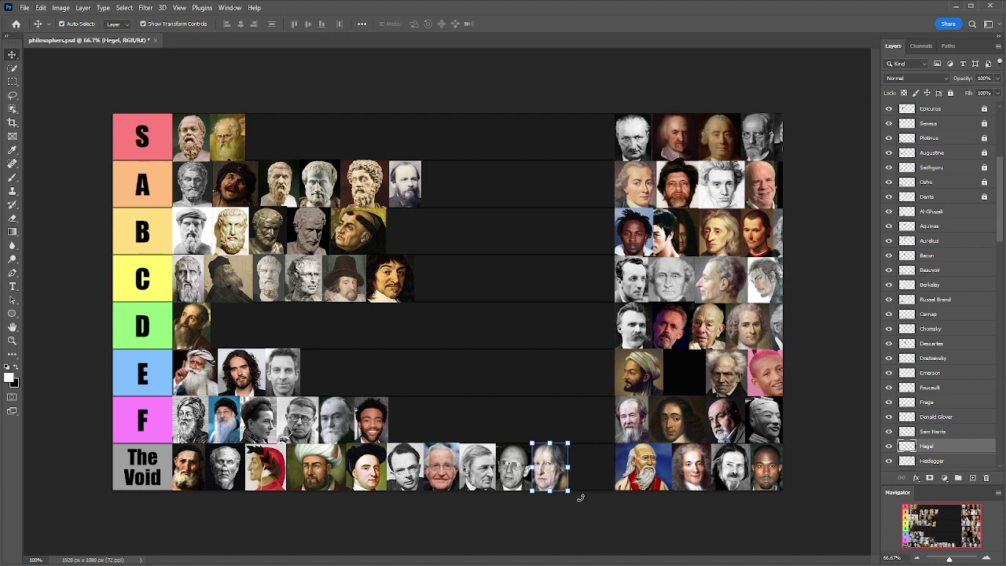
click(638, 138)
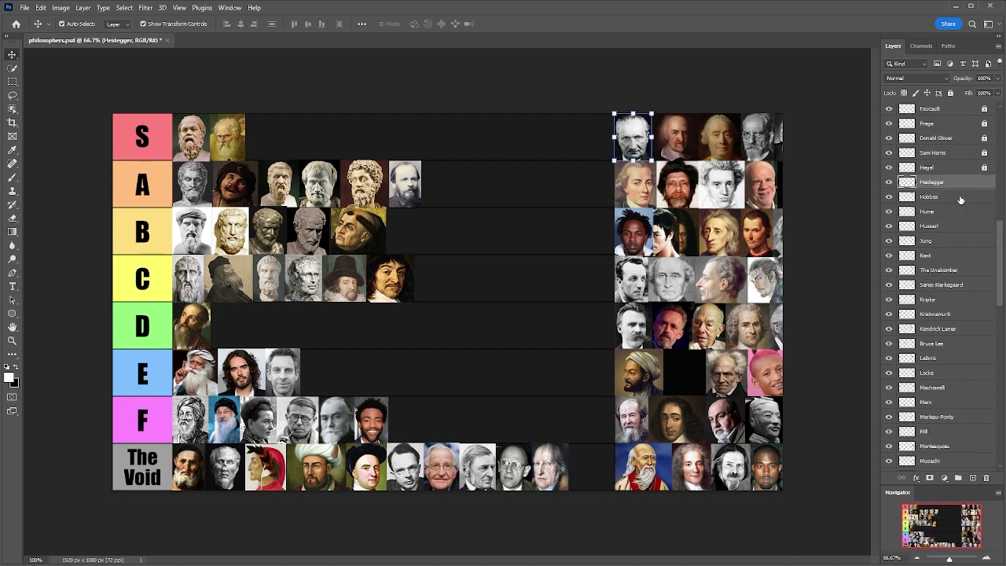
drag(643, 135, 601, 446)
Place the Hobbes and Hume portraits seventh and eighth in the F tier.
click(957, 284)
drag(687, 135, 418, 425)
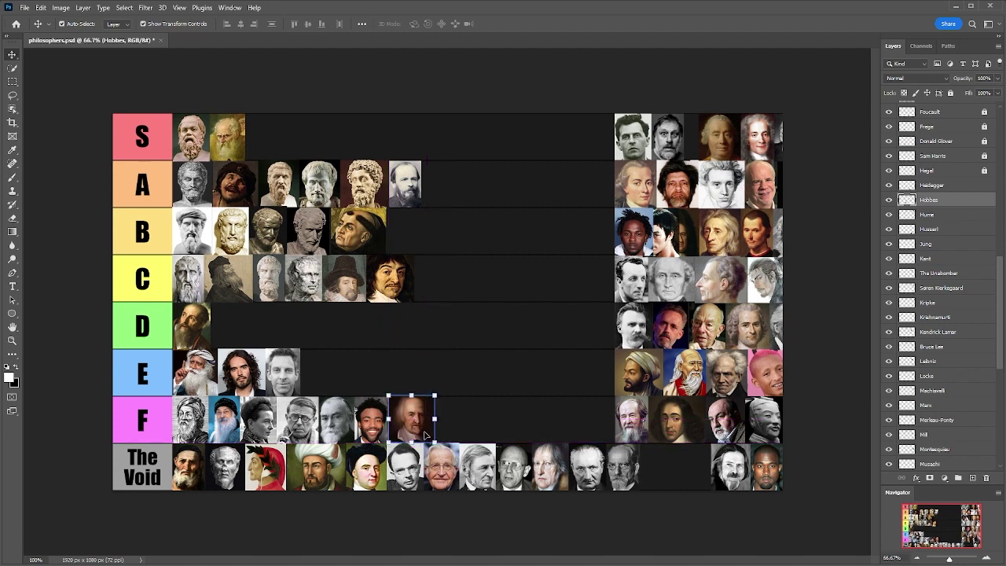
click(946, 216)
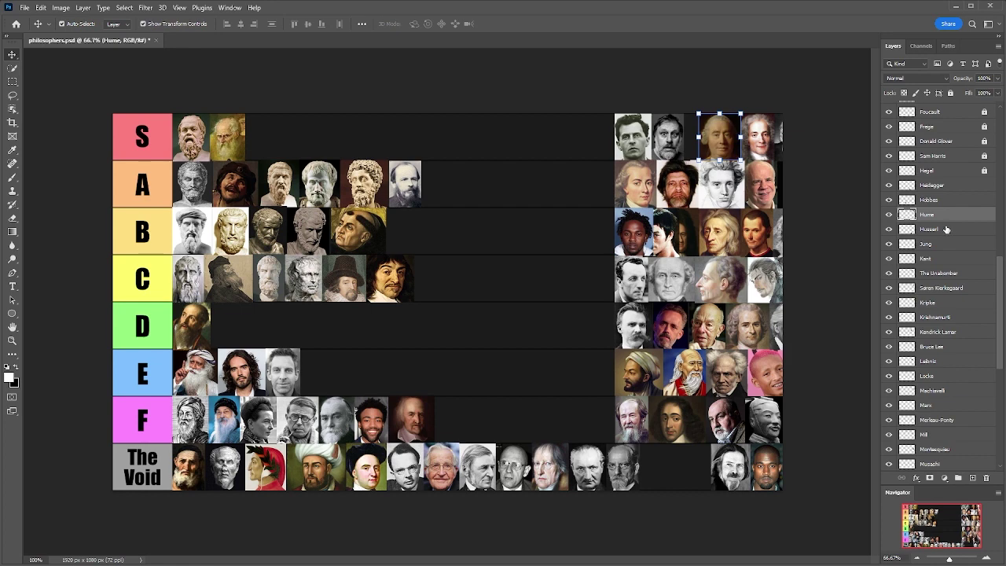
drag(735, 137, 463, 423)
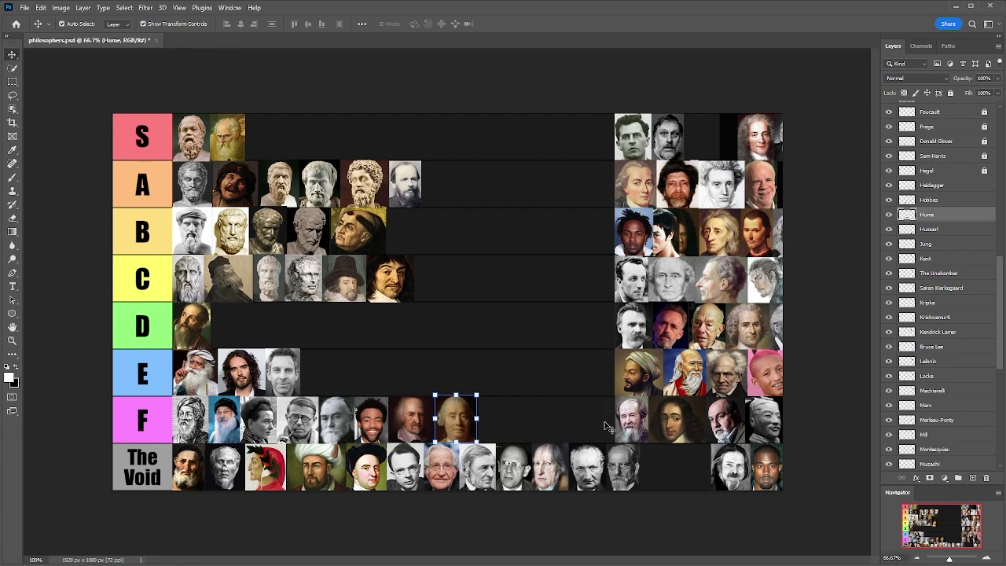
Place the Jung portrait sixth in the B tier and the Kant portrait second in the D tier.
drag(610, 410, 566, 318)
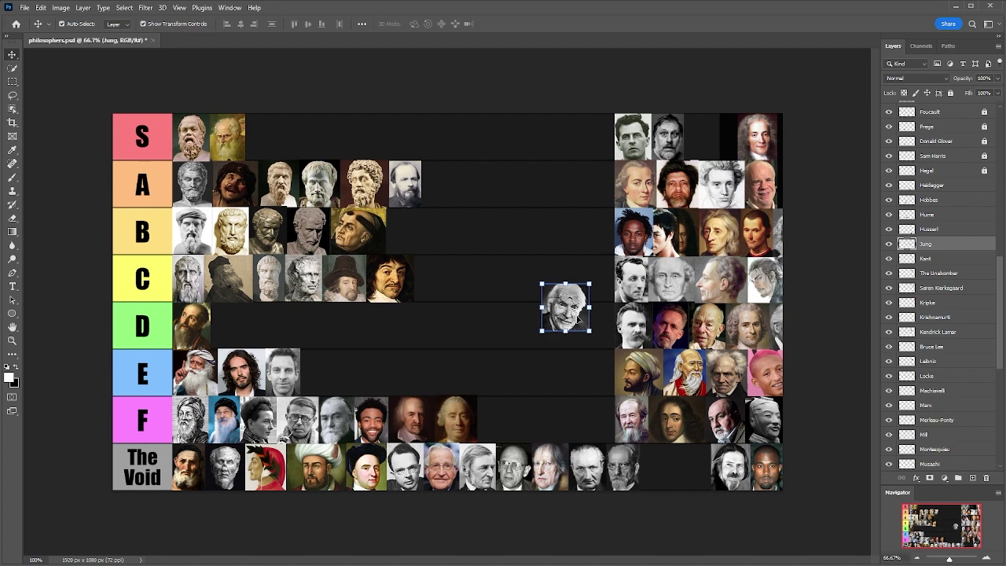
drag(579, 317, 426, 240)
drag(632, 184, 566, 301)
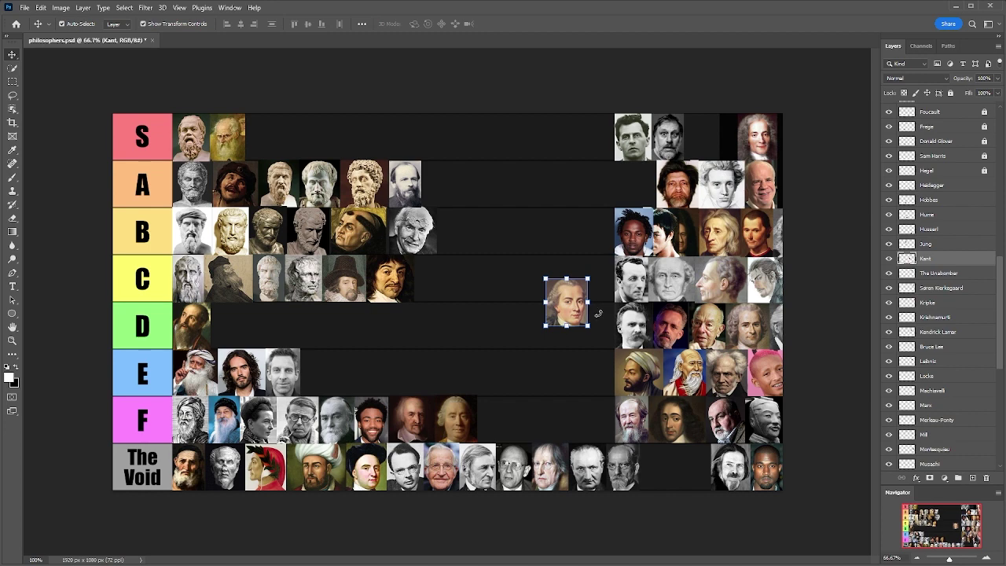
drag(575, 303, 241, 317)
Pull The Unabomber portrait out of the unranked group and delete its layer from the document.
drag(678, 184, 578, 257)
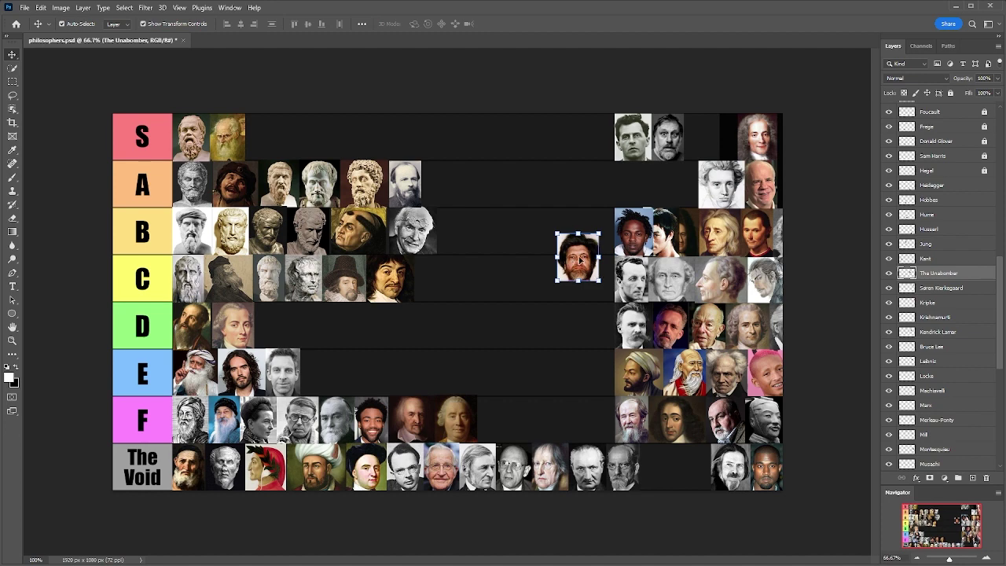
drag(576, 275, 595, 354)
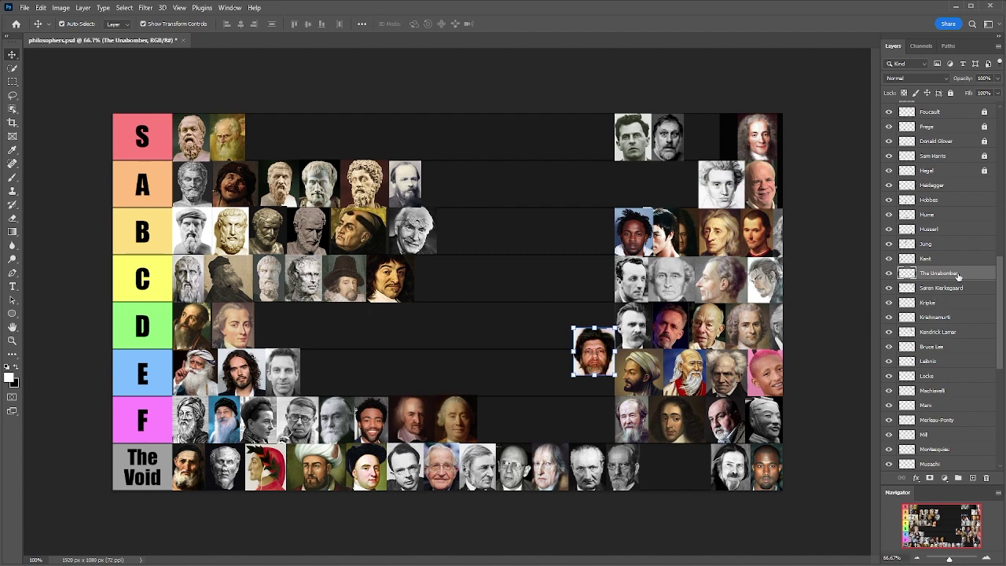
click(987, 479)
Place the Søren Kierkegaard portrait seventh in the B tier, undoing a trial enlargement of it on the way.
drag(735, 193, 582, 288)
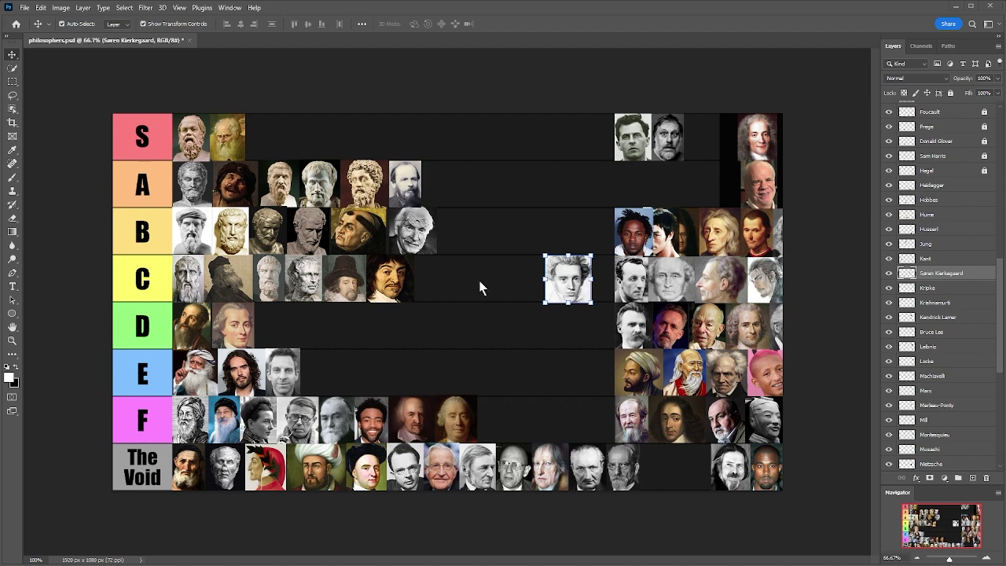
drag(591, 303, 708, 425)
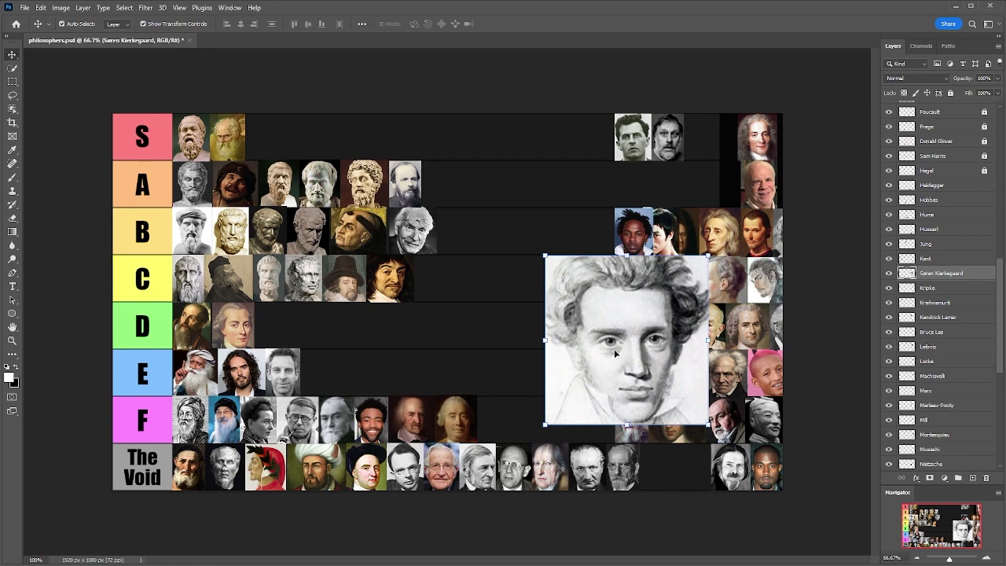
key(ctrl+z)
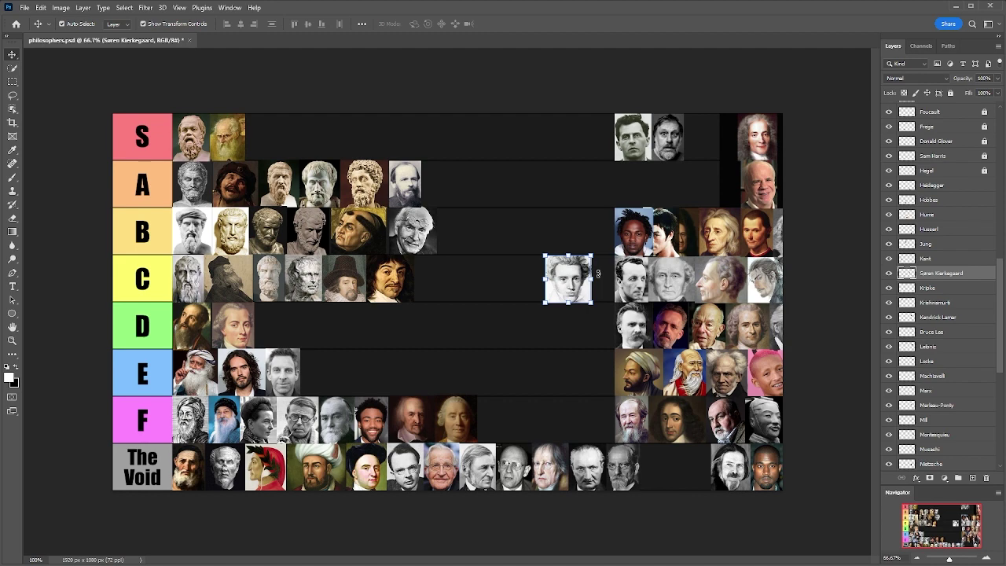
drag(556, 285, 451, 240)
Take the Kripke and Krishnamurti portraits from the unranked group and place them third and fourth in the D tier.
drag(748, 192, 571, 269)
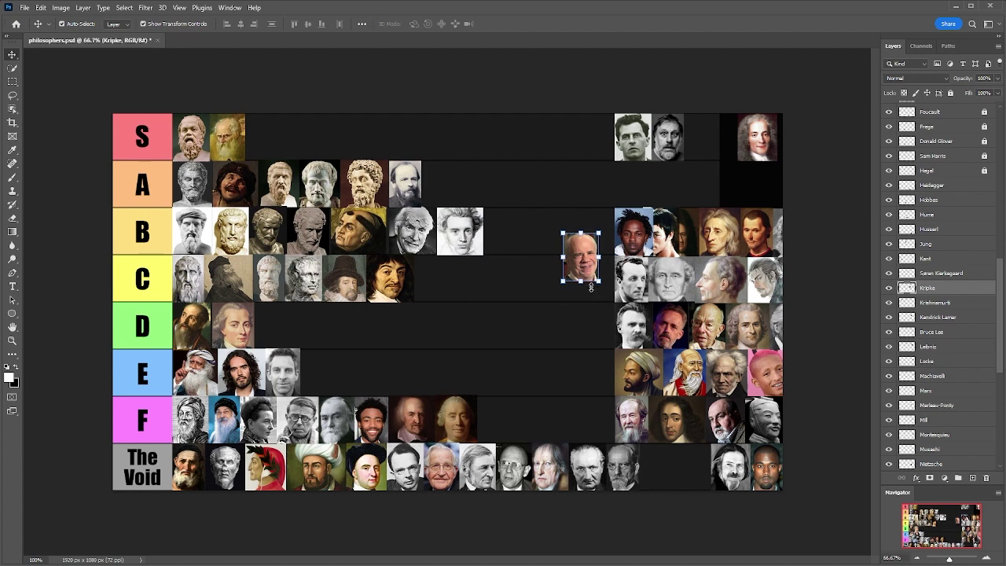
drag(591, 288, 543, 331)
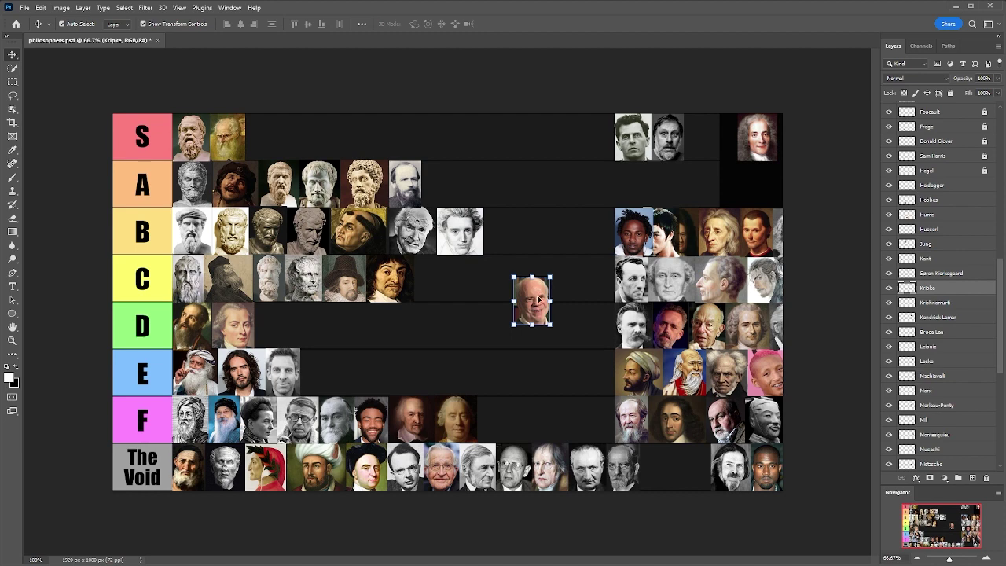
drag(531, 299, 276, 325)
drag(503, 200, 550, 283)
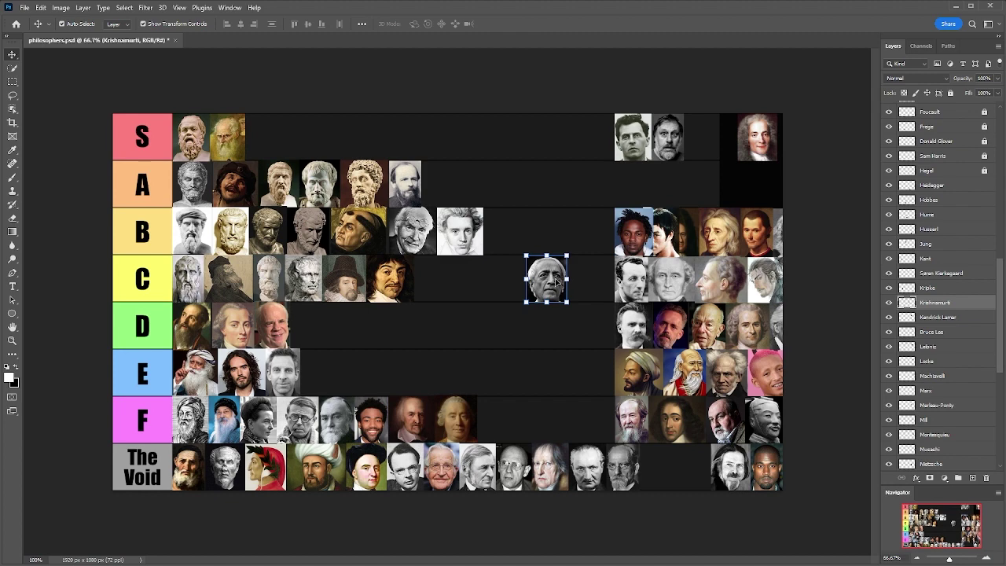
drag(557, 281, 321, 324)
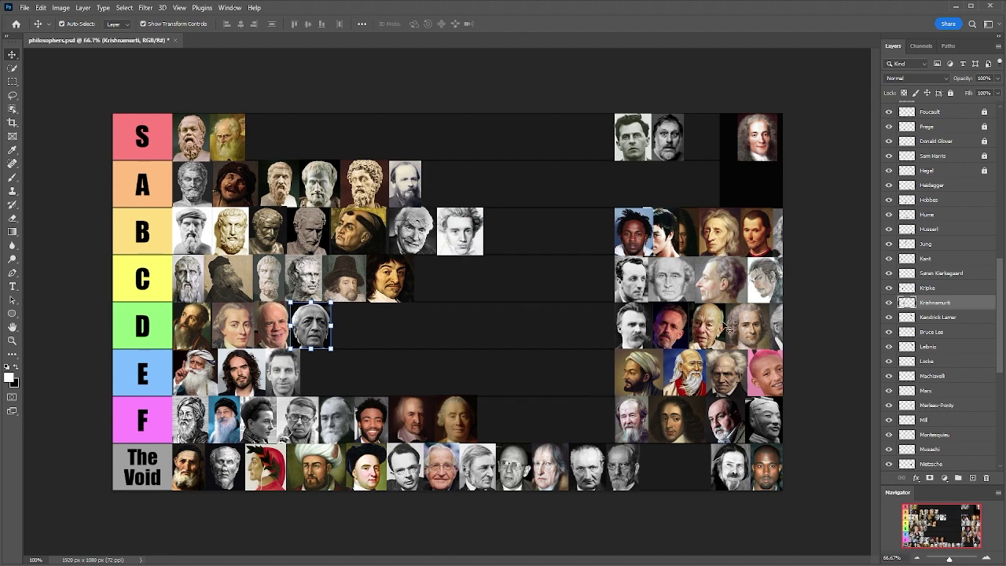
Place the Kendrick Lamar portrait ninth in the F tier and the Bruce Lee portrait eighth in the B tier.
drag(644, 230, 614, 205)
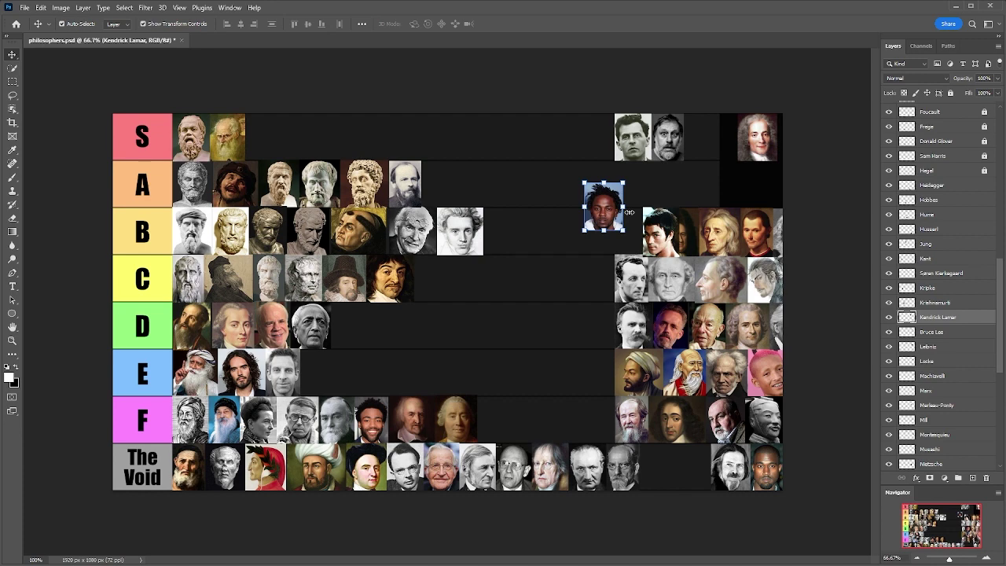
drag(611, 208, 504, 418)
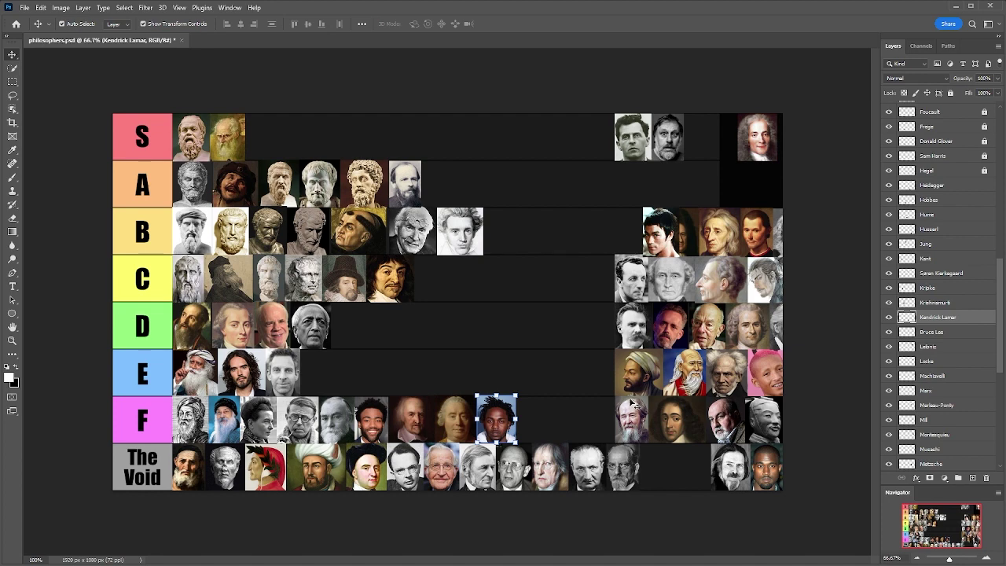
click(966, 333)
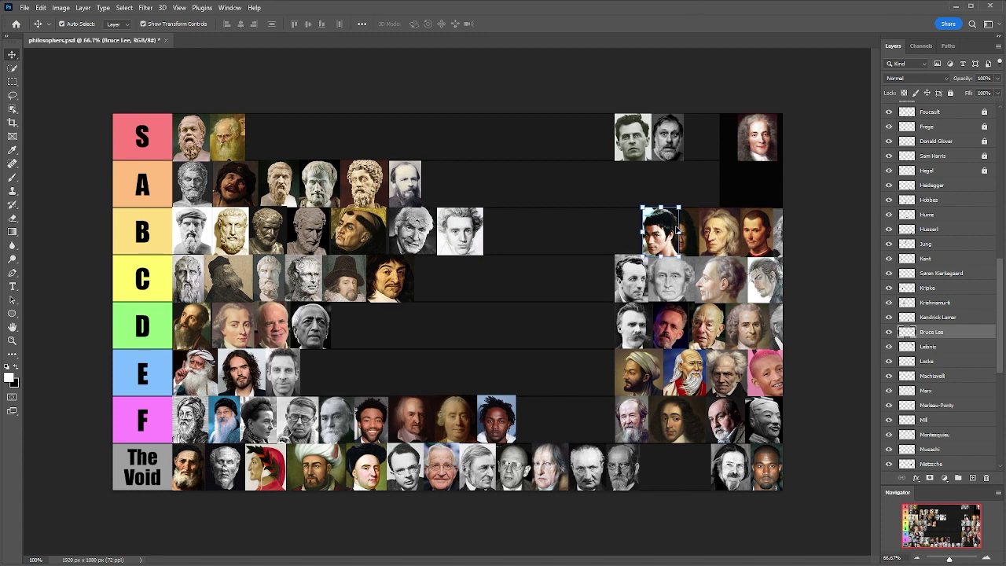
drag(663, 229, 511, 235)
Place the Leibniz portrait fourth in the E tier and the Locke portrait thirteenth in The Void tier.
click(676, 232)
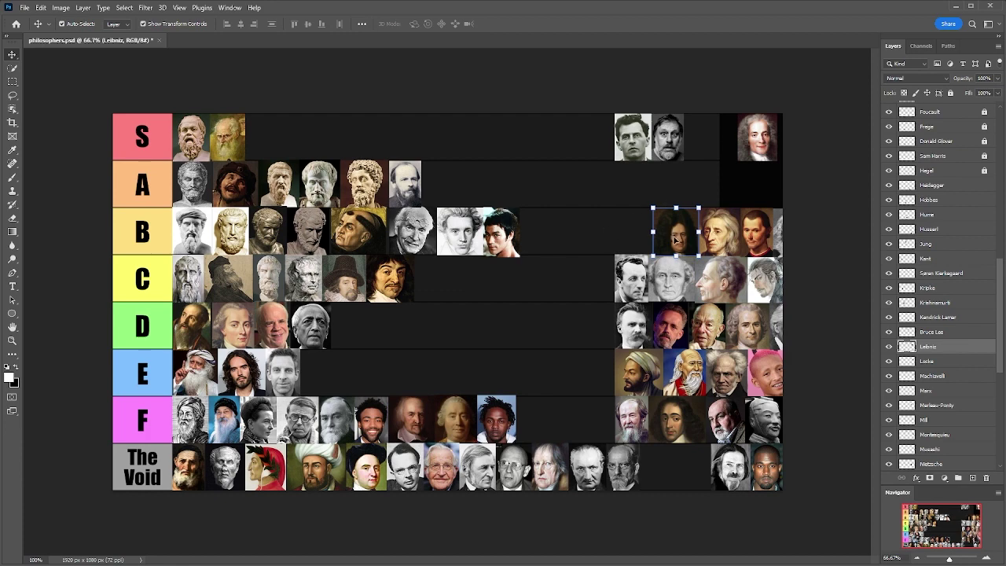
drag(678, 240, 541, 316)
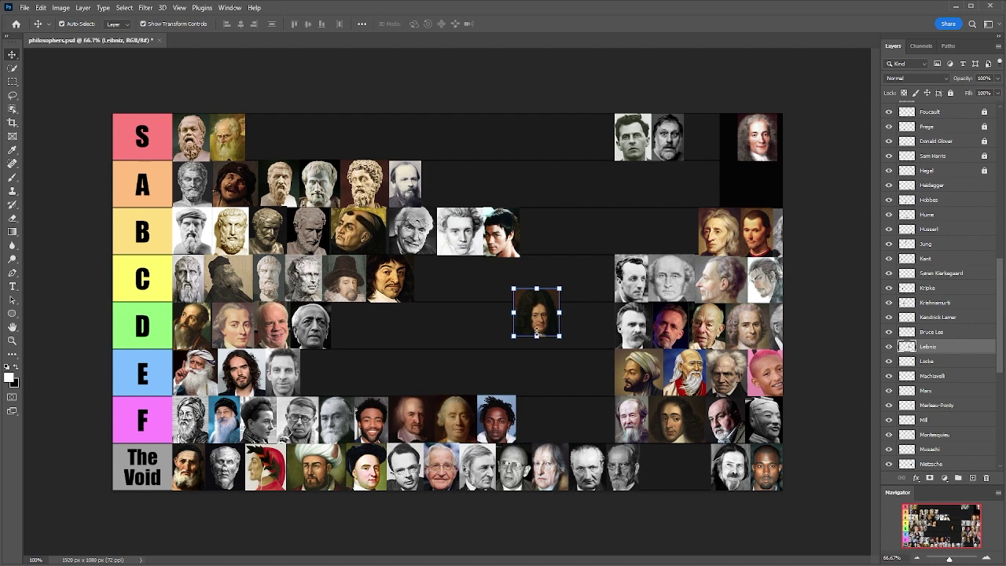
drag(542, 310, 548, 321)
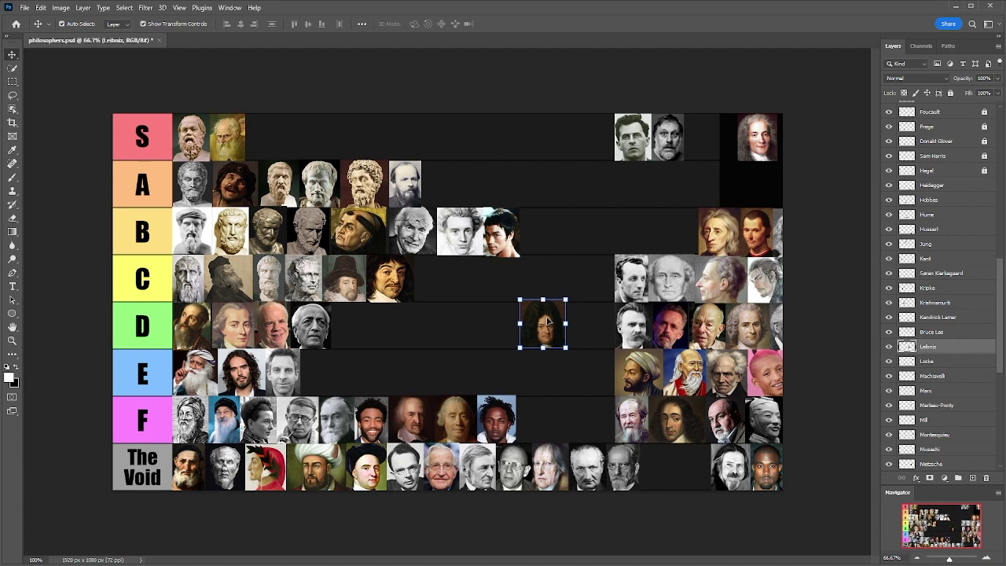
drag(548, 321, 336, 379)
drag(723, 234, 545, 334)
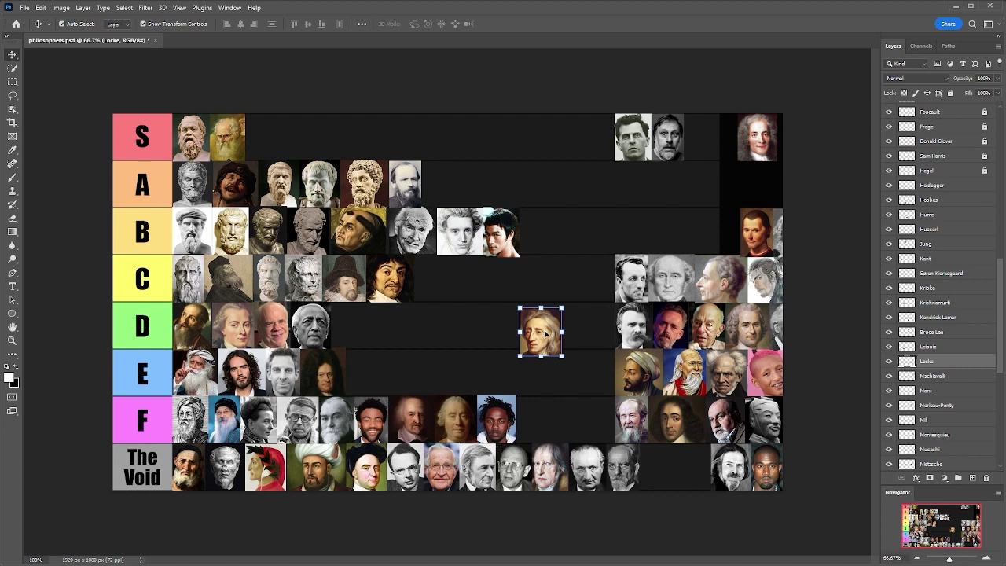
drag(546, 334, 662, 468)
Take the Machiavelli portrait from the unranked group and place it ninth in the B tier, beside Bruce Lee.
drag(751, 255, 589, 357)
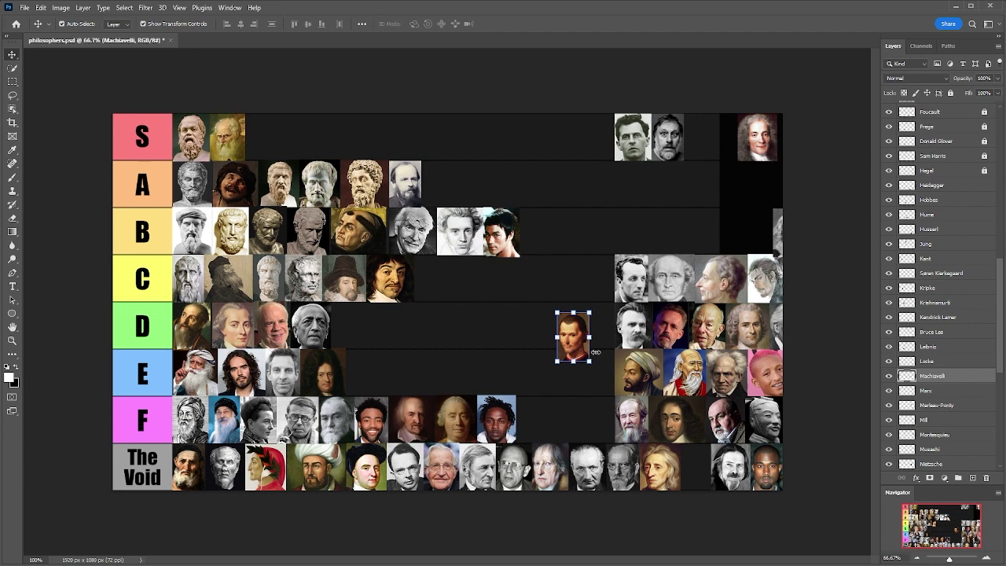
drag(568, 355, 566, 325)
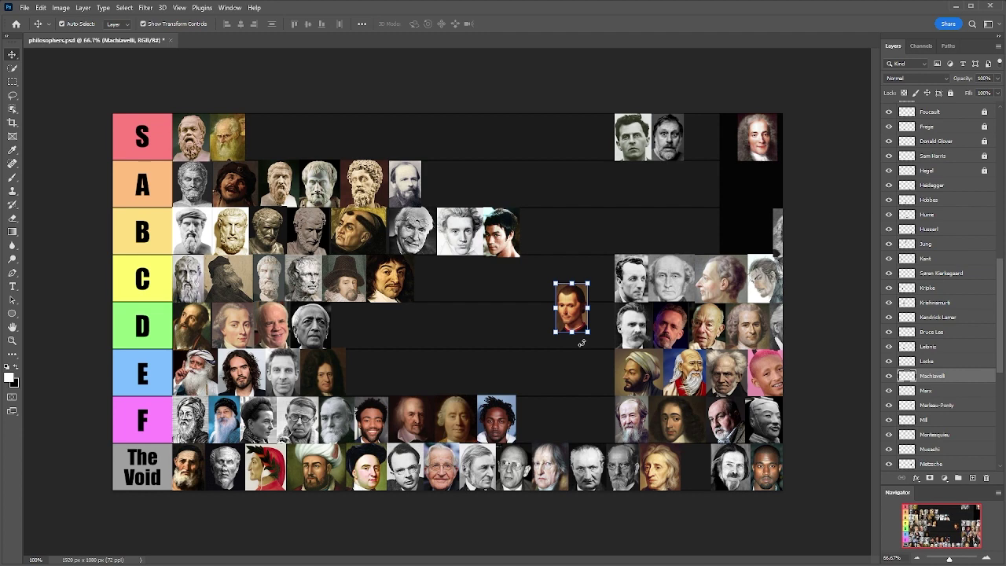
drag(577, 316, 548, 305)
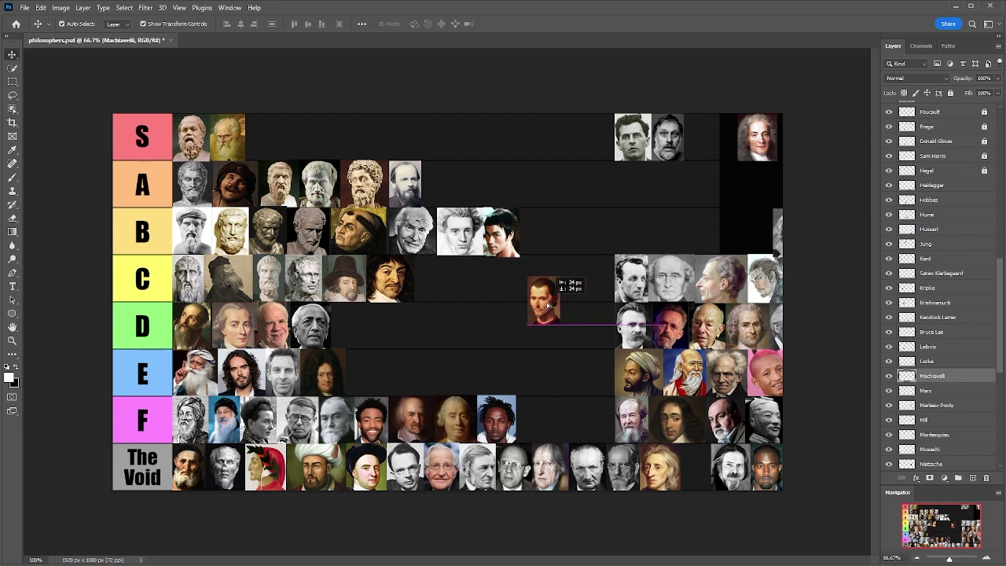
drag(549, 305, 540, 239)
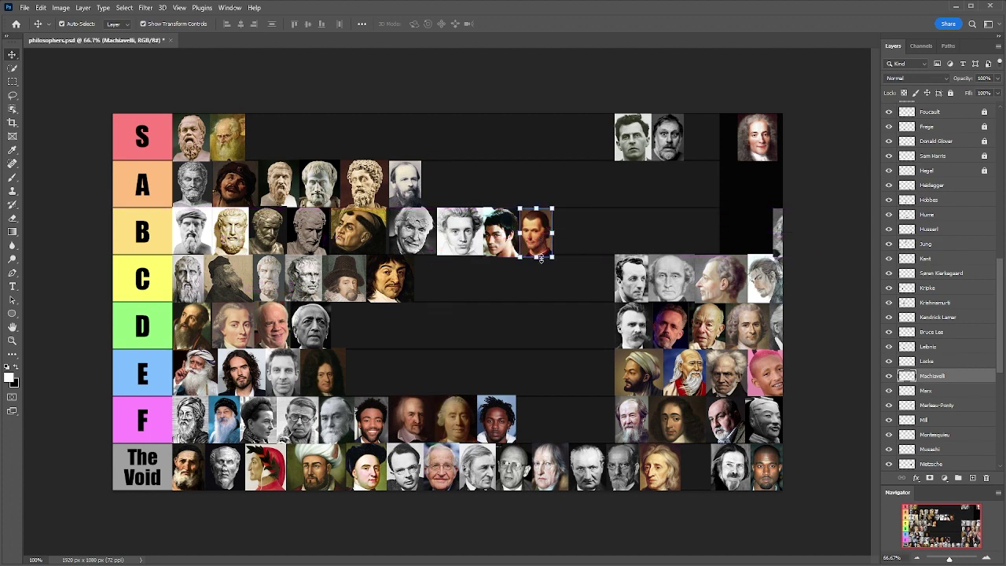
Take the Marx portrait from the unranked group and place it fifth in the E tier, beside Leibniz.
click(778, 228)
drag(778, 228, 541, 327)
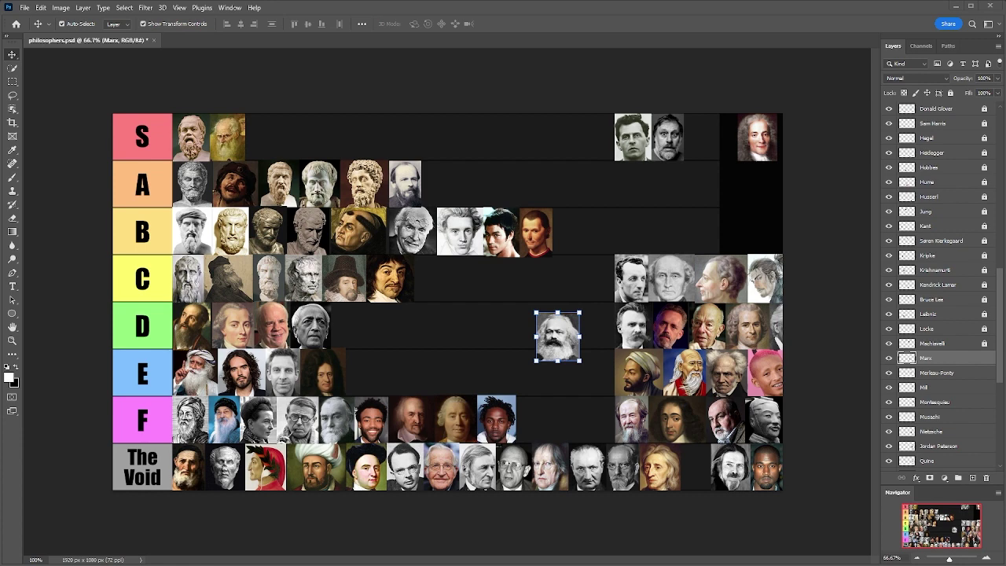
mouse_move(562, 336)
mouse_down()
mouse_move(538, 348)
mouse_move(554, 346)
mouse_up()
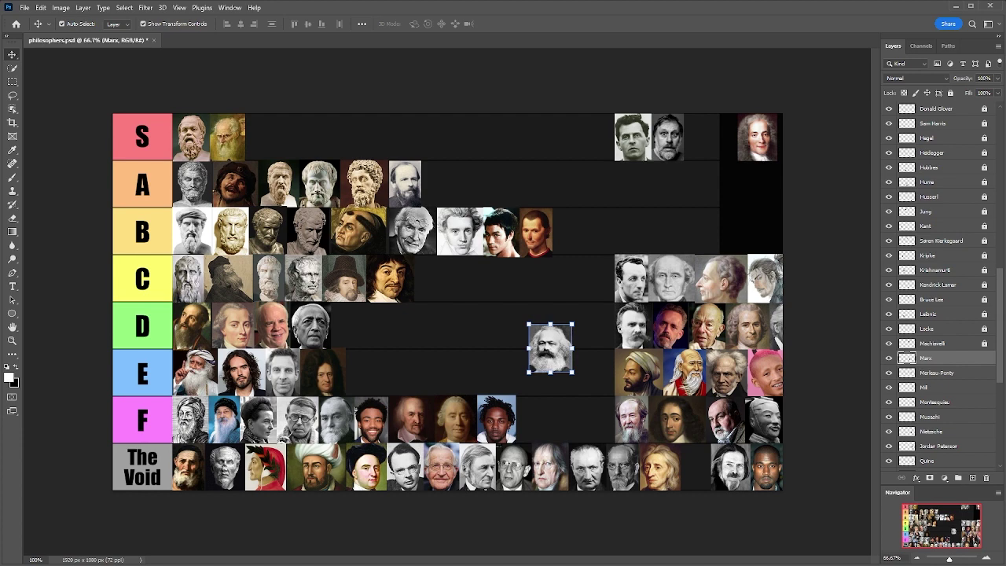
drag(550, 348, 376, 367)
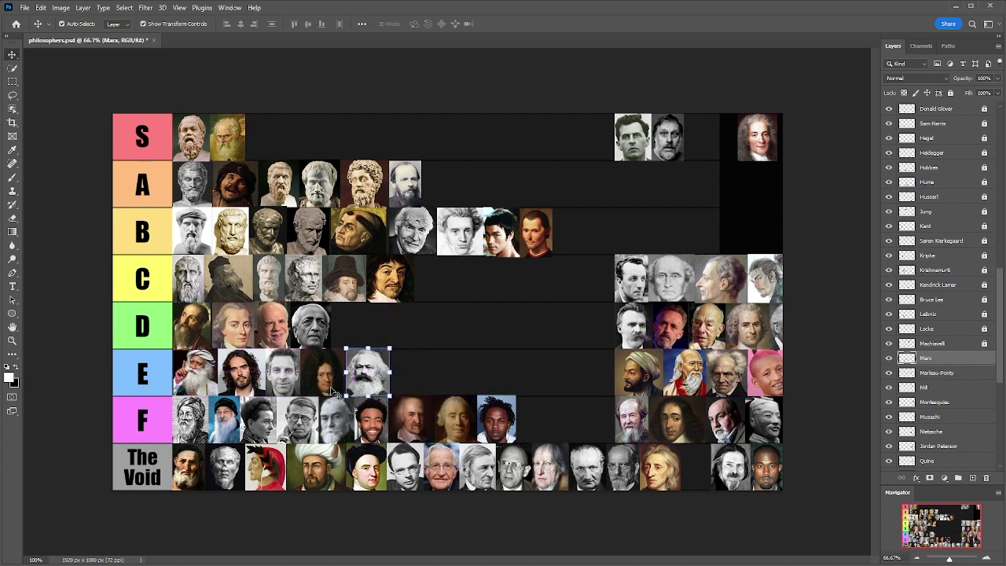
Add the Merleau-Ponty portrait to the end of The Void tier and scale that tier's portraits to 49.64% in two rows.
click(940, 374)
drag(627, 271, 697, 466)
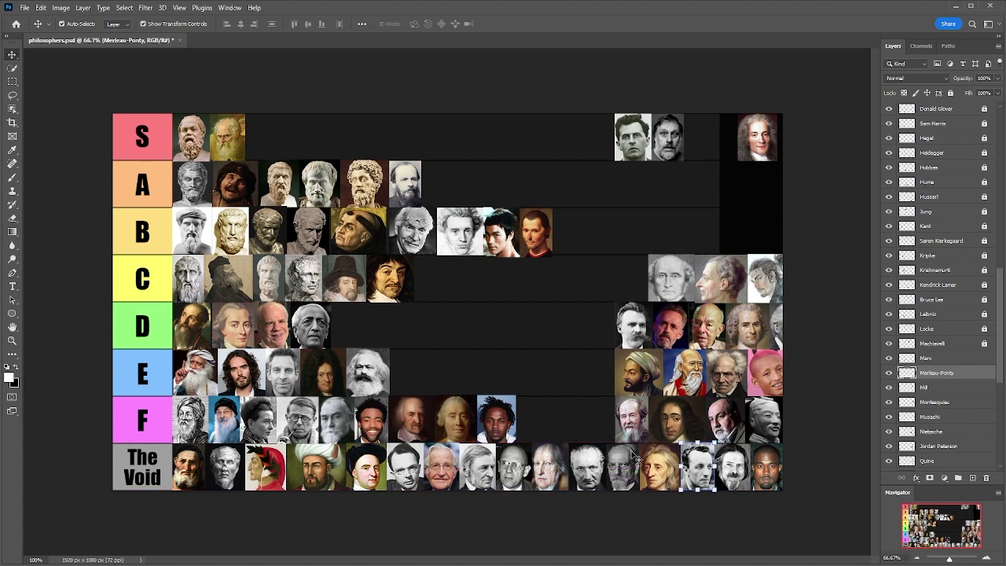
click(943, 360)
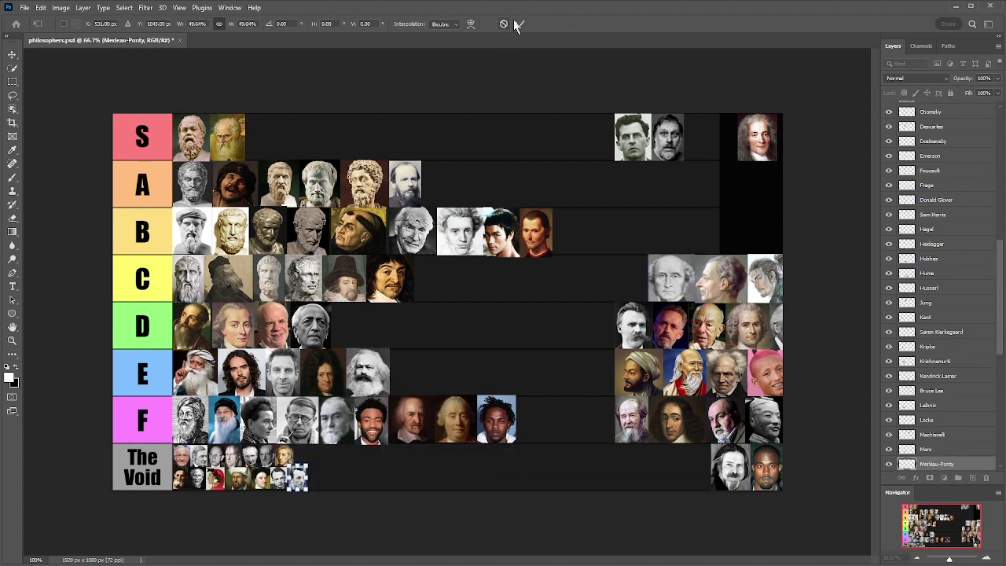
click(518, 23)
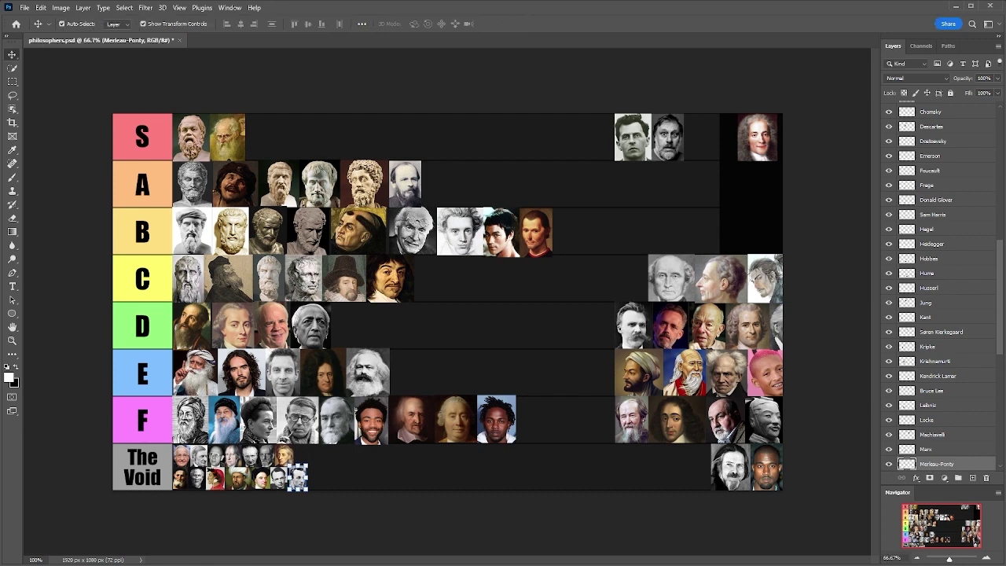
Place the Mill portrait tenth in the F tier and the reduced Montesquieu portrait at the end of The Void tier's upper row.
click(672, 273)
drag(673, 273, 665, 275)
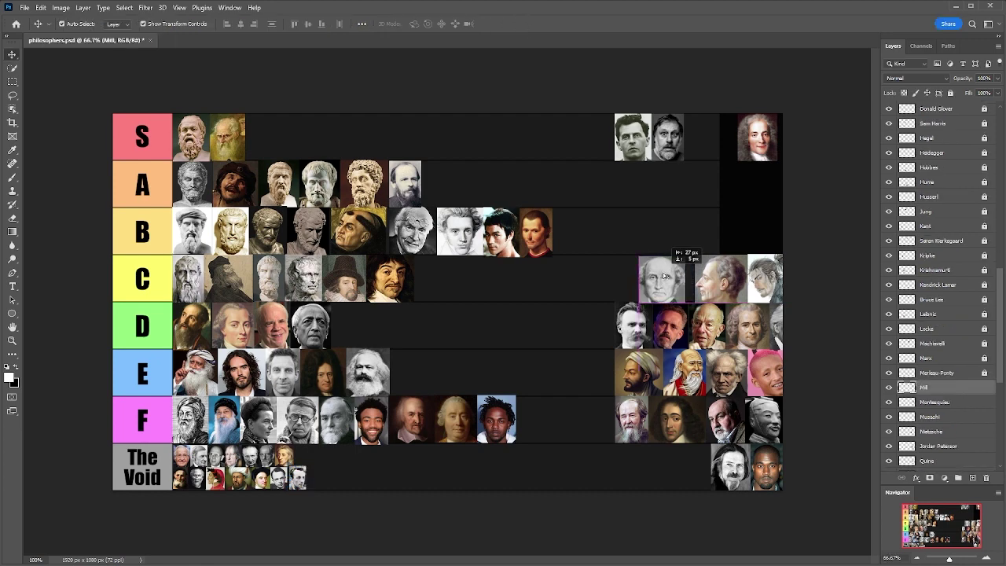
drag(664, 275, 669, 272)
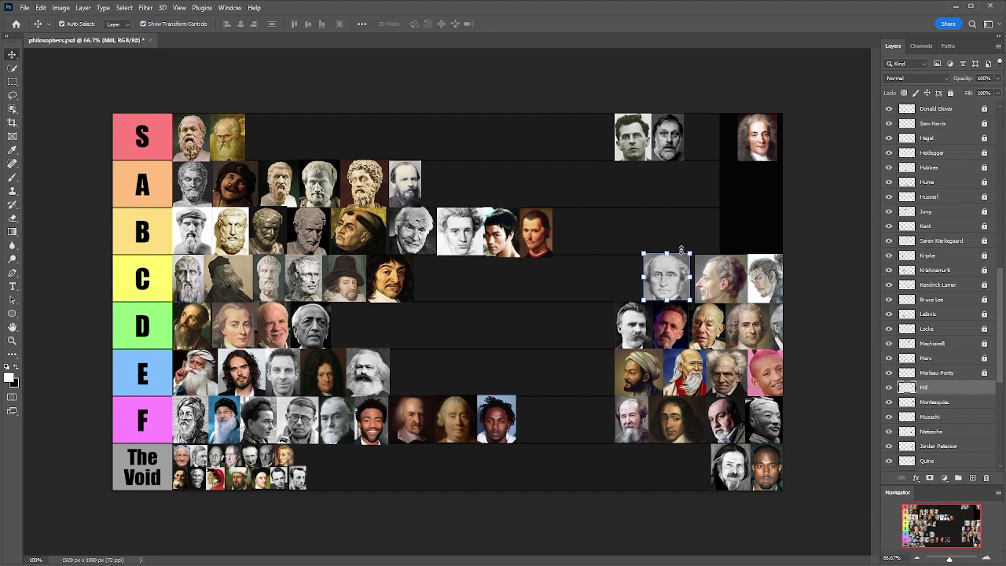
drag(673, 266, 549, 409)
drag(739, 293, 693, 272)
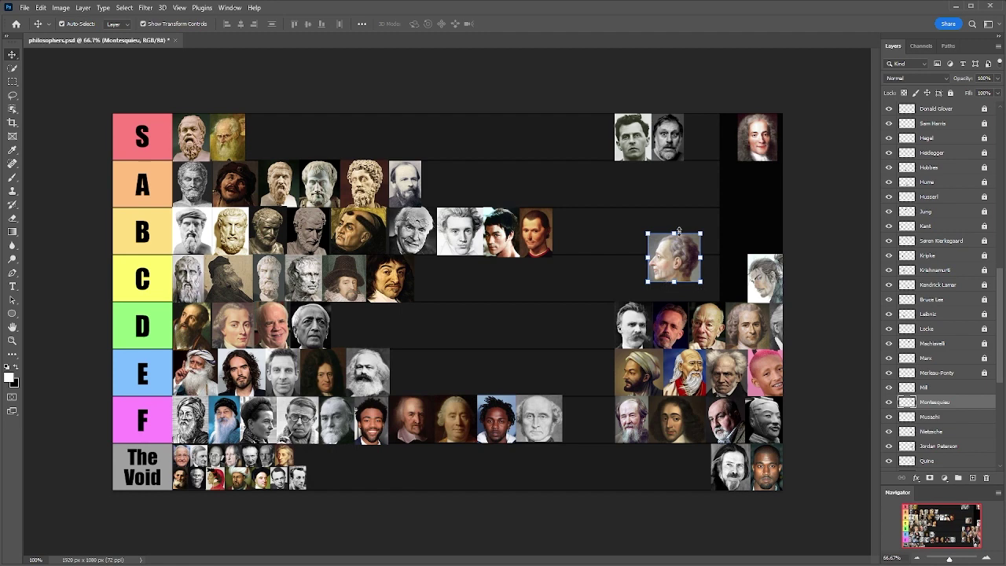
drag(675, 249, 308, 470)
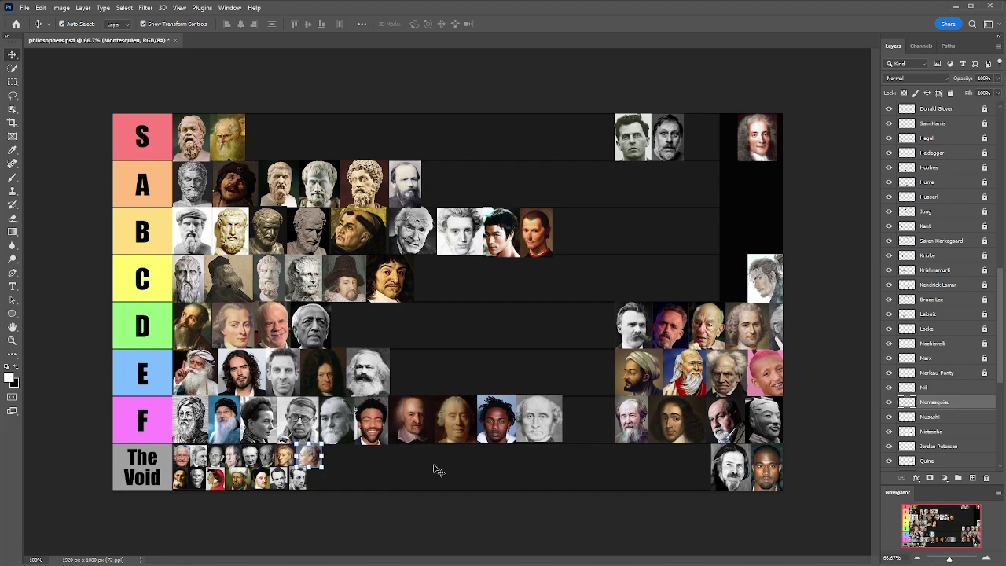
Take the Musashi portrait from the unranked group and place it seventh in the A tier, beside Dostoevsky.
drag(766, 278, 560, 332)
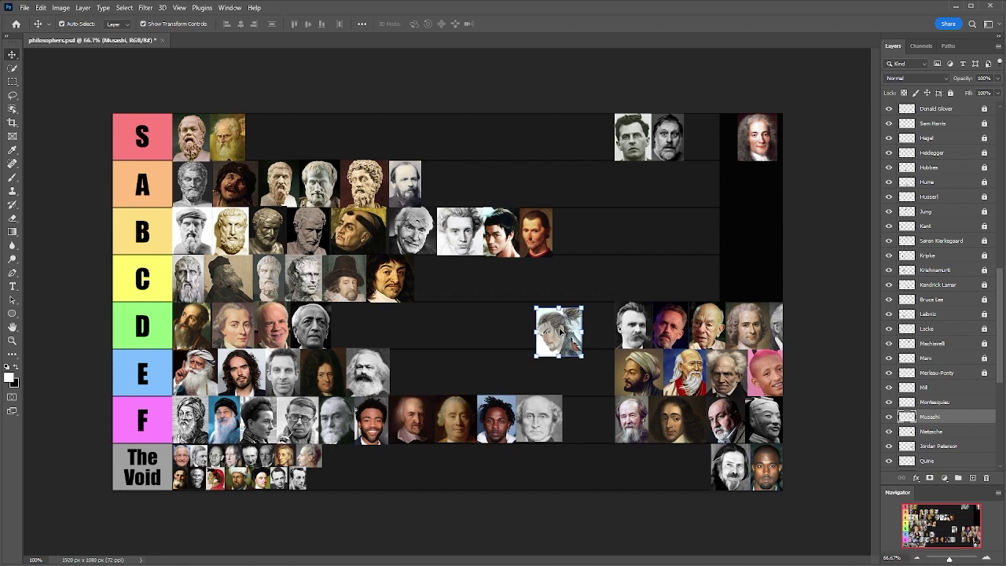
drag(558, 330, 444, 200)
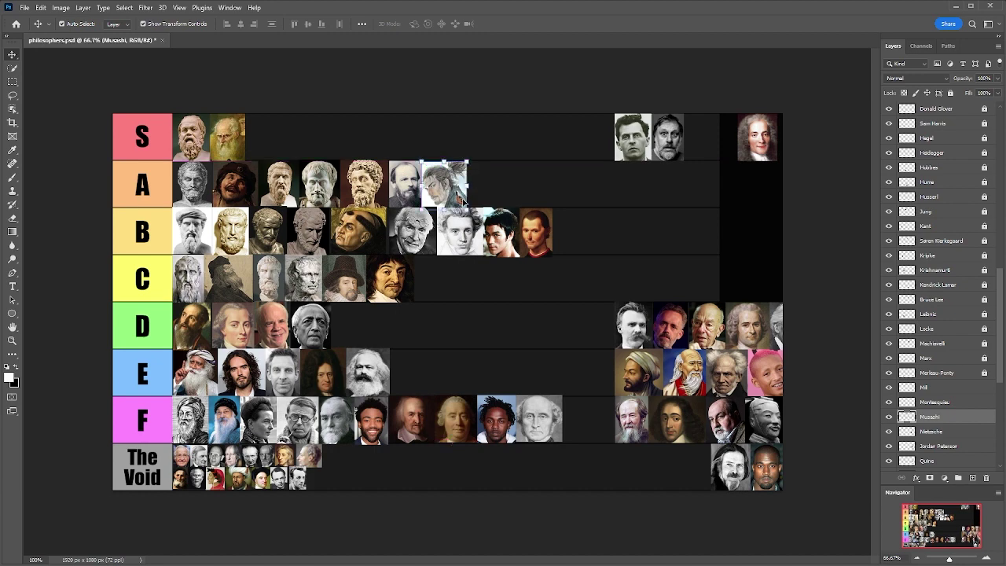
drag(443, 206, 439, 182)
click(517, 25)
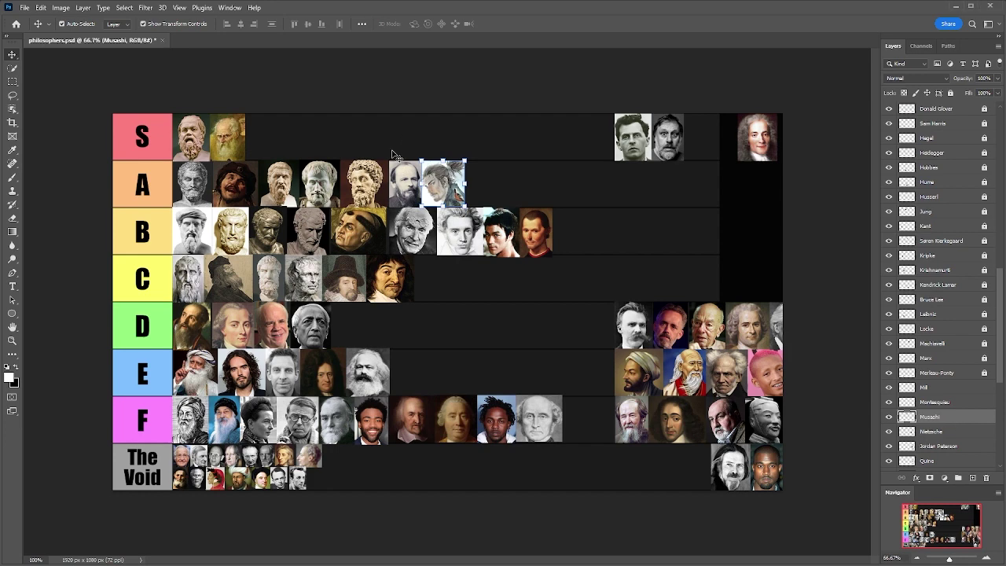
Place the Nietzsche portrait tenth in the B tier, beside Machiavelli, and pull the Jordan Peterson portrait out of the unranked group.
drag(650, 336, 607, 336)
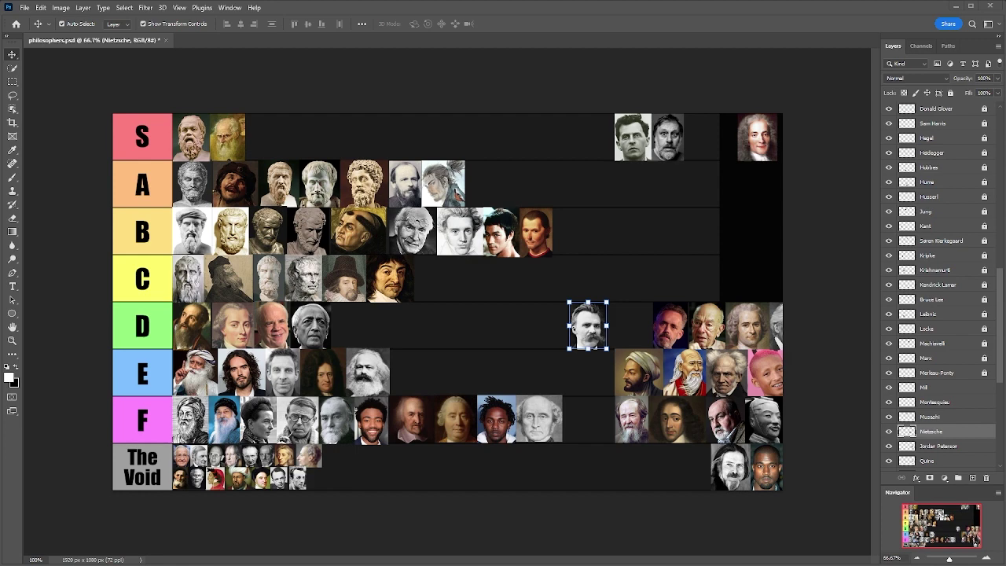
drag(582, 319, 566, 230)
drag(665, 336, 573, 324)
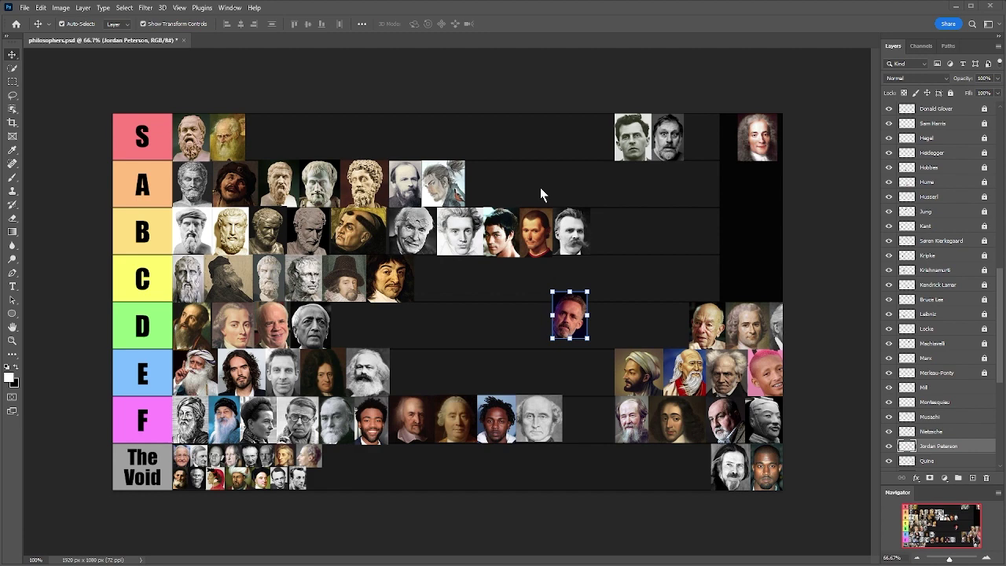
key(shift+Down)
key(shift+Down)
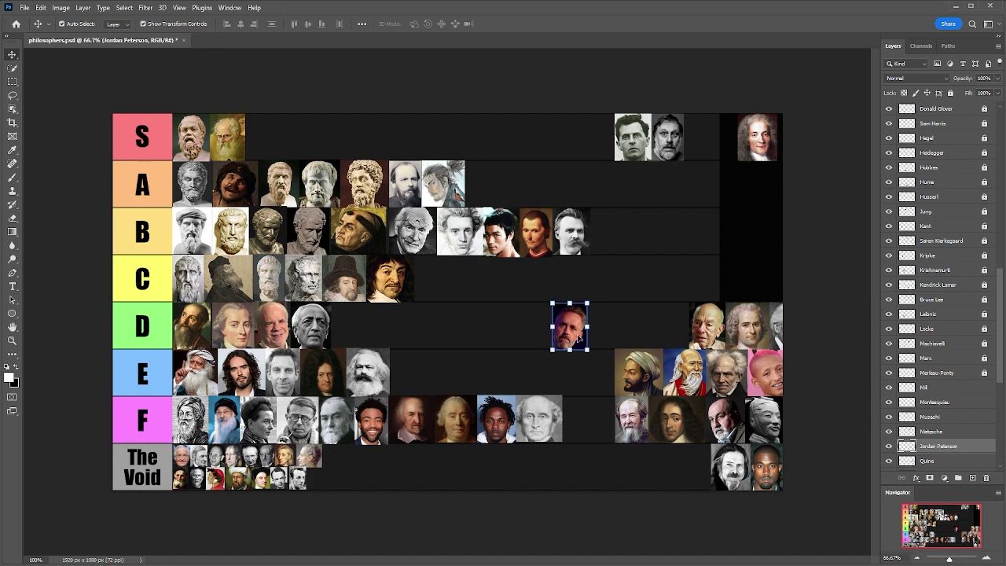
drag(569, 320, 570, 315)
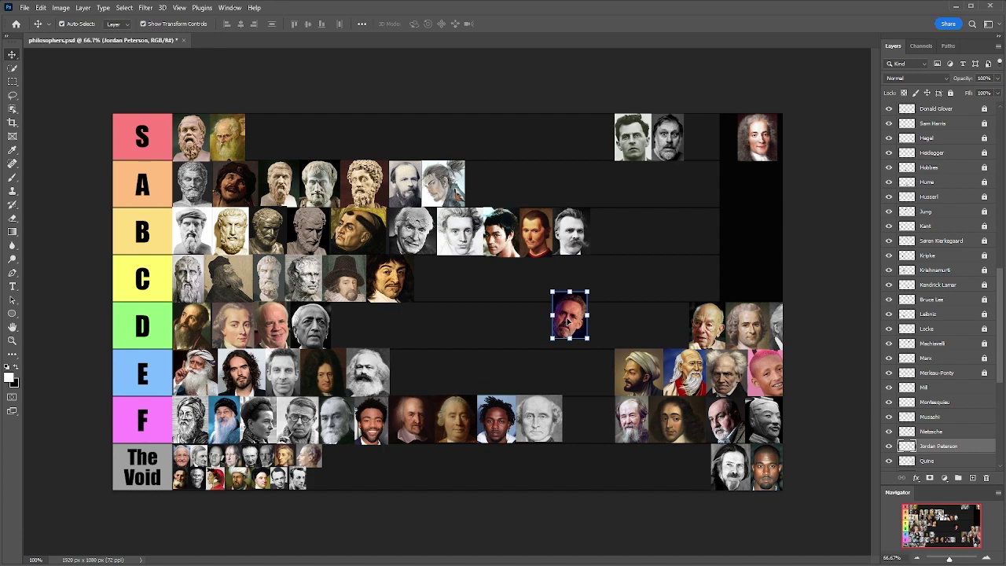
Switch to the browser, watch part of the YouTube clip "PM Rishi Sunak asked about Andrew Tate 'radicalising' boys", pause it and close its tab.
click(211, 165)
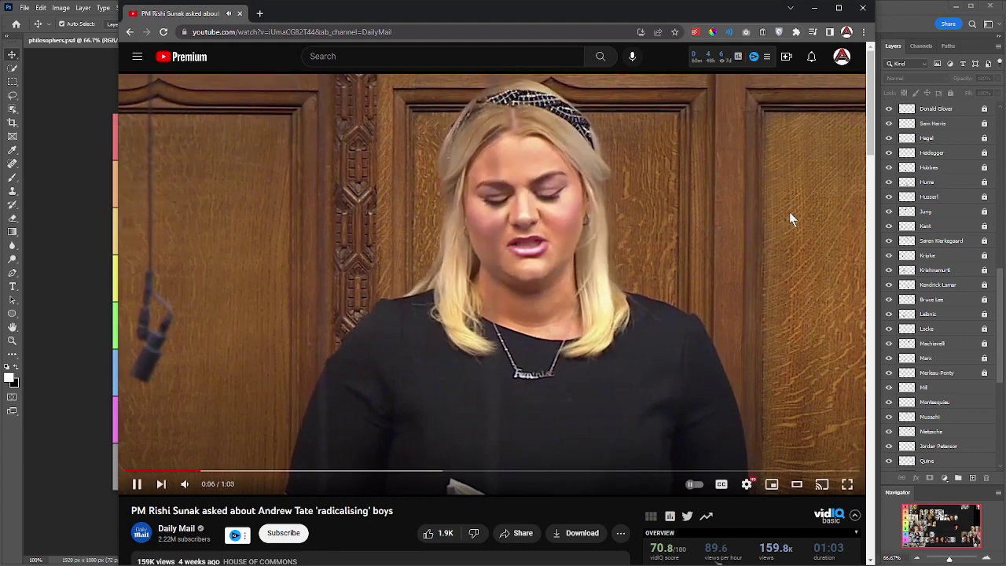
mouse_move(197, 486)
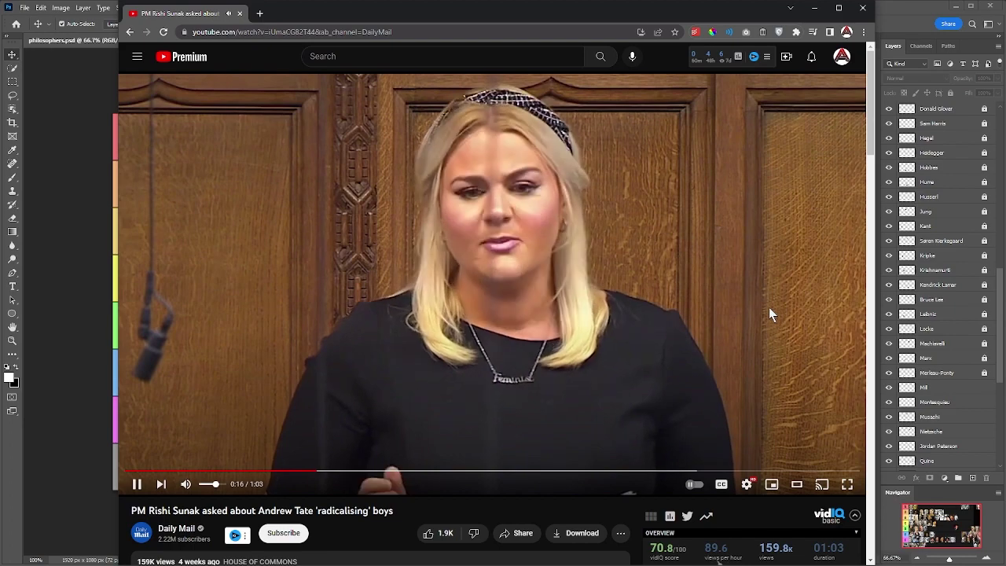
key(space)
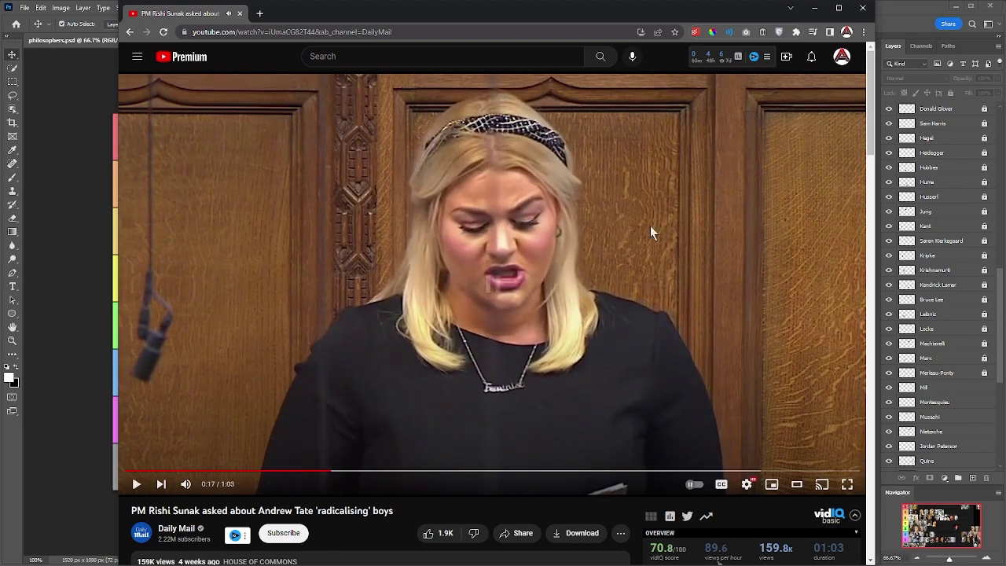
middle_click(179, 17)
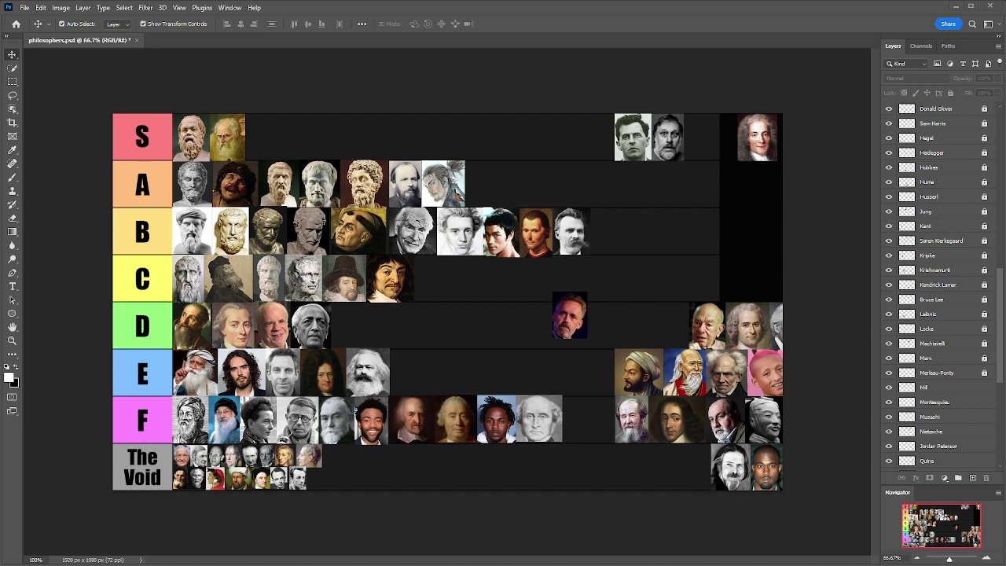
Place the Jordan Peterson portrait sixth in the E tier, beside Marx, and lock the layers from Mill through Jordan Peterson.
drag(573, 316, 547, 327)
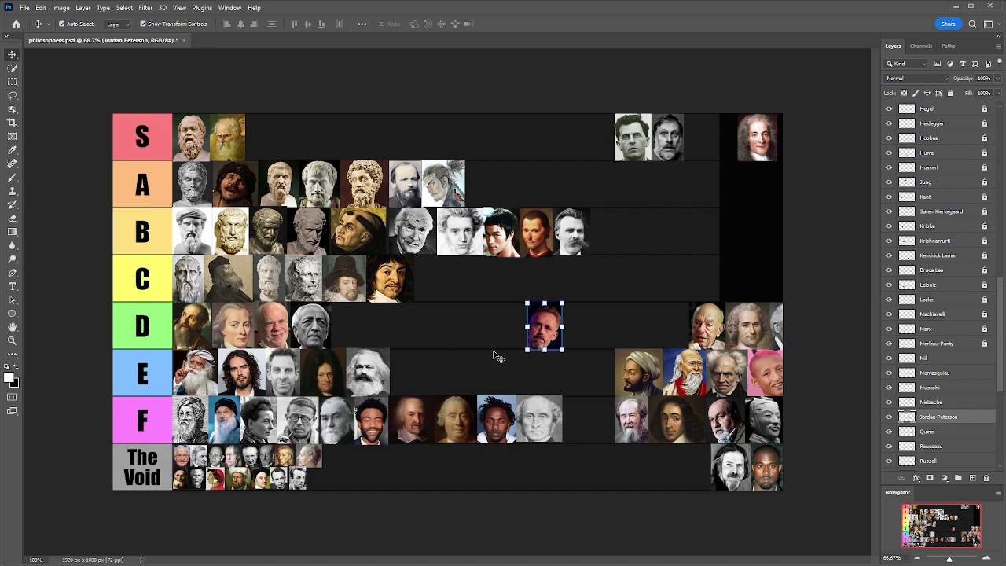
drag(553, 322, 413, 370)
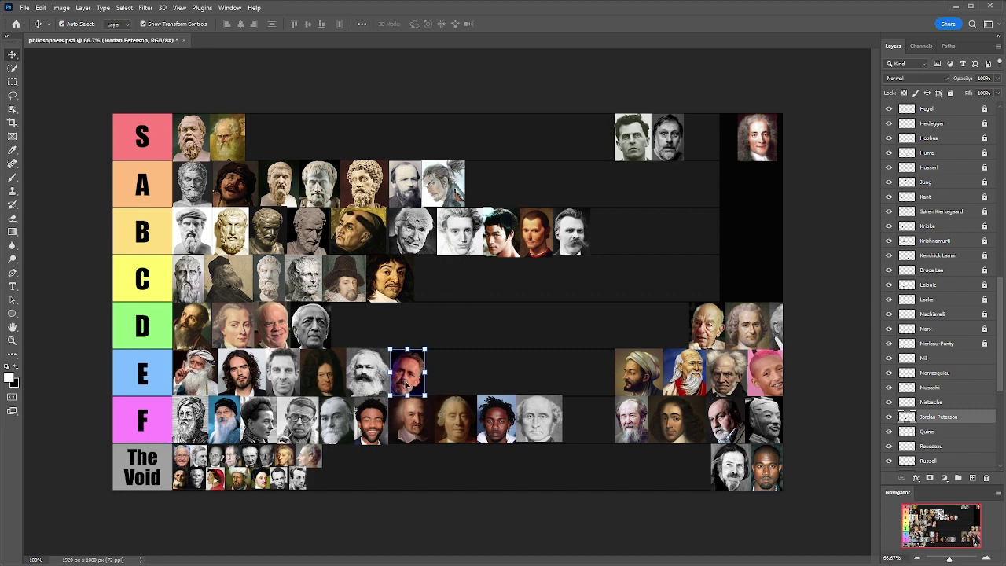
shift+click(931, 358)
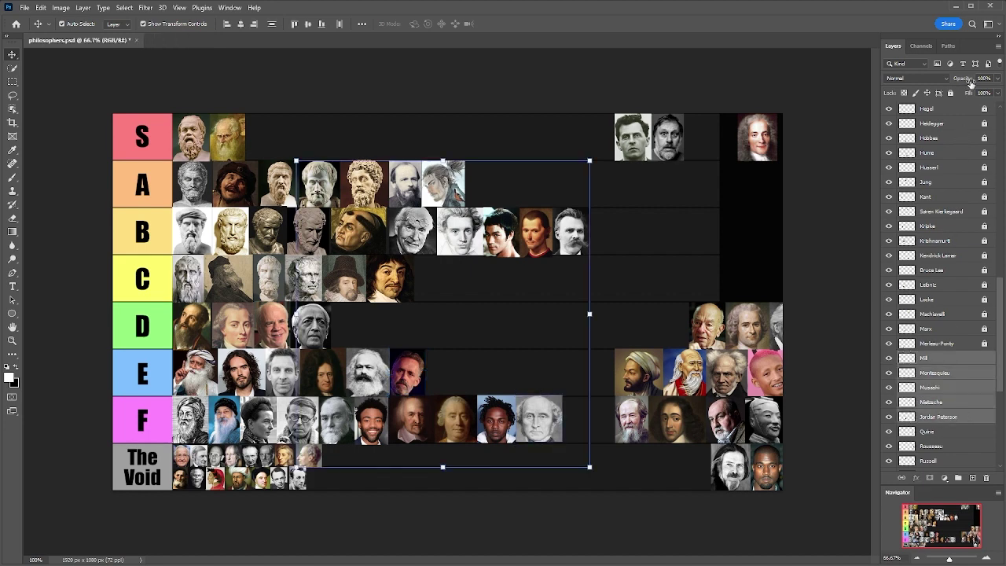
click(952, 92)
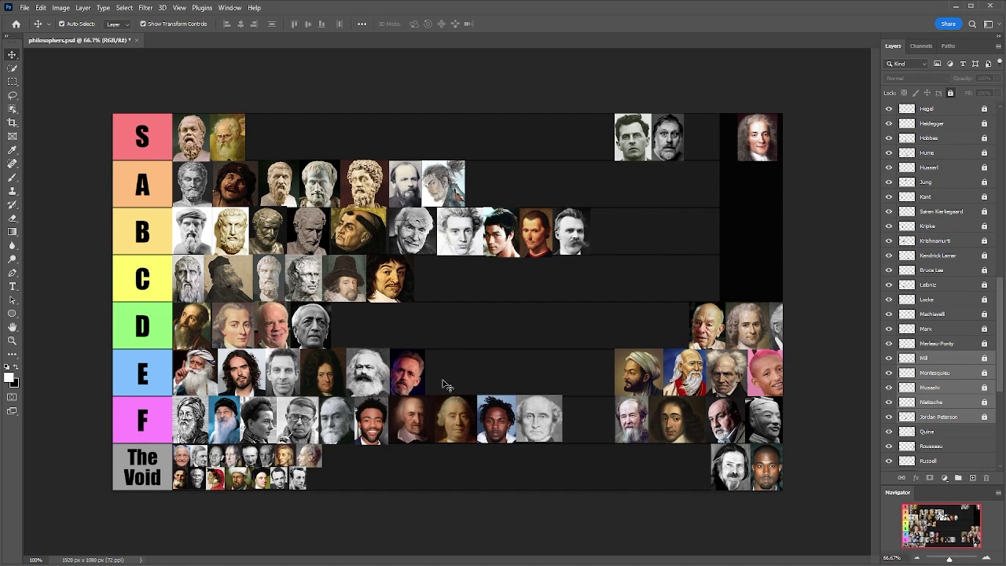
Move the Jordan Peterson portrait out of the E tier, undo that move and lock its layer again.
drag(406, 375, 481, 352)
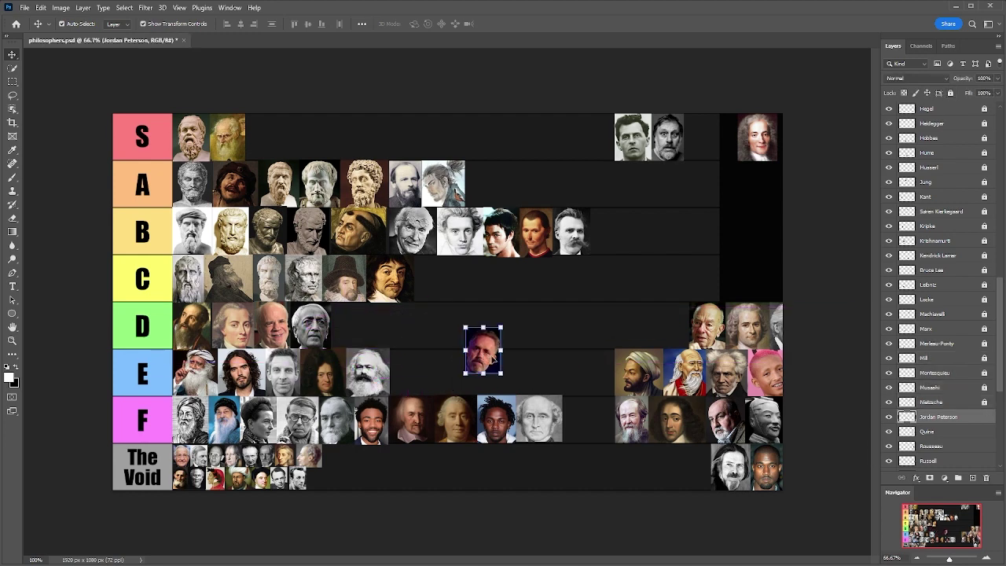
key(ctrl+z)
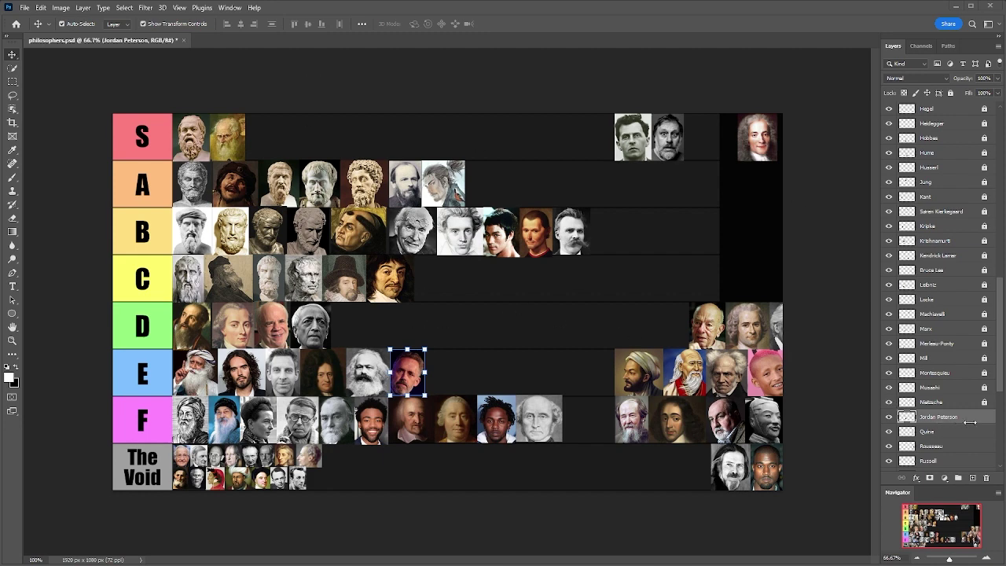
click(950, 93)
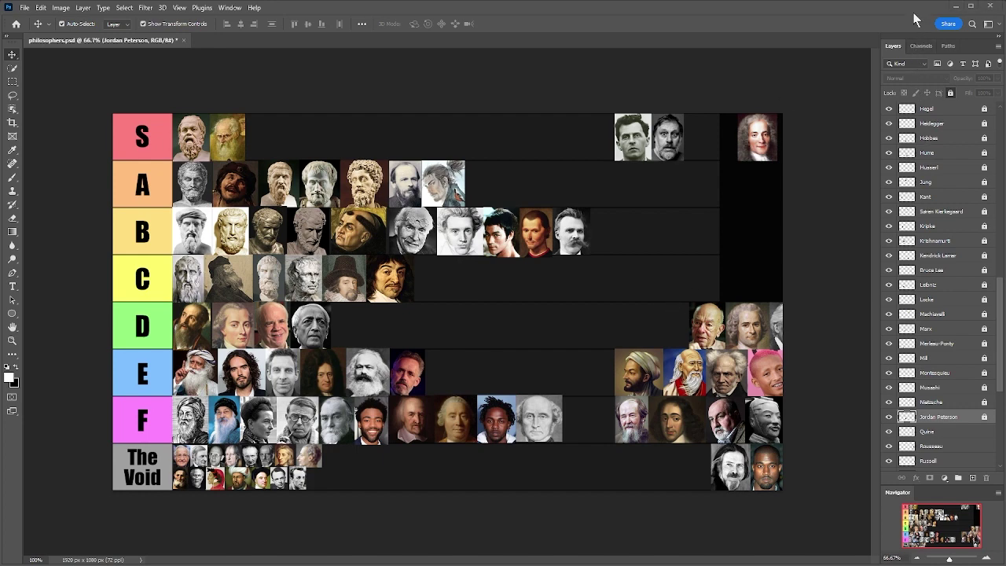
Reduce the Quine portrait and place it at the end of The Void tier's lower row.
click(950, 432)
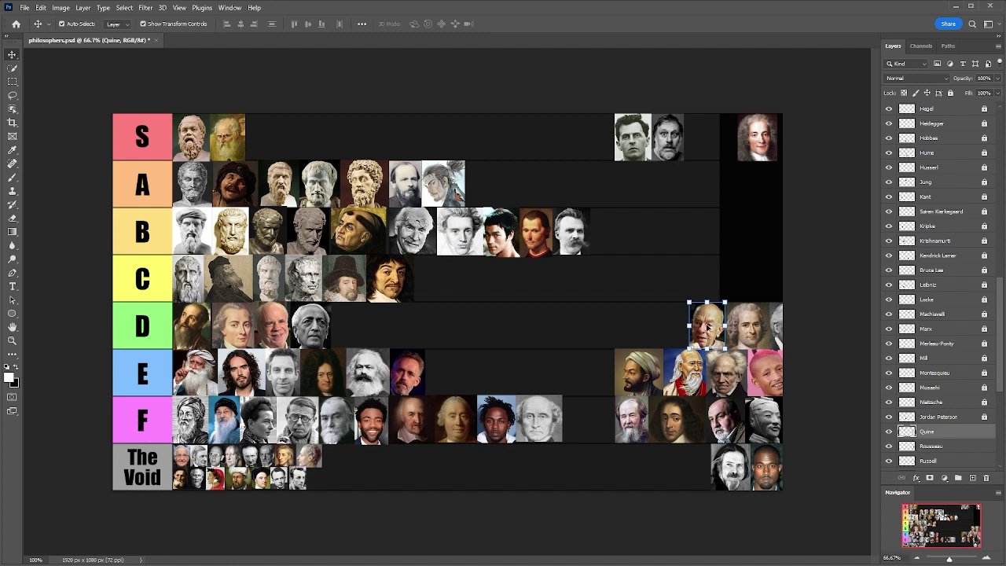
drag(717, 341, 281, 486)
key(Return)
click(953, 417)
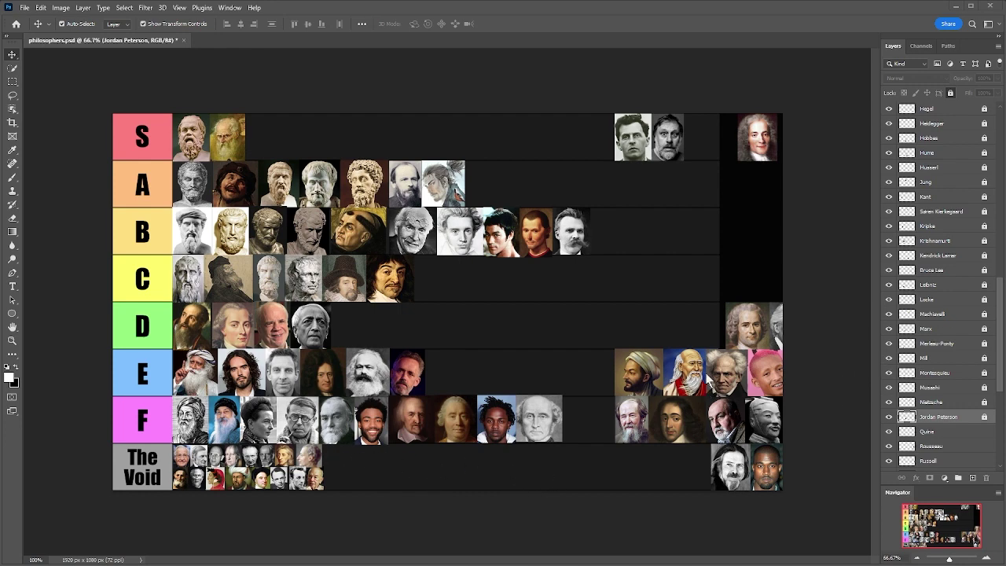
click(940, 433)
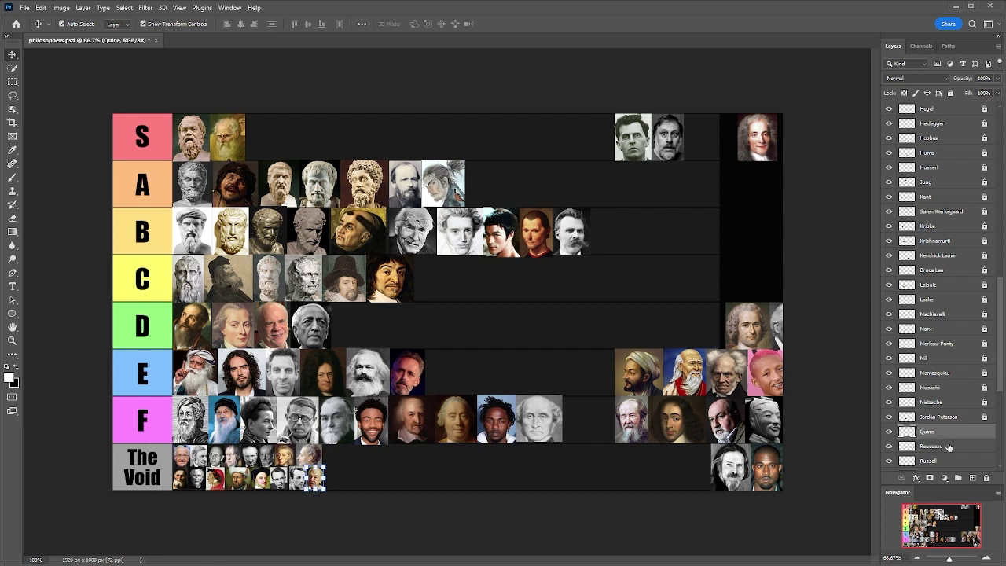
Add the reduced Rousseau portrait to The Void's lower row and the Russell portrait, scaled to 52.37%, to its upper row.
click(946, 446)
drag(751, 330, 568, 468)
drag(567, 453, 332, 454)
key(Return)
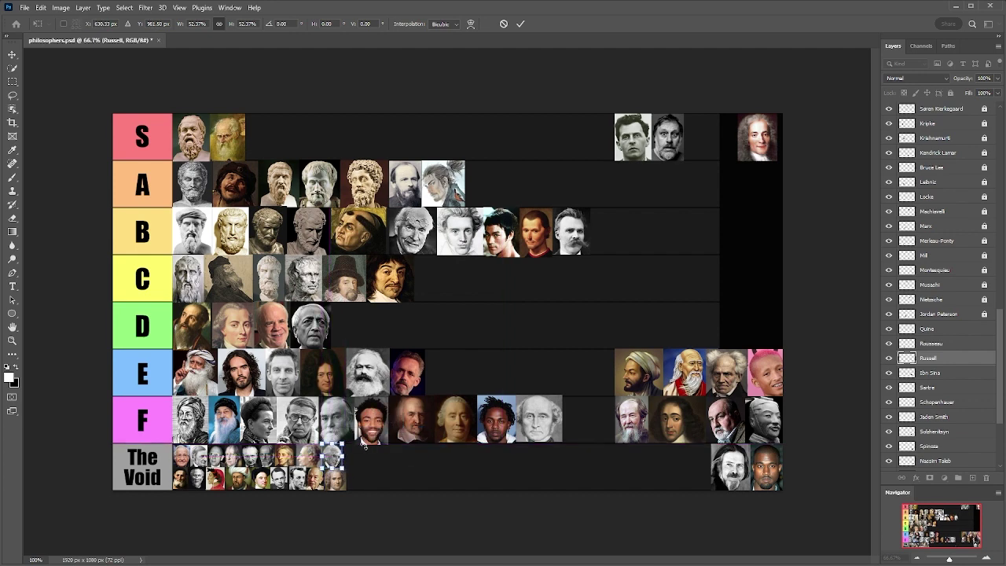
Scale the Ibn Sina portrait to 45.93% and place it at the end of The Void tier's upper row.
drag(648, 373, 643, 336)
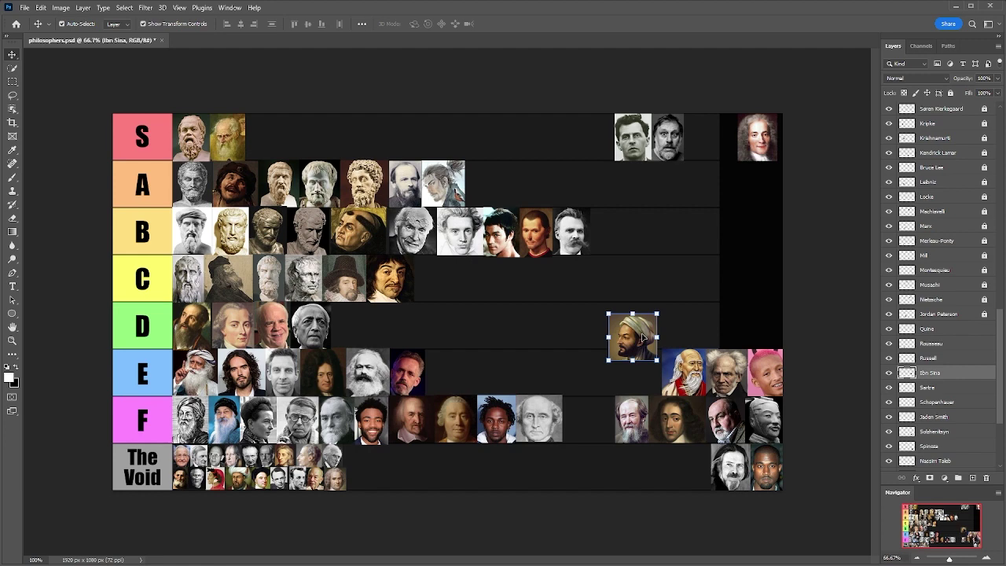
key(ctrl+t)
drag(643, 336, 610, 470)
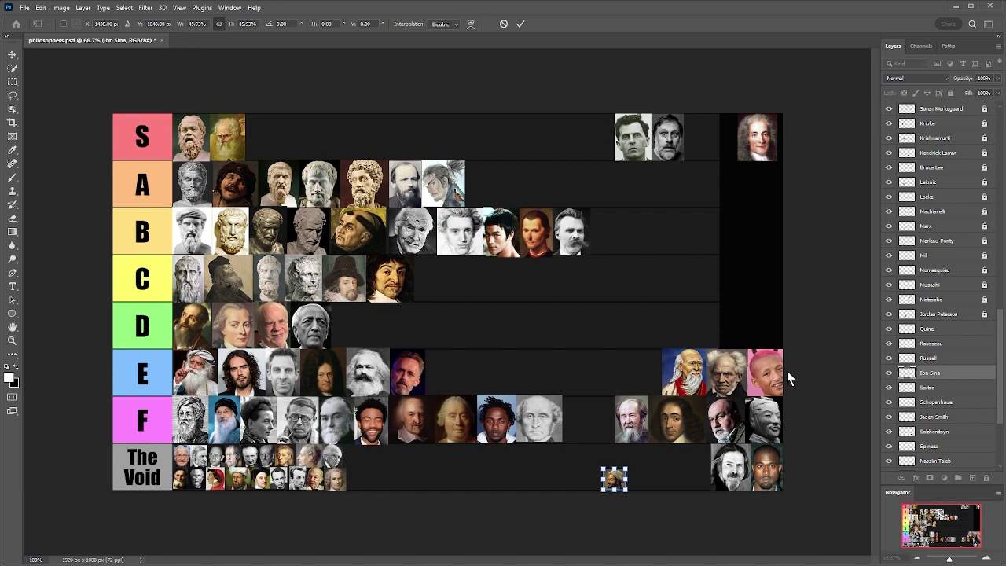
drag(618, 485, 355, 459)
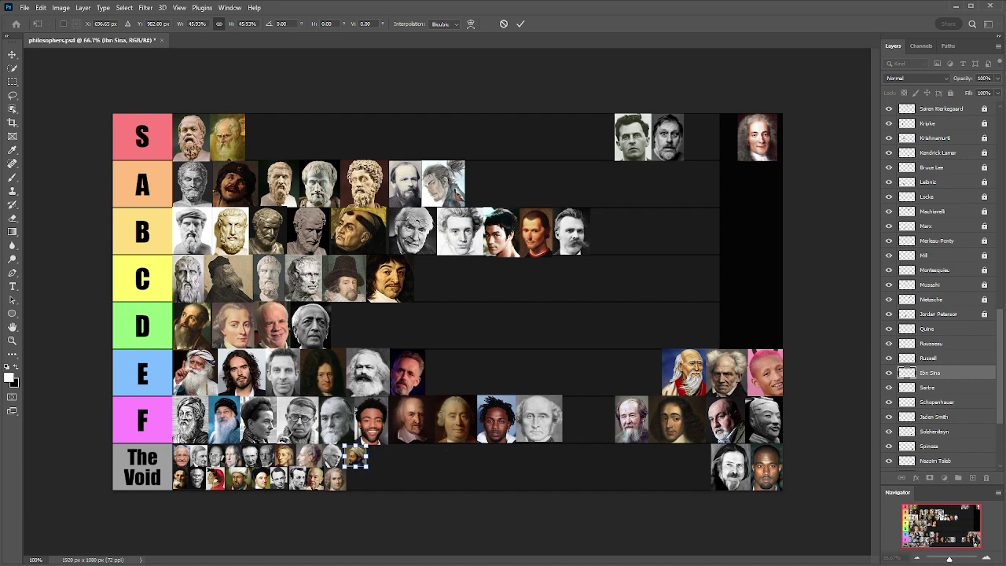
click(930, 388)
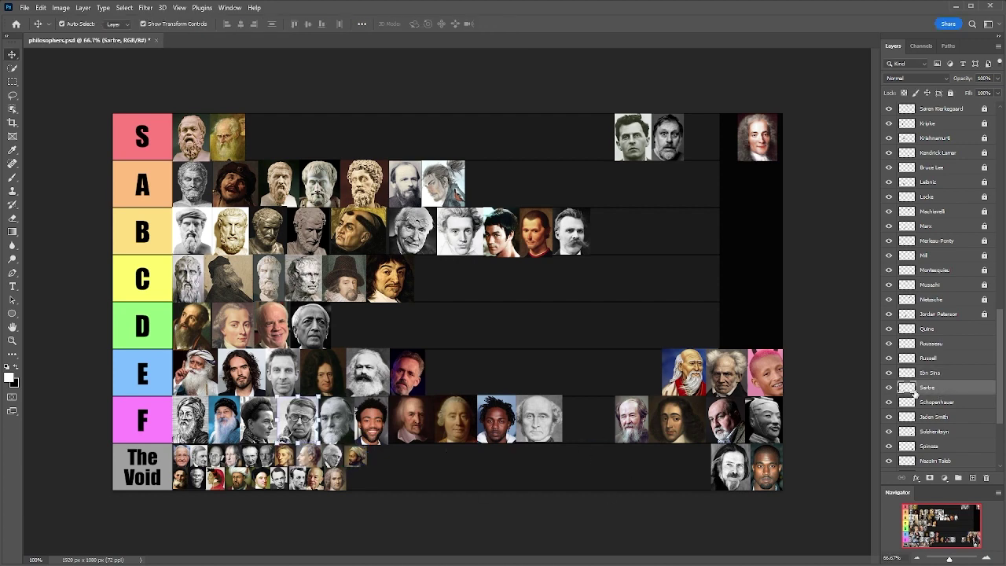
Take the Schopenhauer portrait from the unranked group and place it seventh in the C tier, beside Descartes.
drag(727, 375, 642, 364)
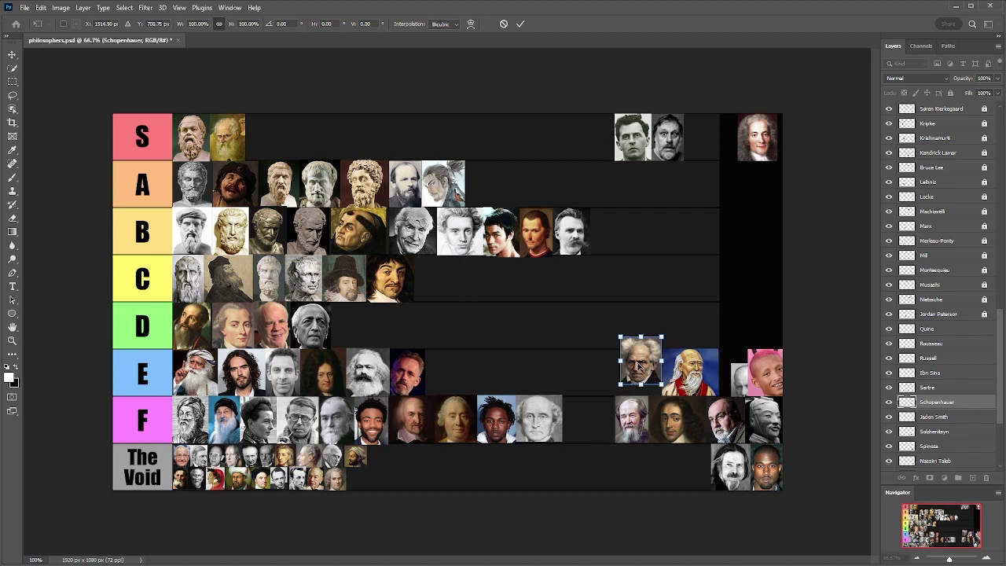
drag(639, 365, 646, 373)
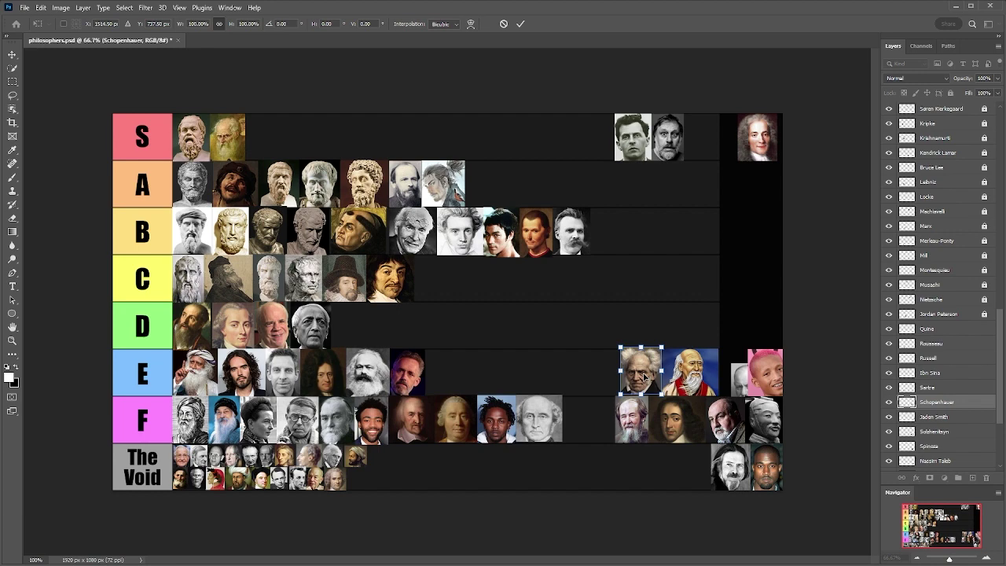
drag(641, 376, 614, 322)
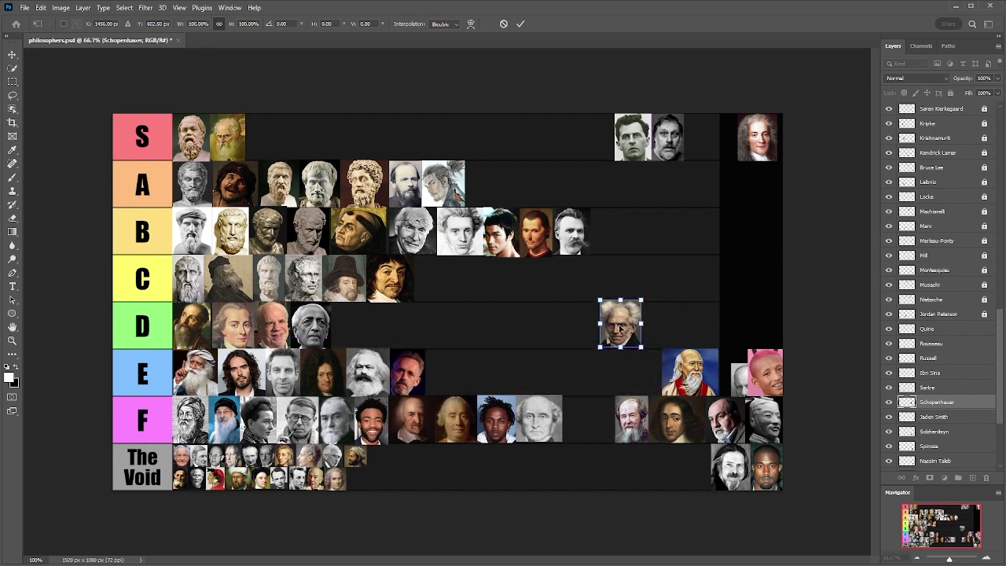
drag(621, 328, 445, 280)
key(Return)
Add a pink J tier below The Void and place the Jaden Smith portrait first in it.
drag(764, 373, 630, 358)
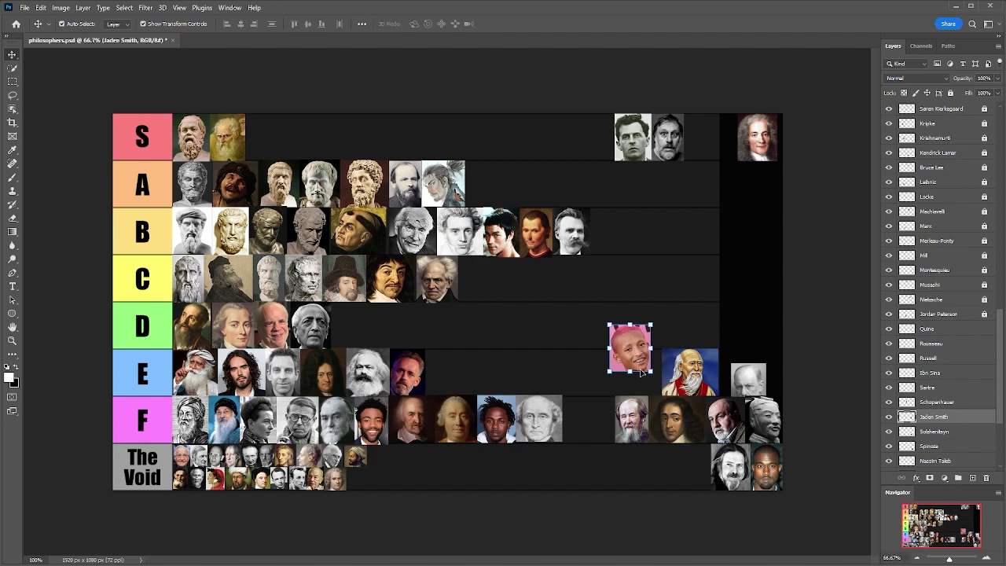
drag(637, 347, 648, 338)
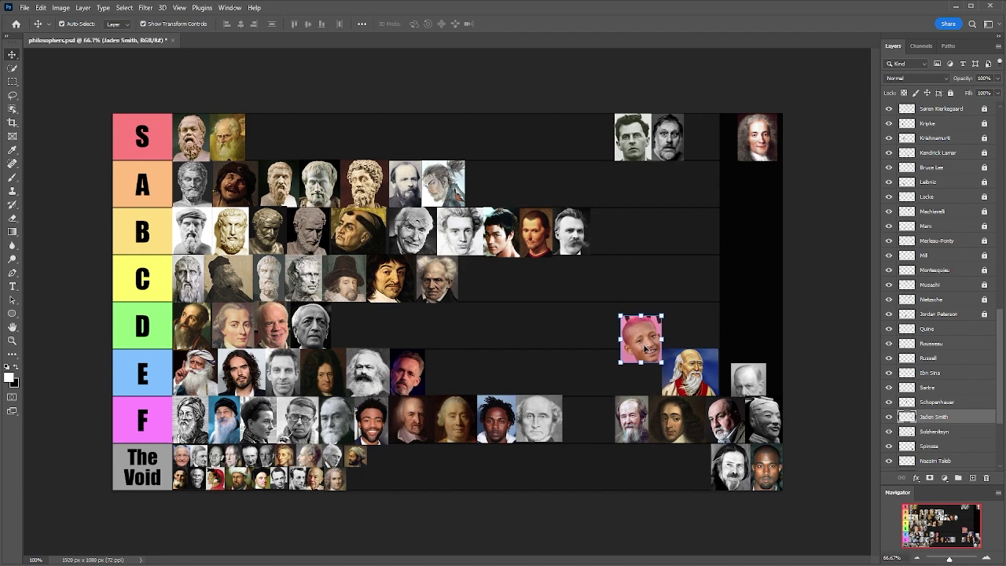
drag(644, 348, 635, 416)
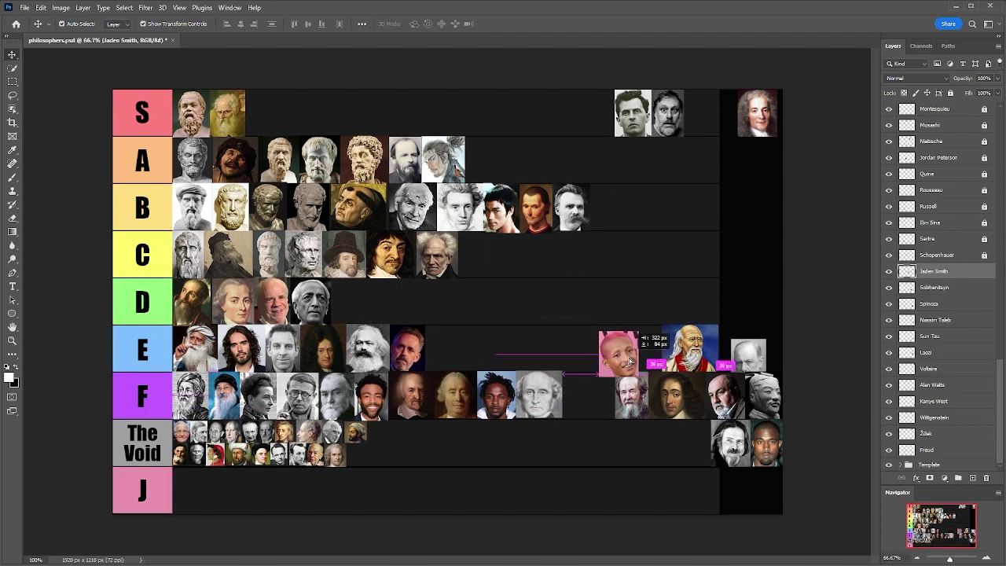
drag(618, 350, 421, 437)
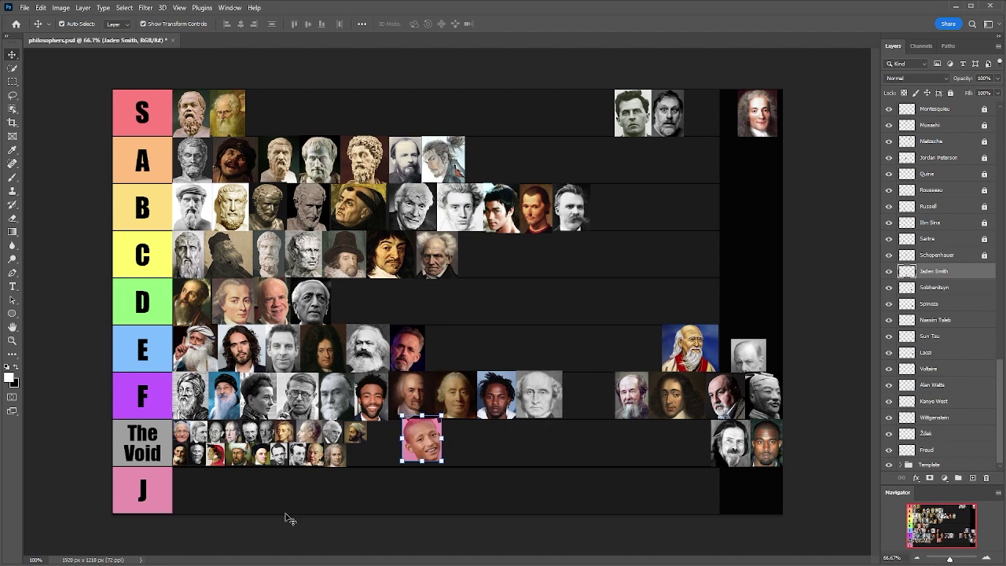
drag(419, 446, 197, 495)
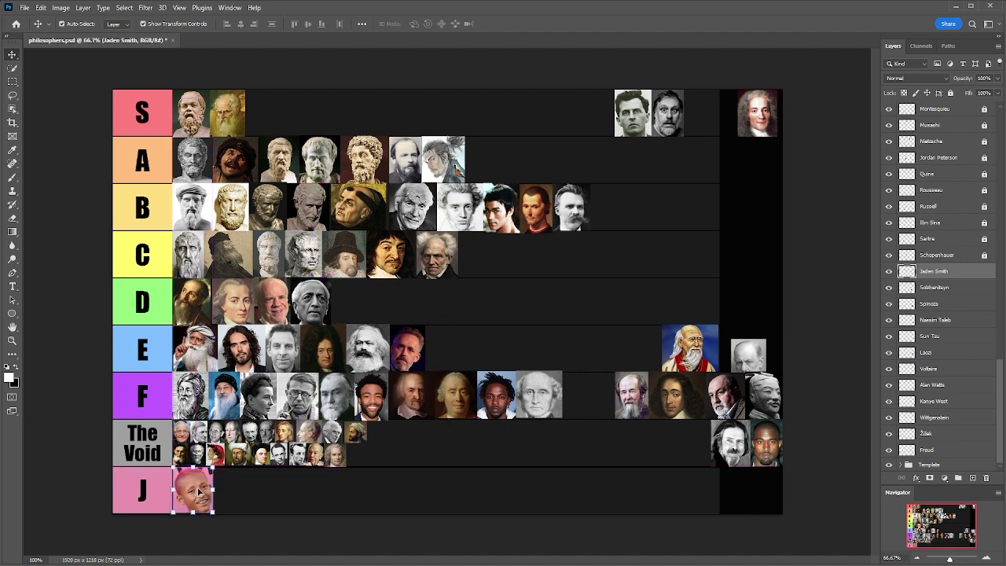
Take the Solzhenitsyn portrait from the unranked group and place it at the end of the B tier, beside Nietzsche.
drag(632, 396, 622, 314)
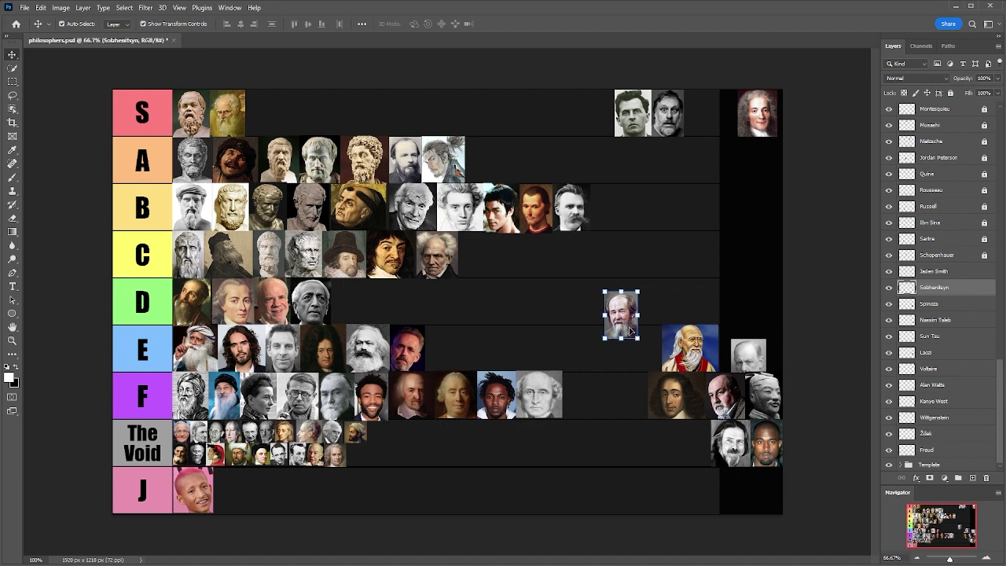
drag(629, 331, 630, 318)
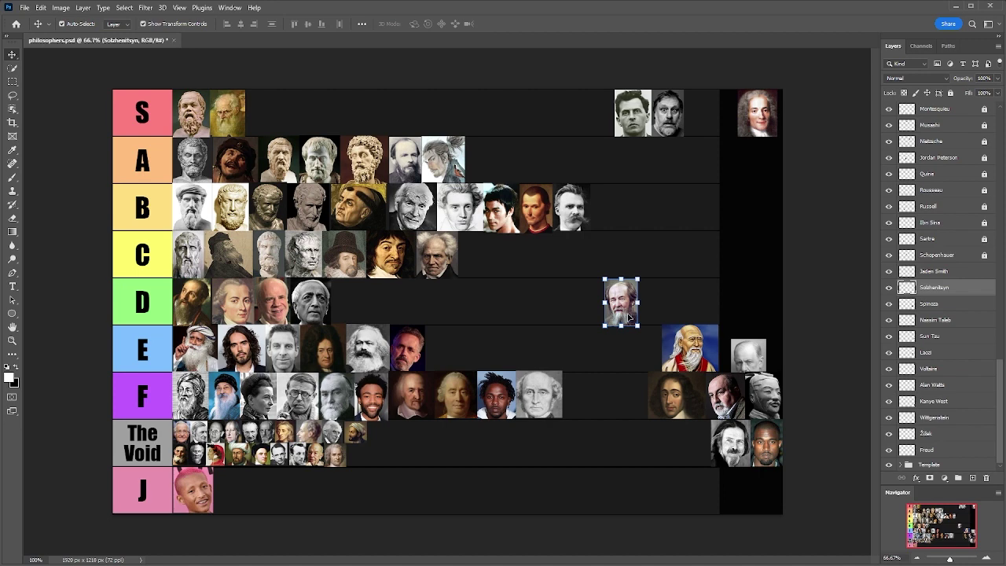
drag(628, 317, 566, 293)
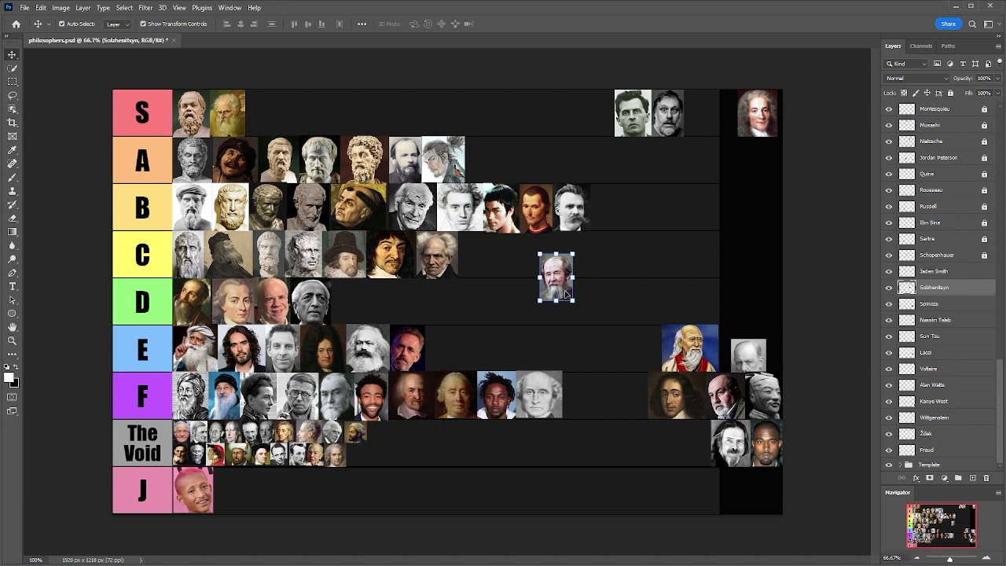
drag(566, 293, 573, 307)
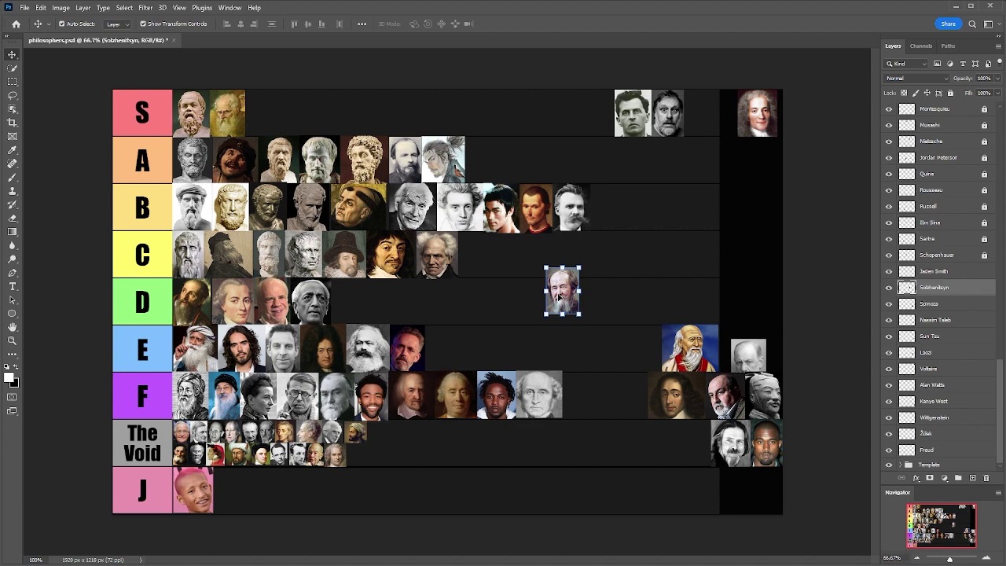
drag(558, 296, 602, 212)
Take the Spinoza portrait from the unranked group and place it fifth in the D tier, beside Krishnamurti.
drag(675, 395, 587, 301)
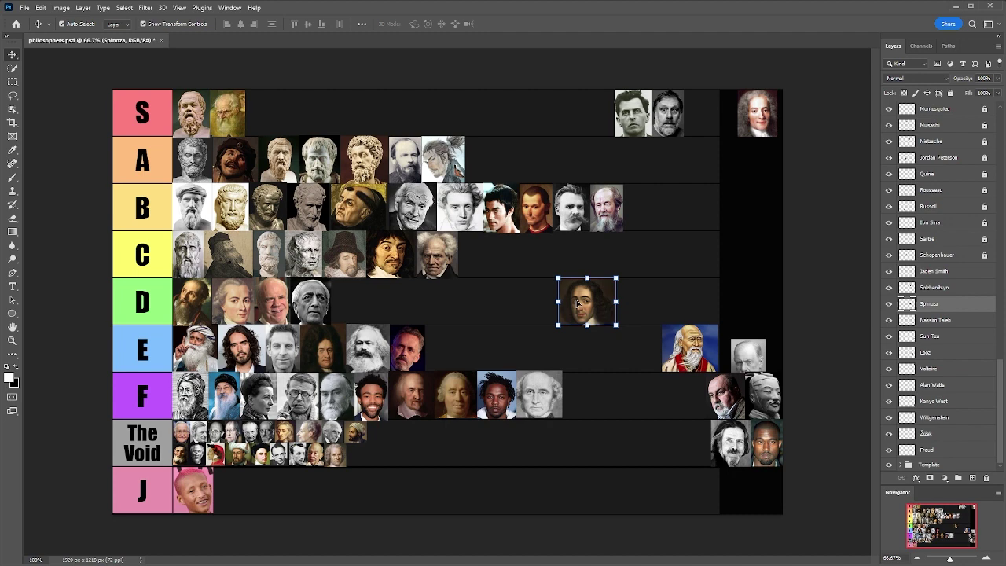
drag(591, 312, 605, 346)
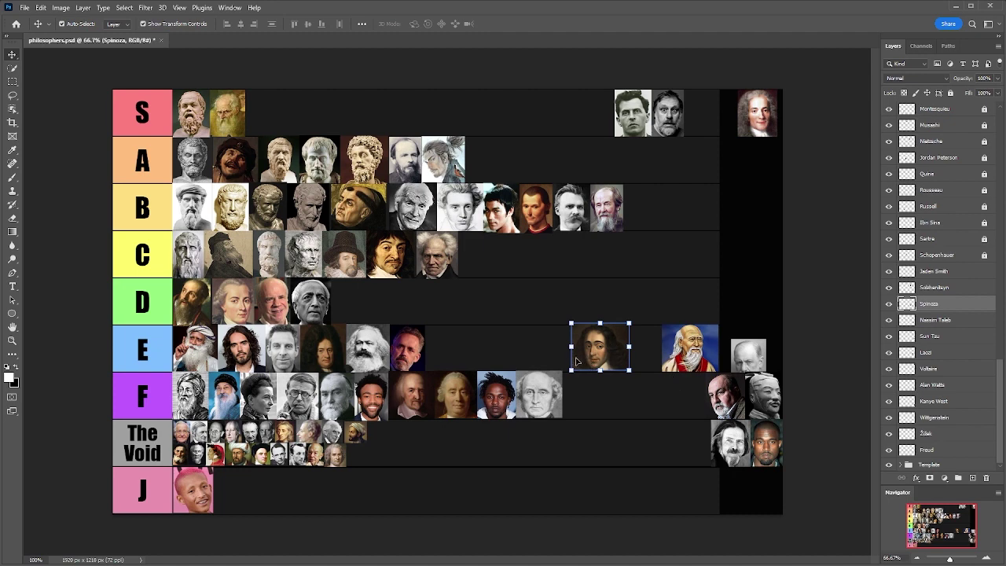
drag(590, 354, 361, 308)
Place the reduced Nassim Taleb portrait at the end of The Void's lower row and pull Sun Tzu out of the unranked group.
drag(726, 396, 366, 461)
drag(762, 402, 619, 333)
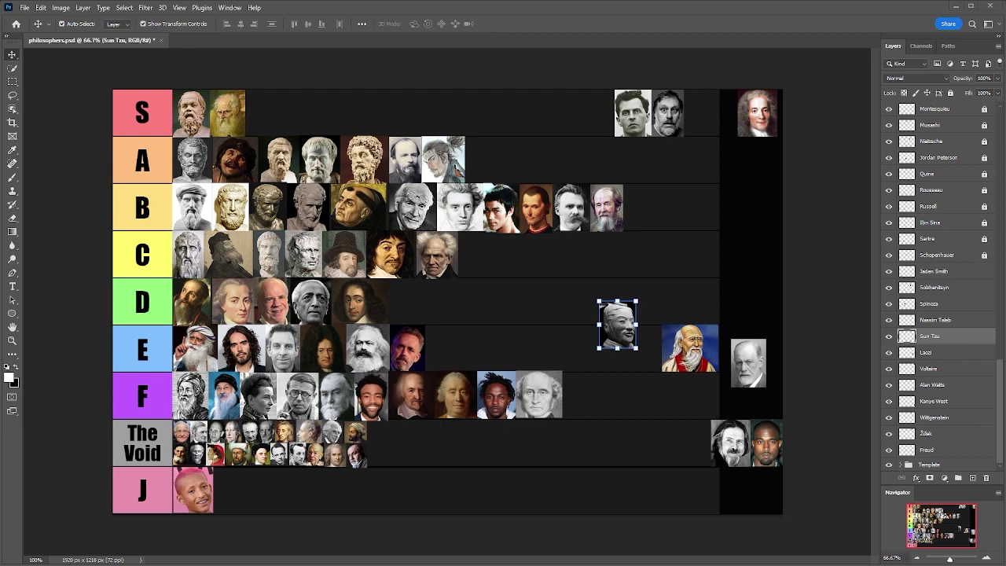
Switch to the YouTube window, lower the volume of the "Meet the Soldier" video, watch it and close the window.
key(alt+Tab)
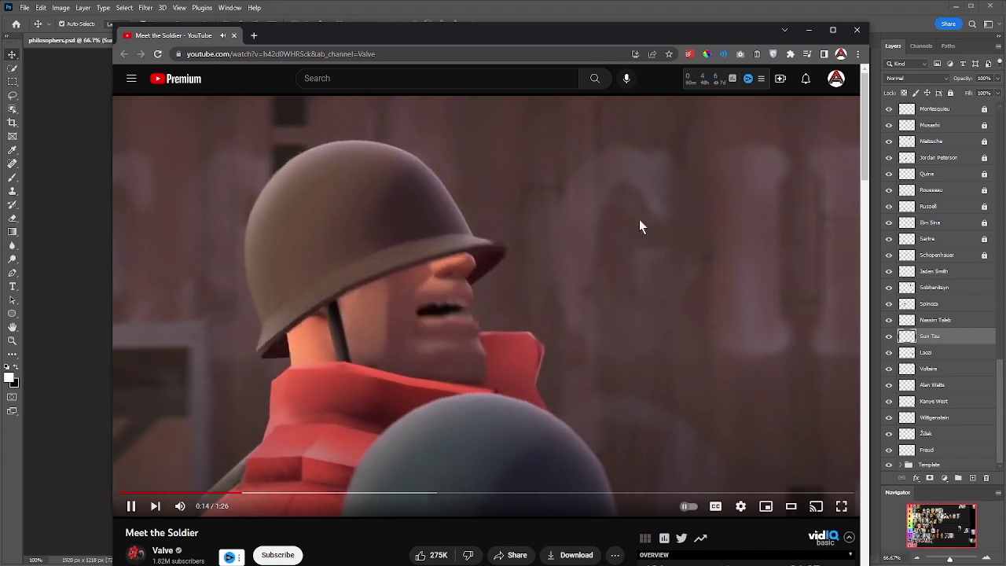
click(204, 507)
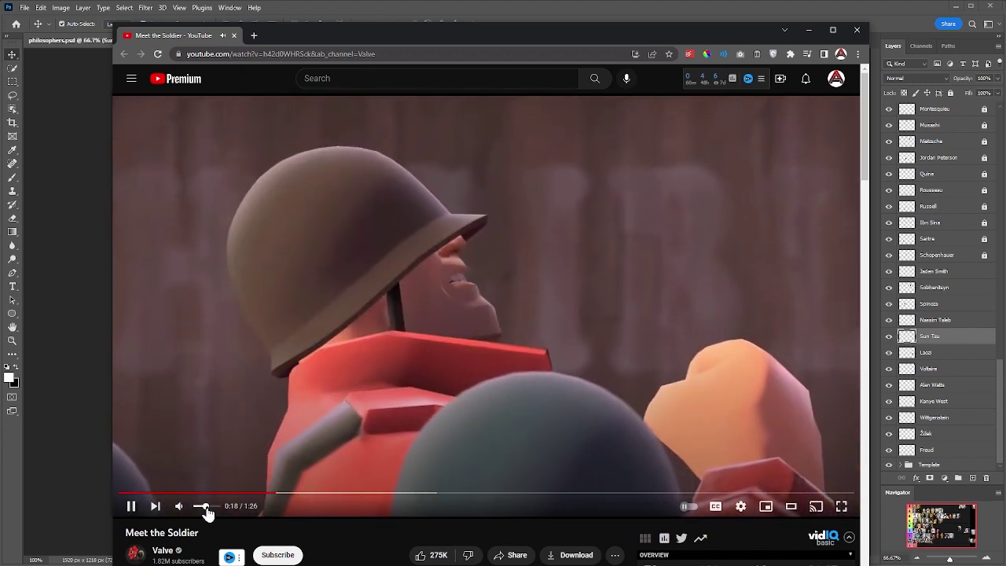
click(207, 508)
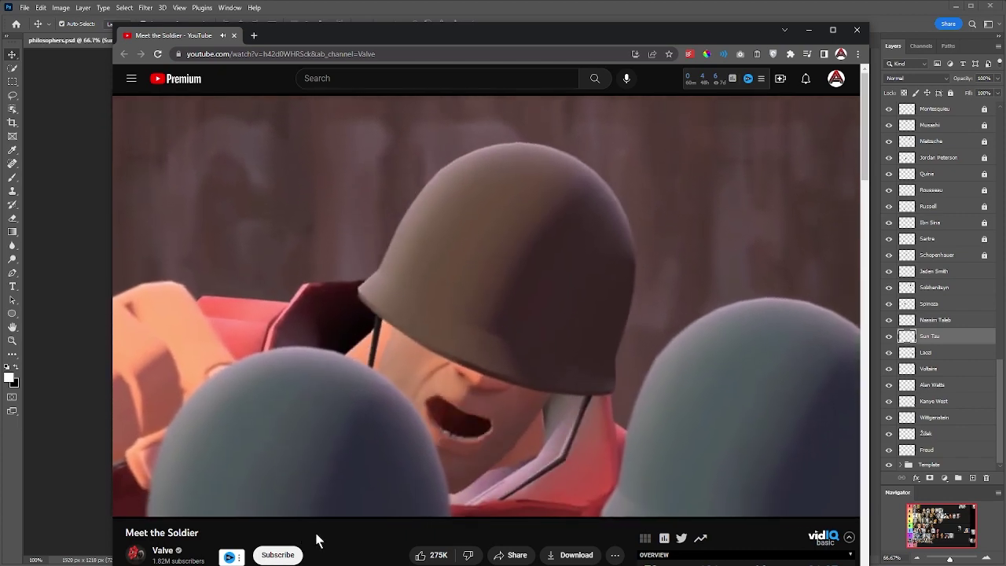
drag(568, 49, 571, 34)
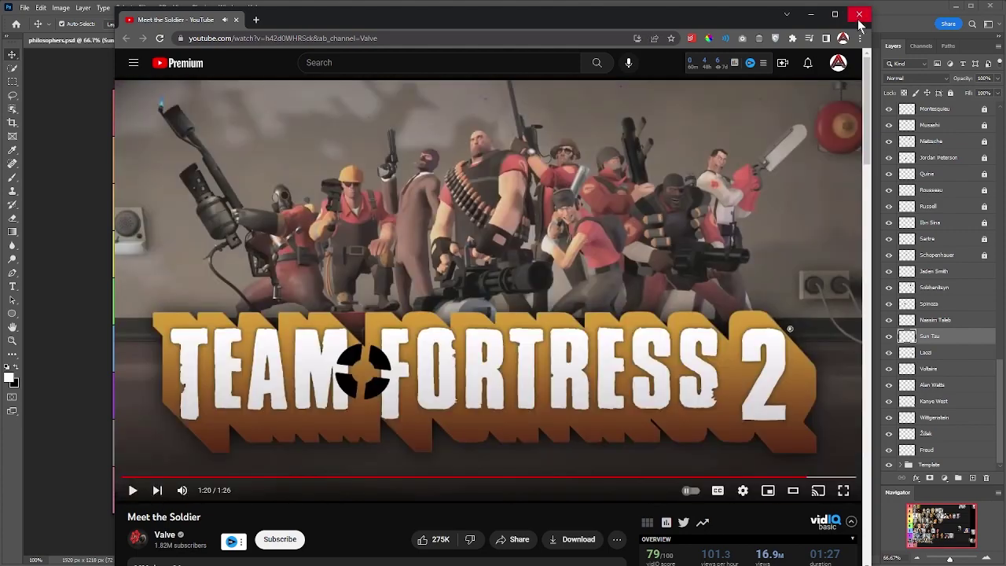
click(859, 15)
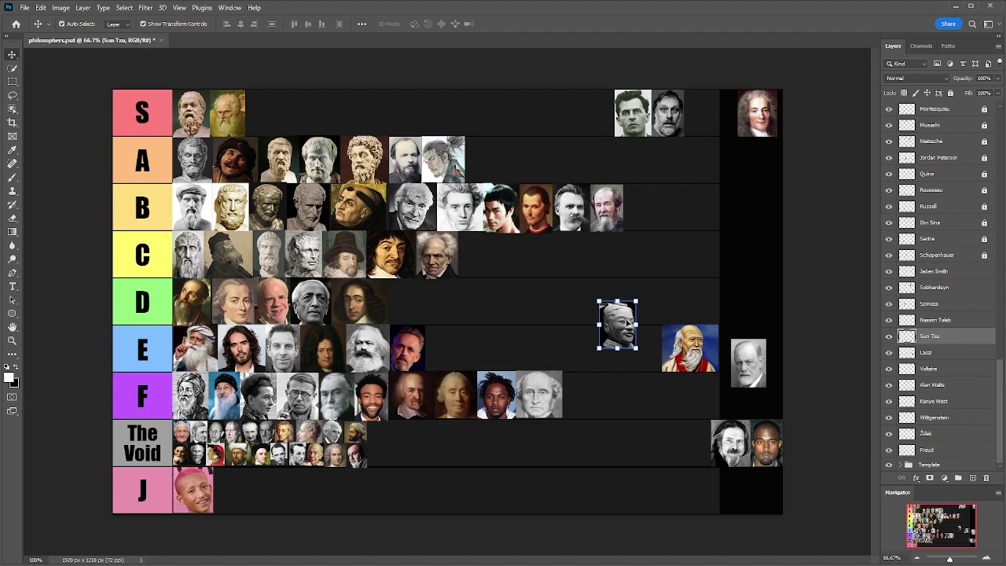
Place the Sun Tzu portrait sixth in the D tier, beside Spinoza, and scale it to 94.85%.
drag(627, 322, 597, 305)
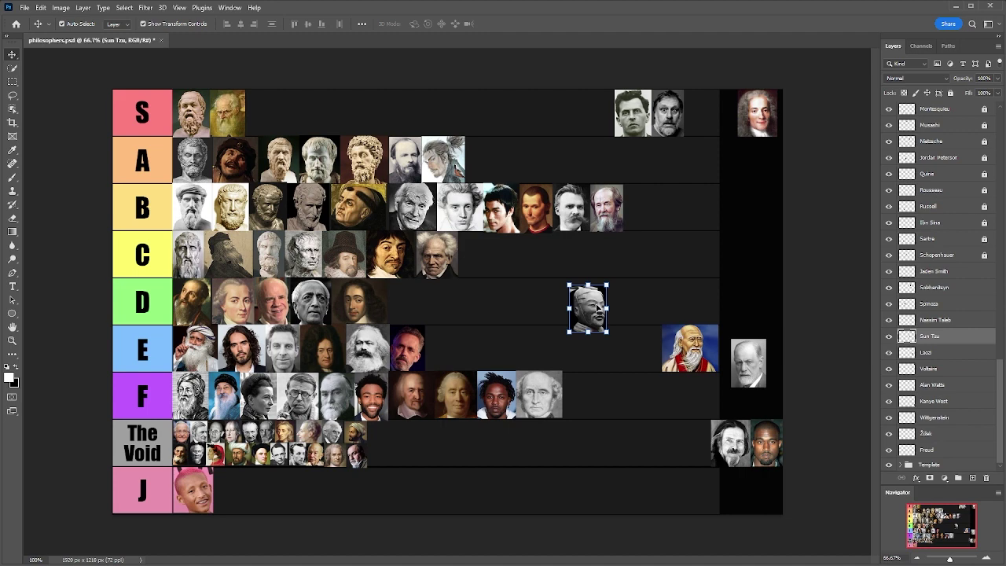
drag(597, 306, 412, 301)
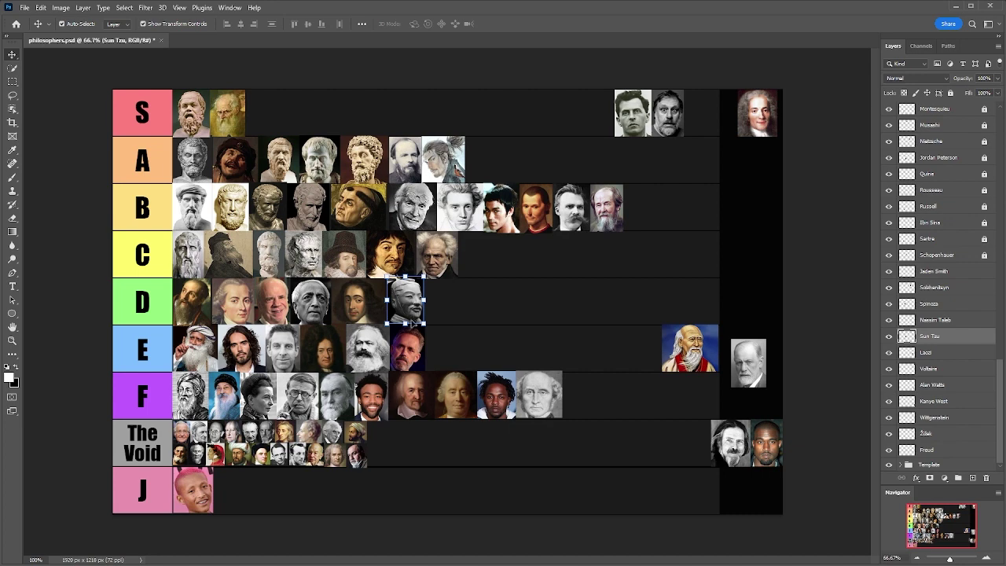
key(ctrl+t)
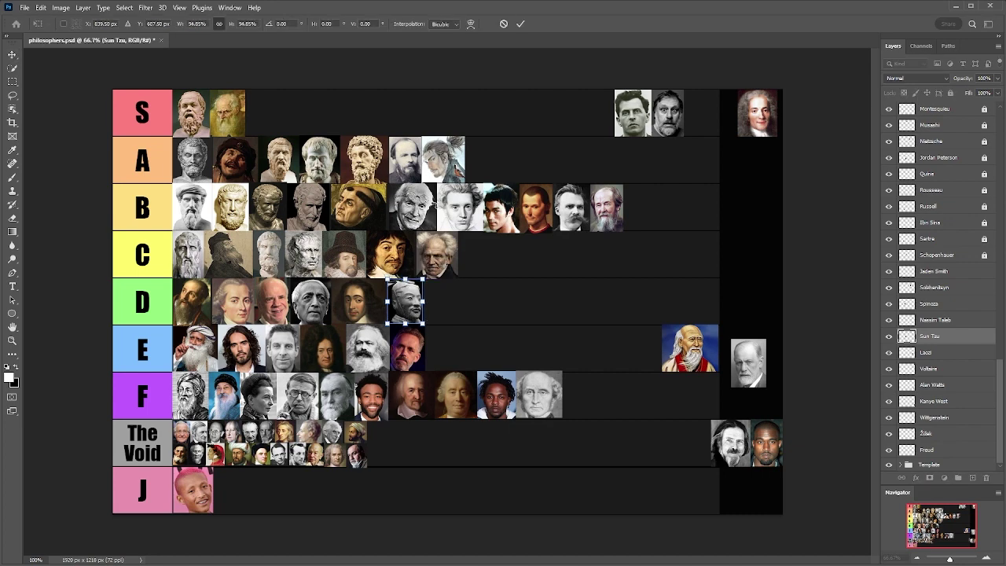
Pull the Laozi portrait out of the unranked group and delete its layer.
drag(692, 363, 634, 343)
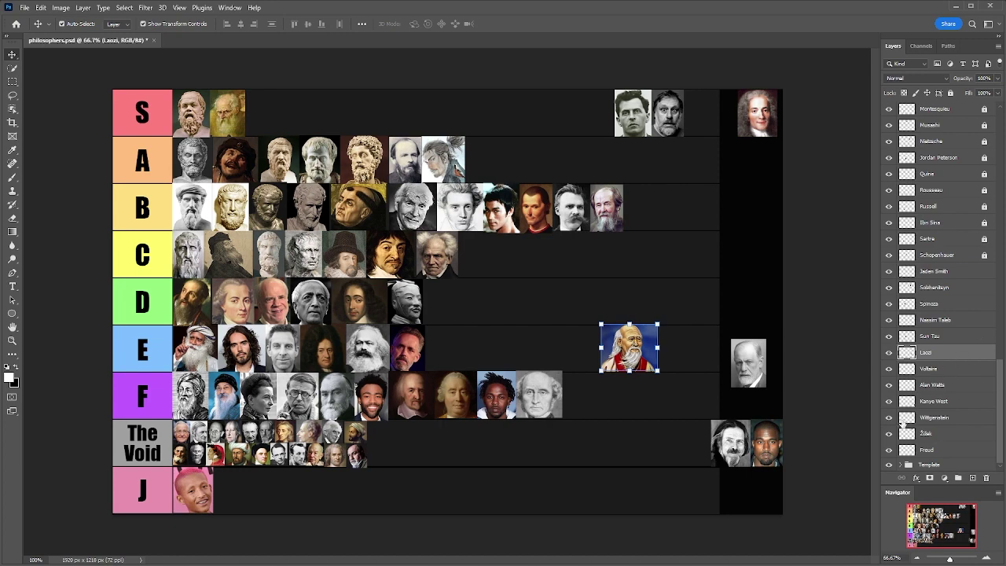
click(987, 479)
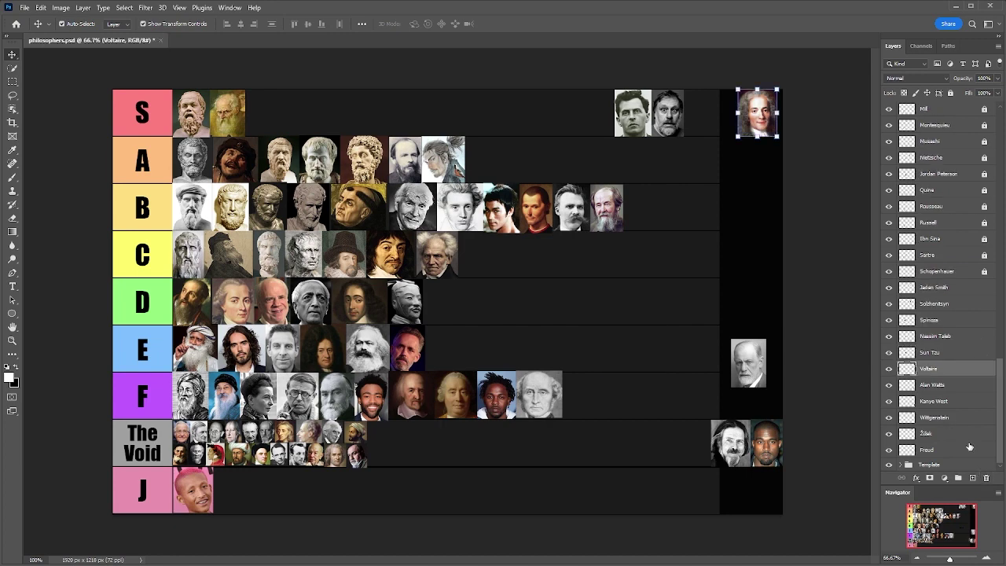
Pull out the Voltaire portrait and add a small Camus portrait from image 120409_r22060_g2048 to the unranked column.
drag(757, 112, 624, 335)
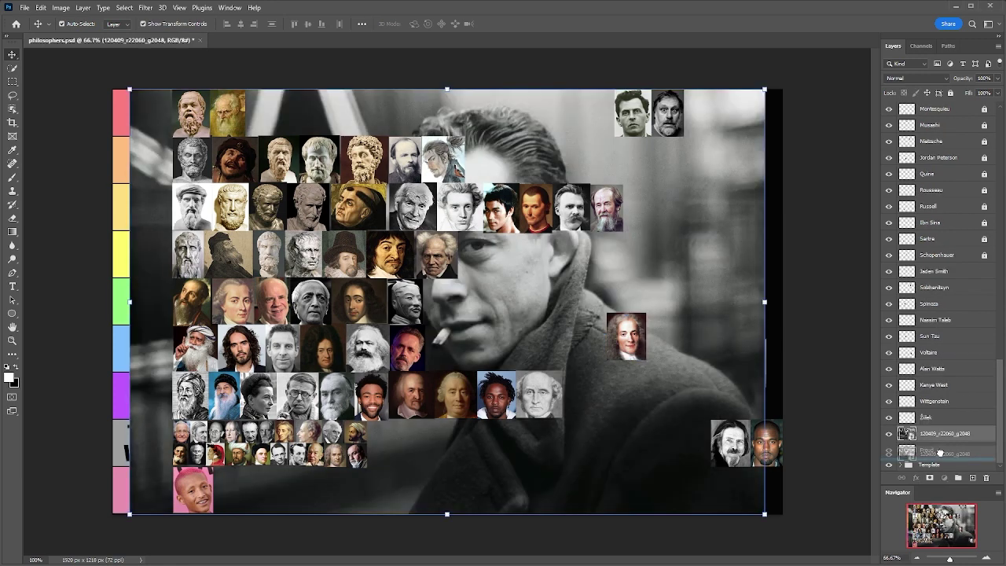
key(Return)
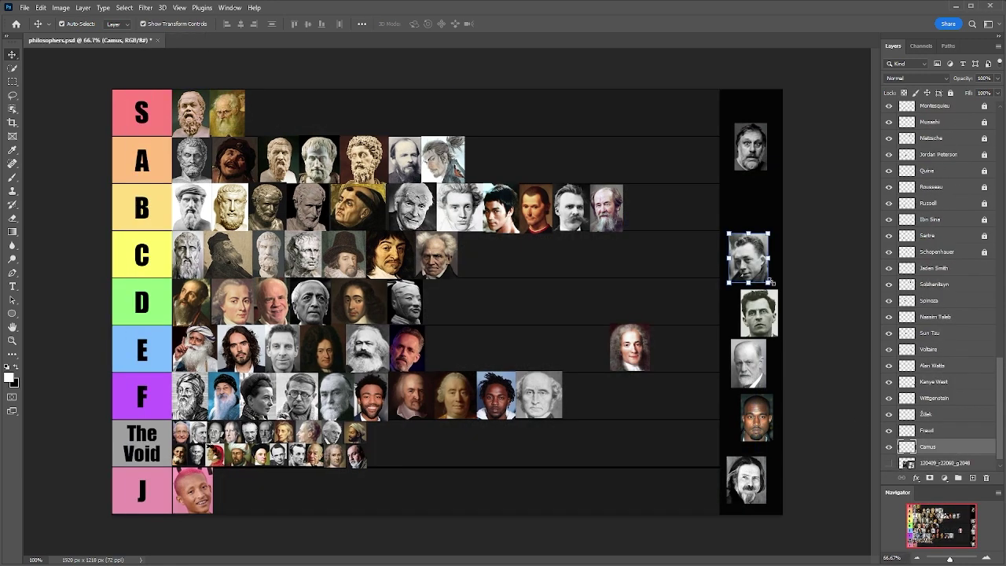
Reduce the Voltaire portrait and place it at the end of The Void tier's lower row, beside Nassim Taleb.
click(629, 358)
drag(628, 358, 627, 346)
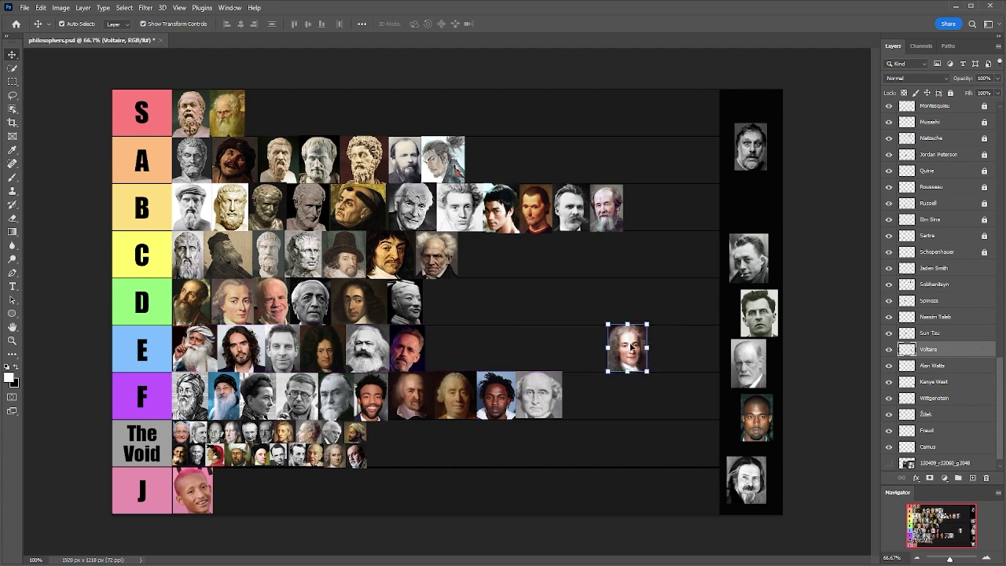
drag(633, 348, 385, 449)
key(Return)
Place the Alan Watts portrait eighth and the Kanye West portrait ninth in the C tier, following Schopenhauer.
click(753, 470)
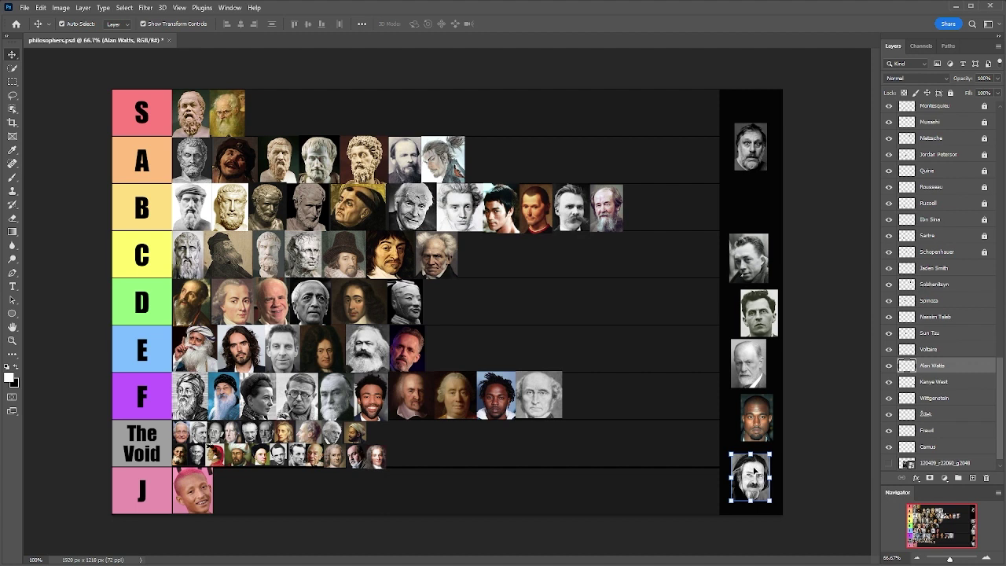
drag(758, 490, 470, 269)
click(753, 412)
drag(753, 412, 664, 306)
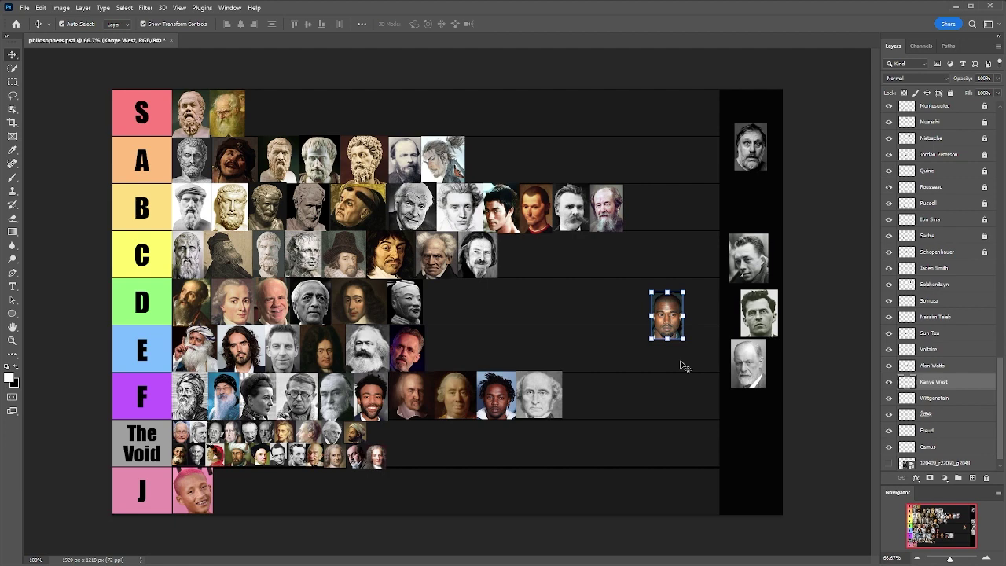
click(474, 351)
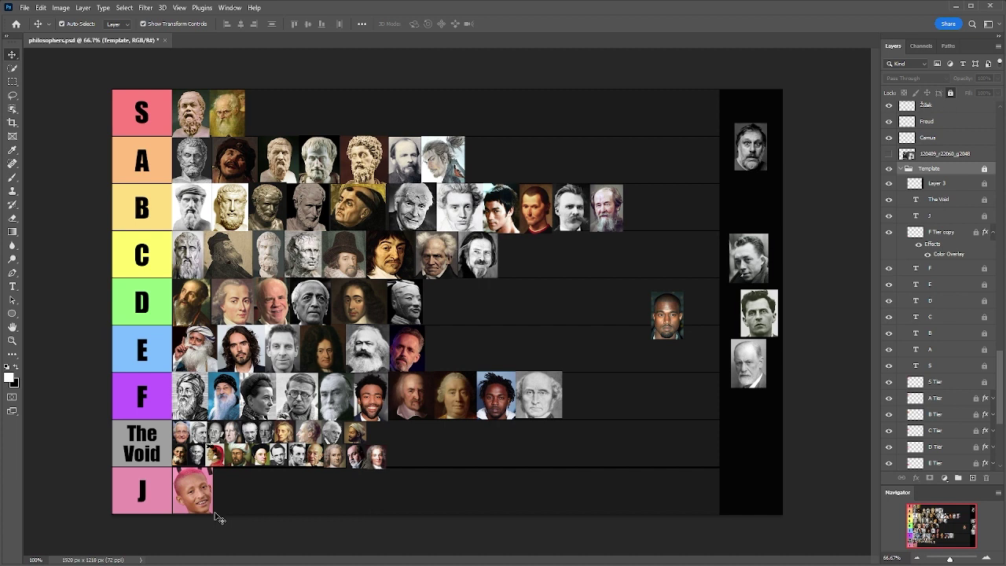
click(665, 323)
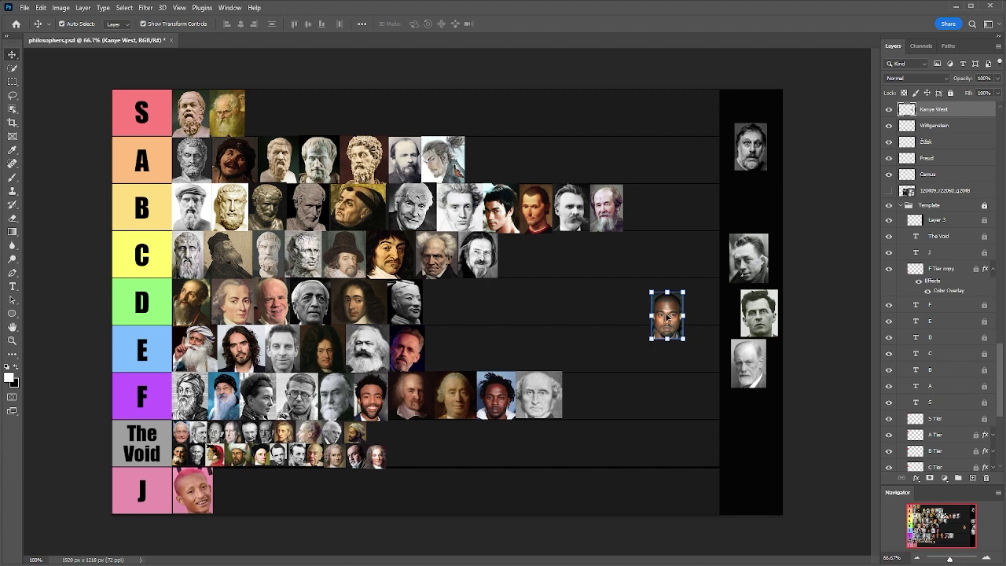
drag(666, 316, 514, 257)
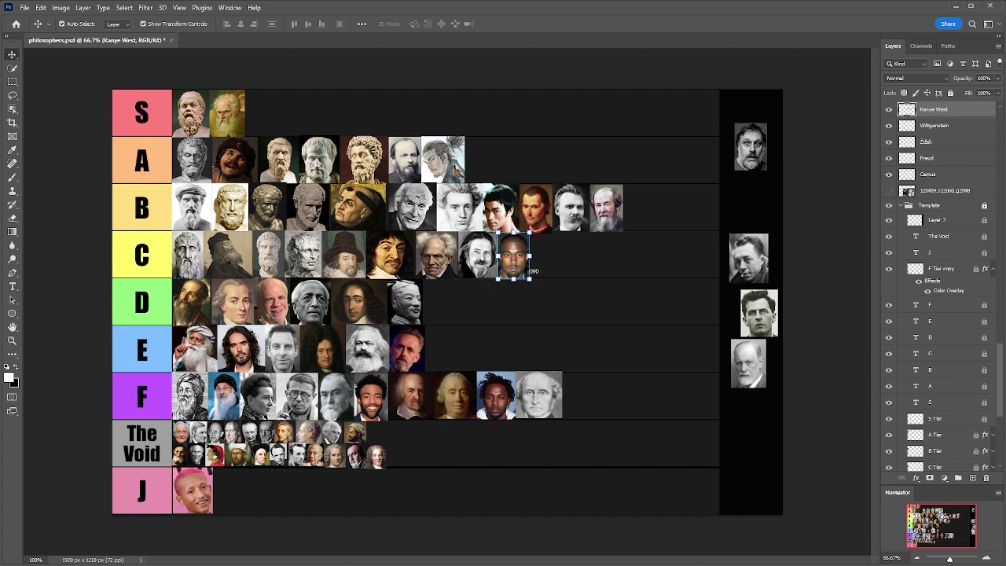
Take the Wittgenstein portrait from the unranked column and place it at the end of the F tier, beside Mill.
click(756, 318)
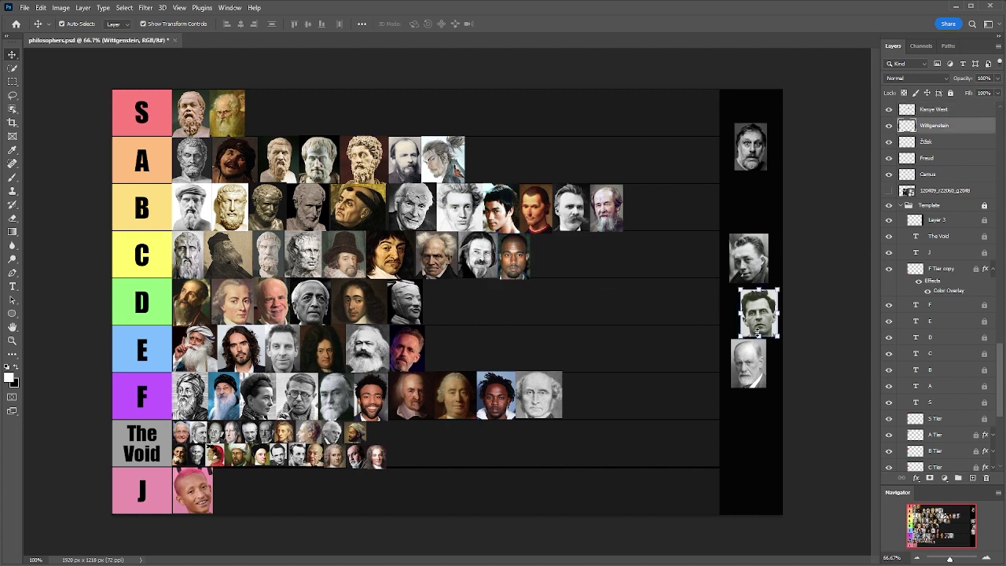
drag(755, 315, 685, 342)
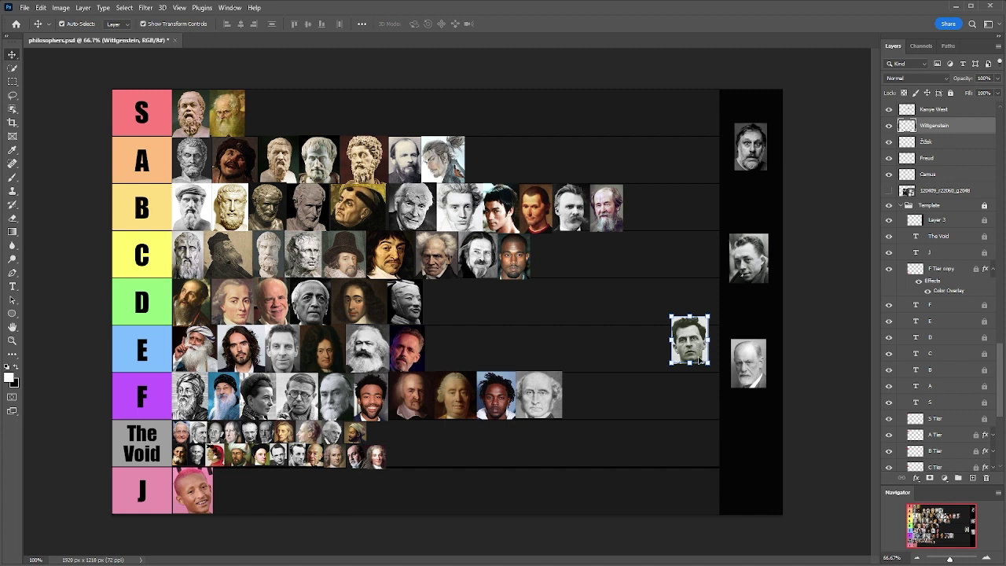
drag(700, 359, 590, 415)
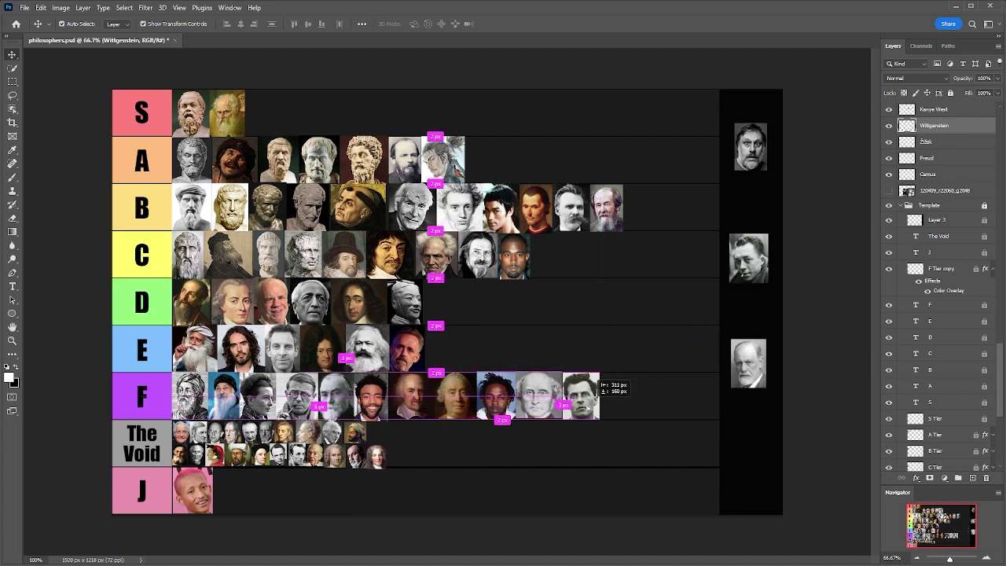
Move the Žižek portrait from the unranked column to the end of the D tier, beside Sun Tzu.
drag(754, 147, 663, 334)
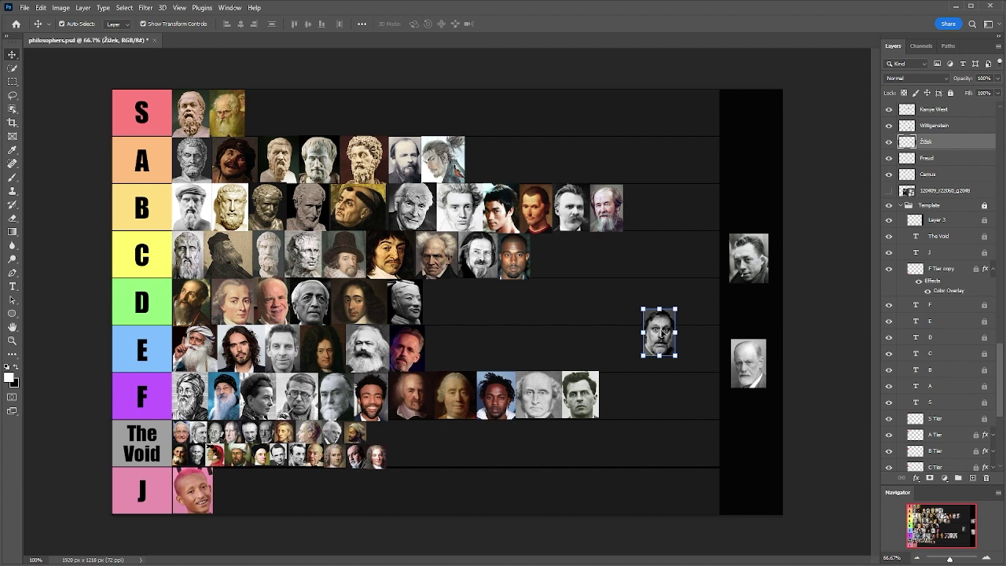
drag(663, 333, 550, 346)
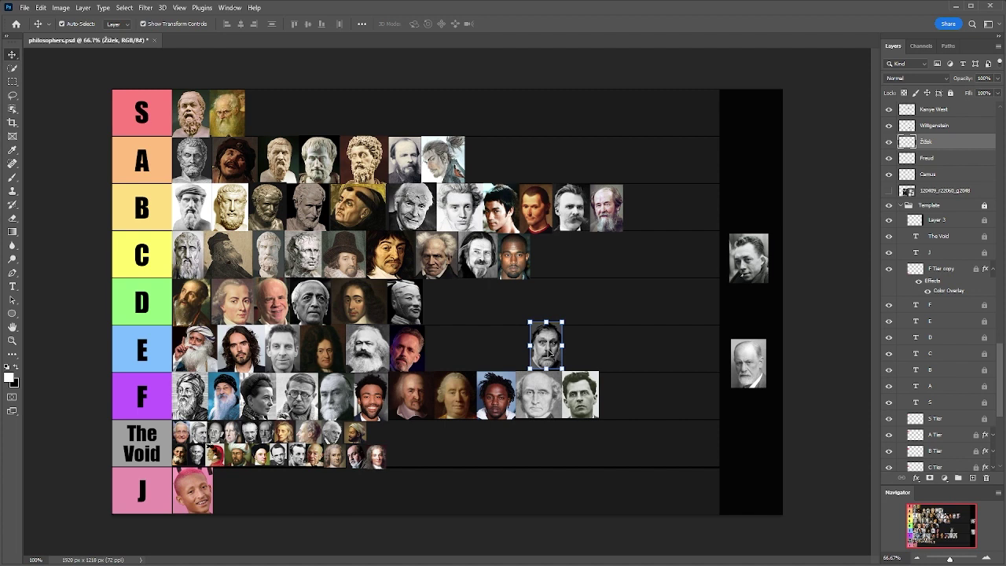
click(548, 352)
drag(548, 352, 441, 307)
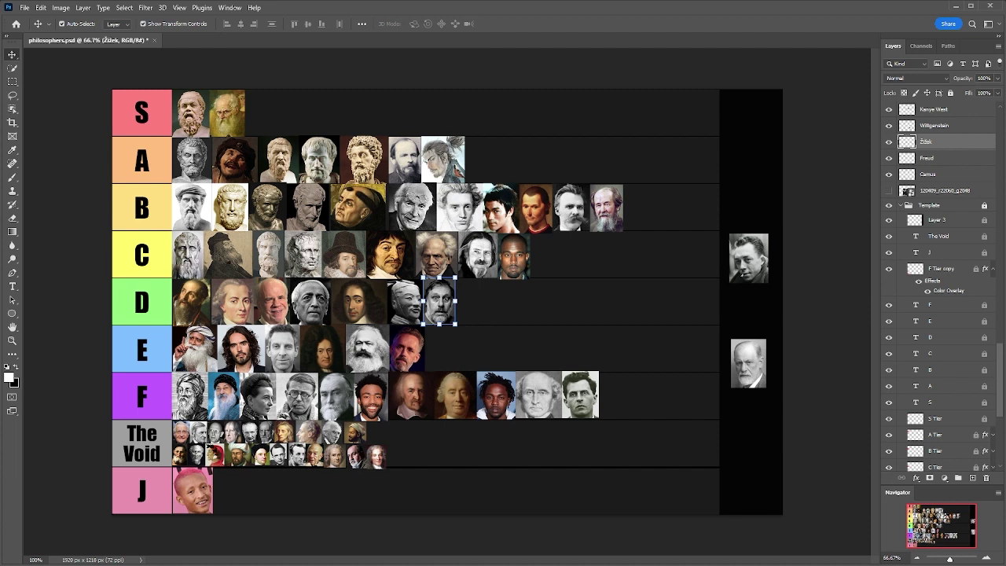
Pull the Freud portrait out of the unranked column into the empty area at the far end of the D tier.
drag(750, 364, 690, 339)
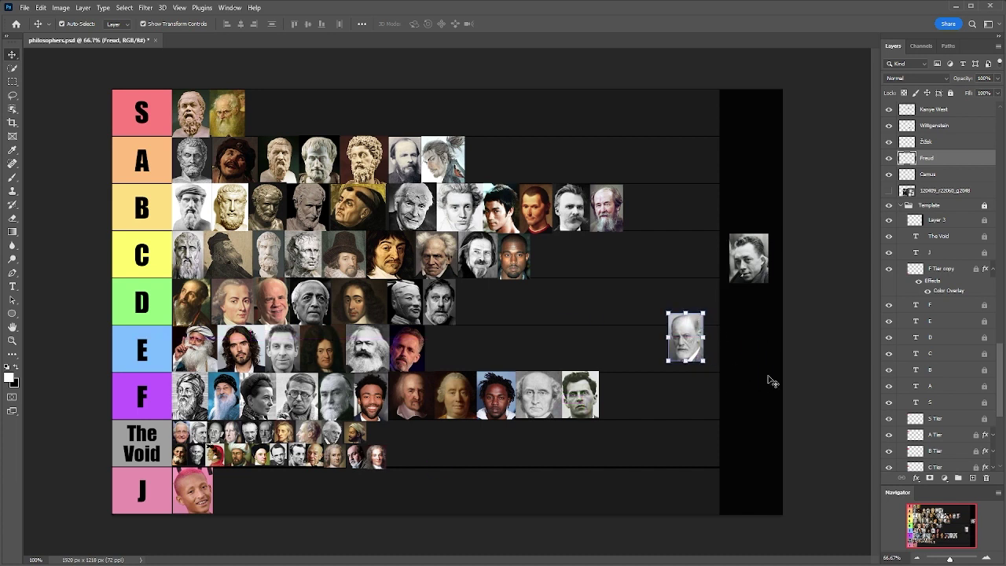
drag(745, 385, 725, 352)
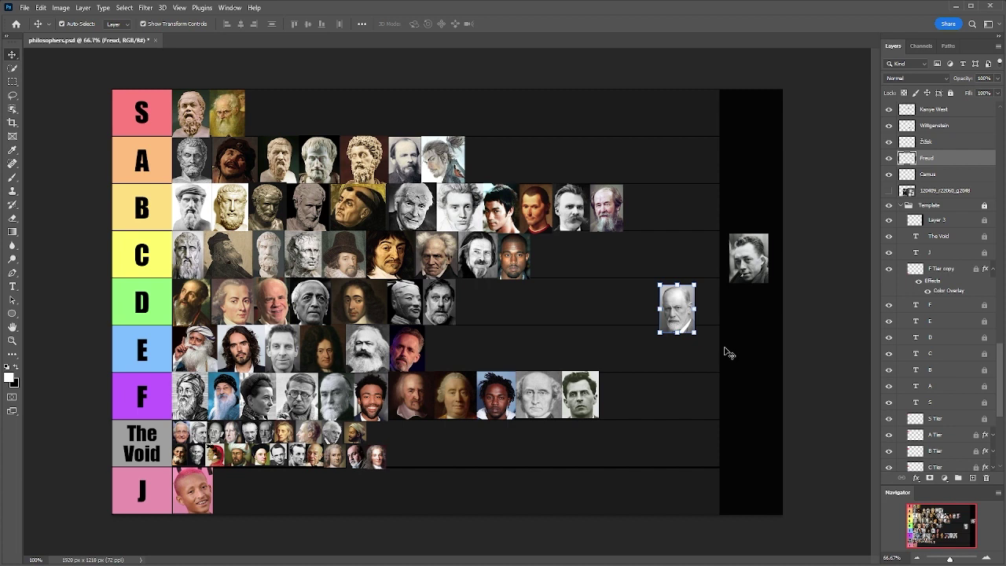
drag(683, 327, 684, 334)
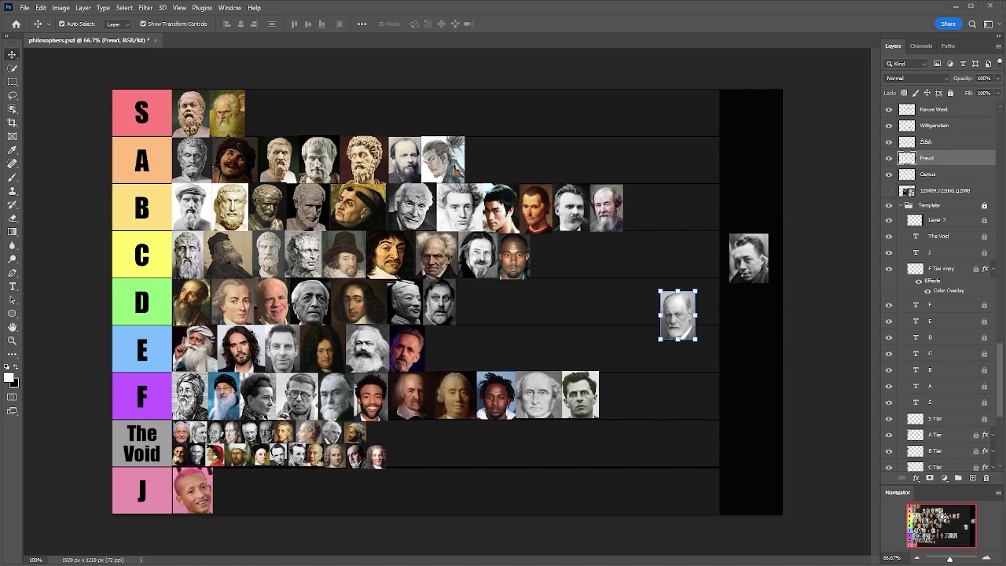
Switch to the browser to show the YouTube video How to Be Correct About Everything All the Time, and return to Photoshop.
key(alt+Tab)
drag(251, 467, 411, 466)
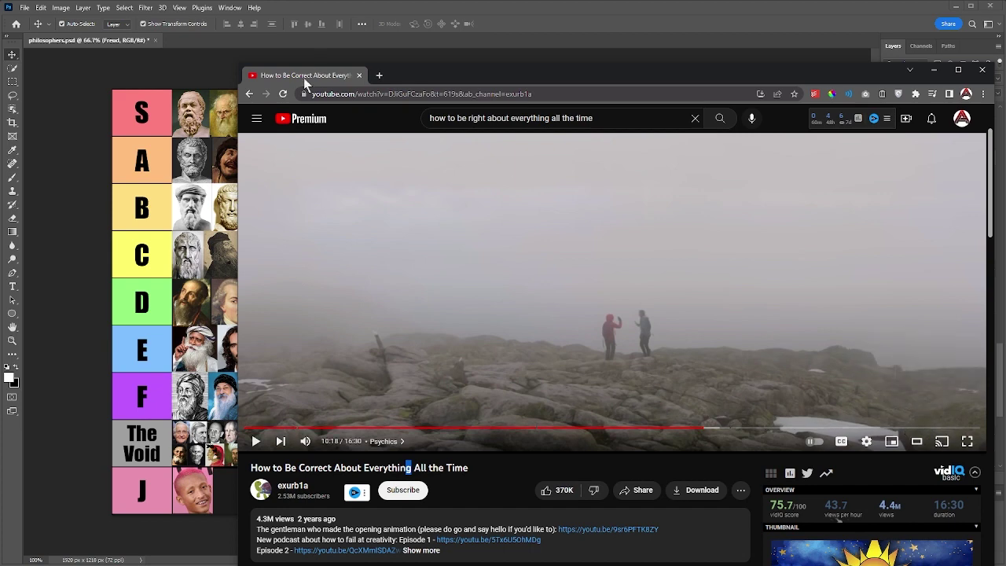
click(315, 22)
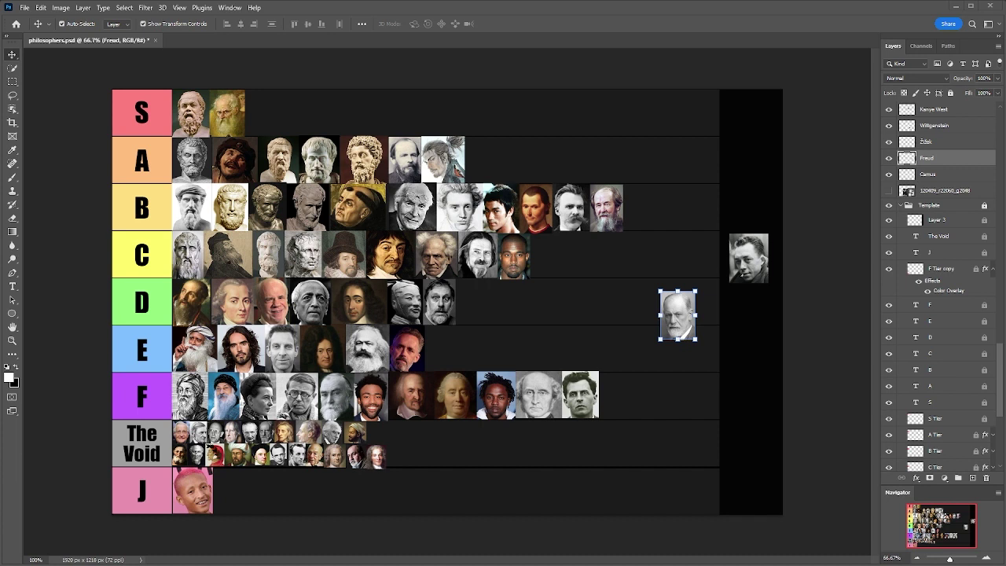
Place the Freud portrait at the end of the C tier, beside Kanye West, and fit it to the row.
click(141, 207)
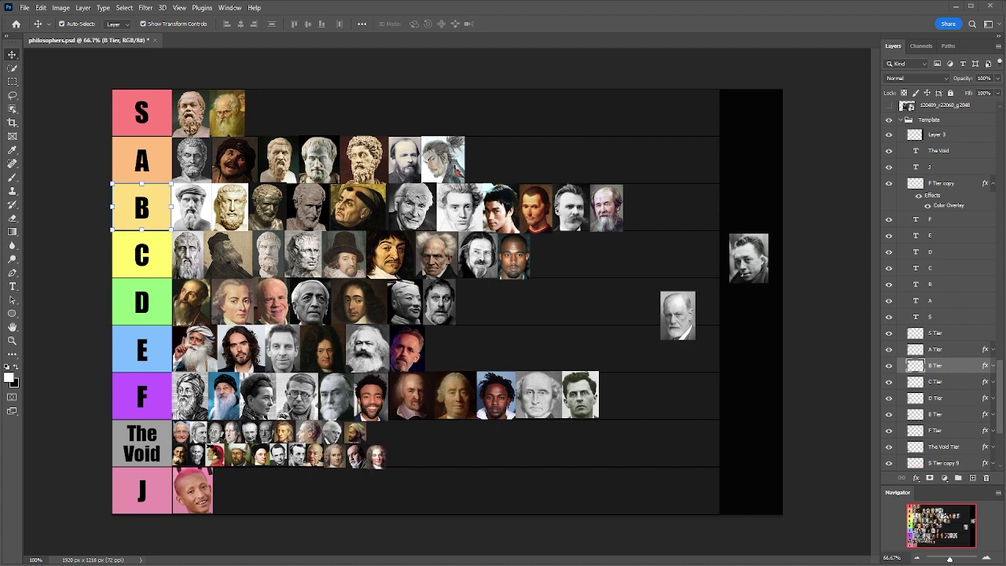
click(677, 314)
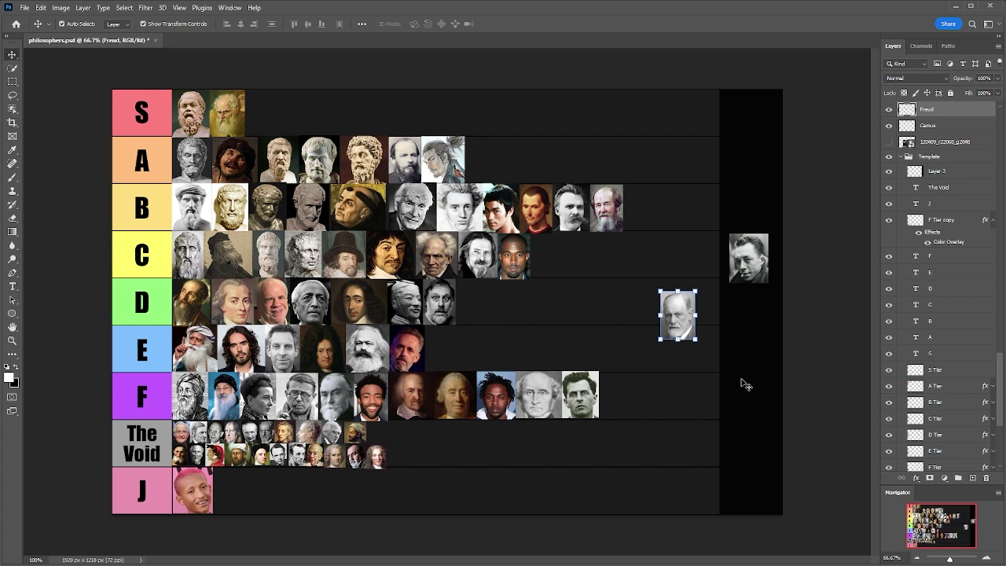
drag(678, 319, 665, 234)
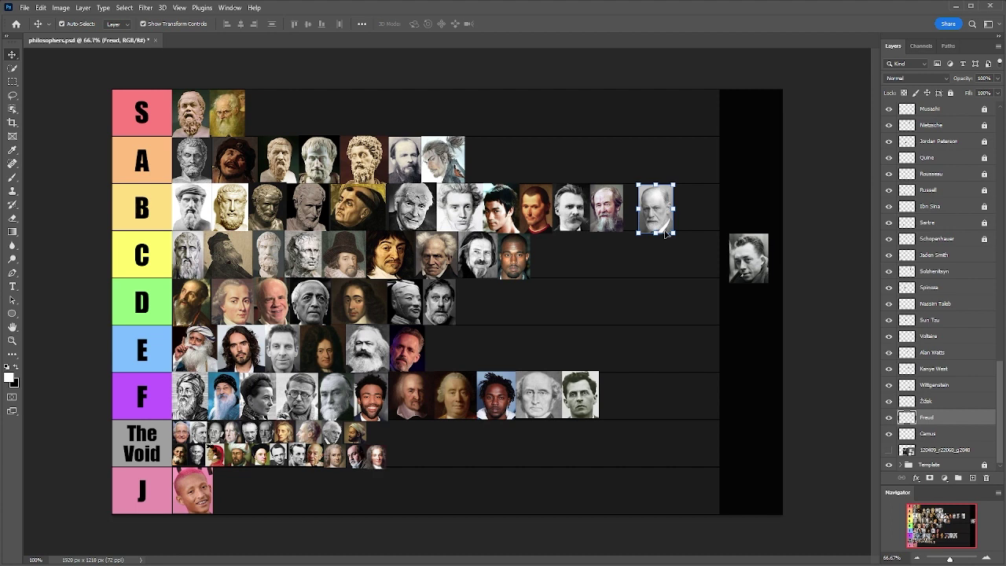
key(ctrl+h)
drag(663, 218, 665, 227)
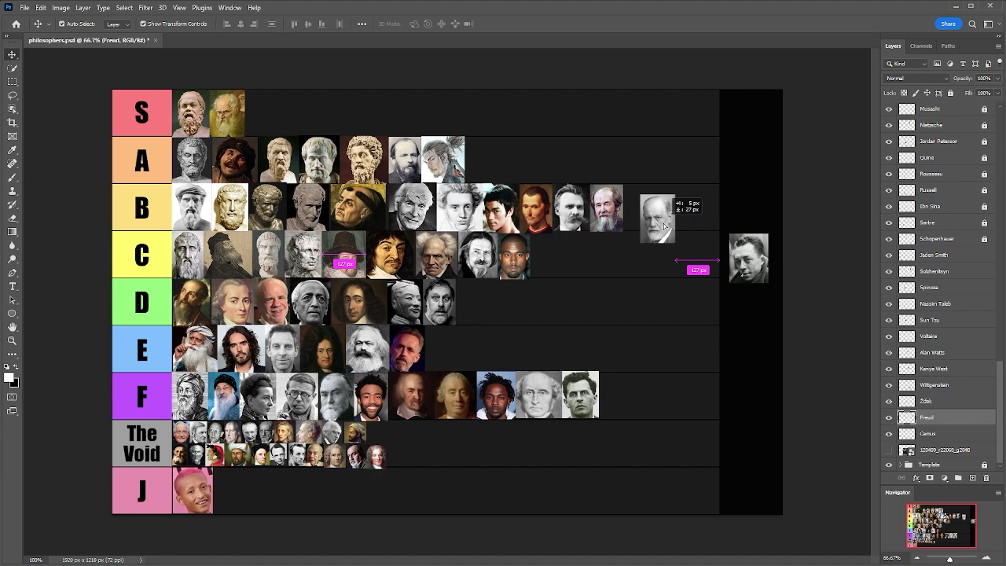
drag(665, 226, 665, 227)
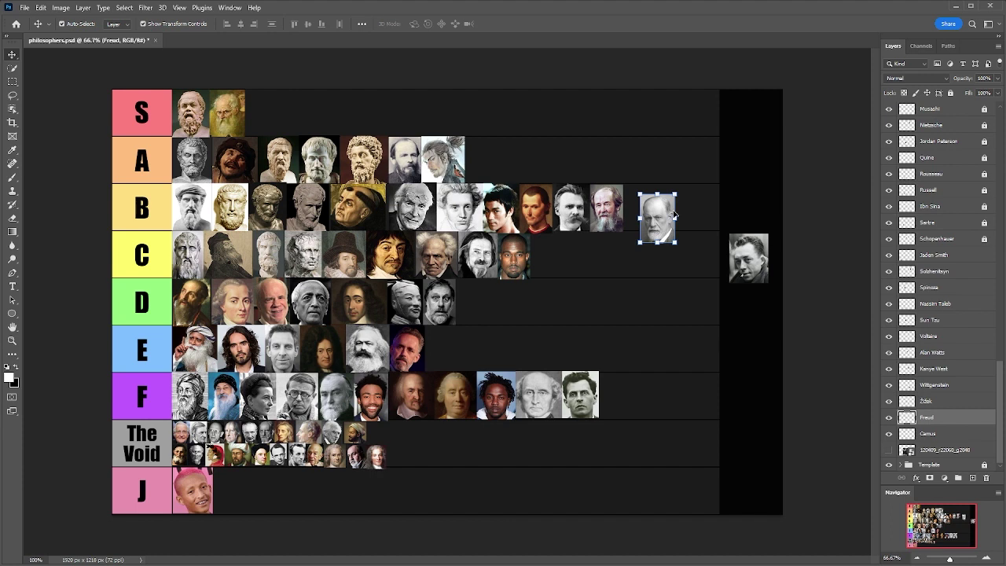
drag(673, 214, 556, 247)
key(ctrl+t)
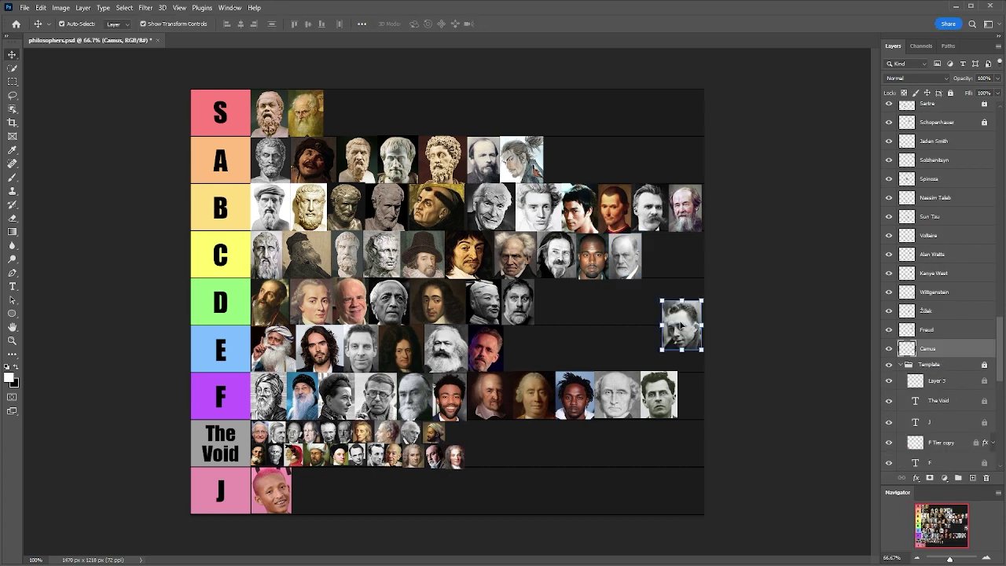
Nudge the unranked Camus portrait and lock the portrait layers from Jaden Smith through Freud.
drag(679, 323, 676, 322)
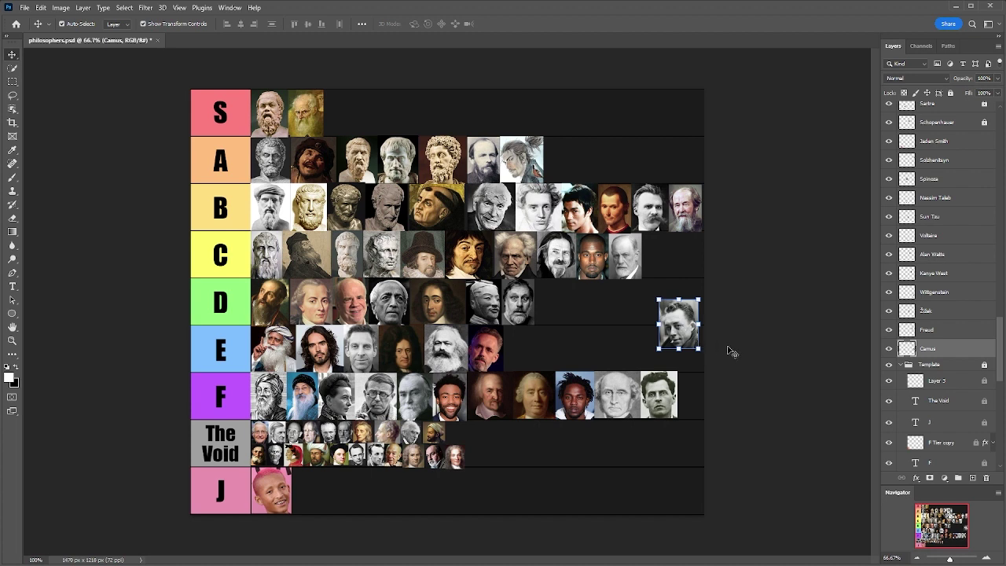
drag(682, 326, 673, 326)
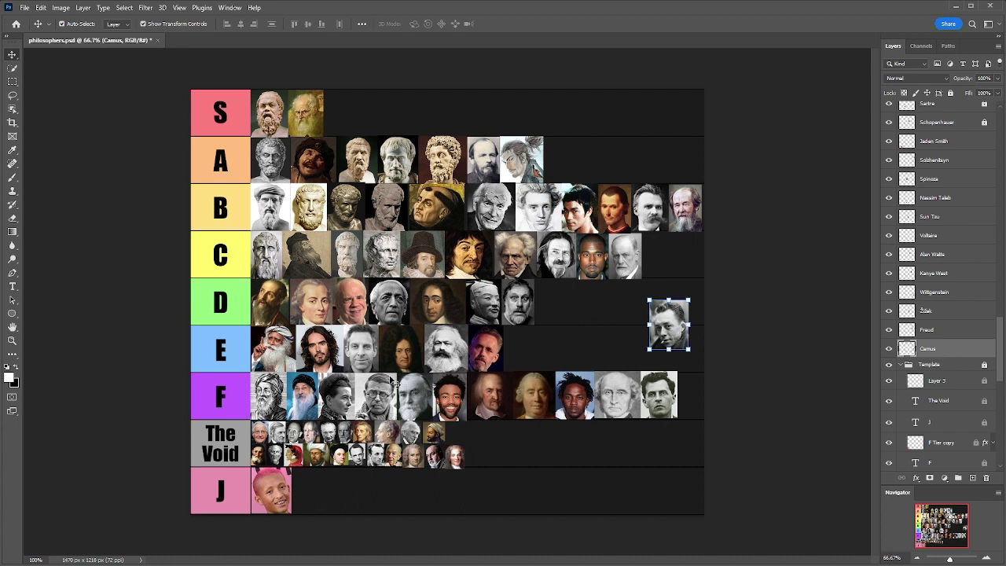
click(961, 140)
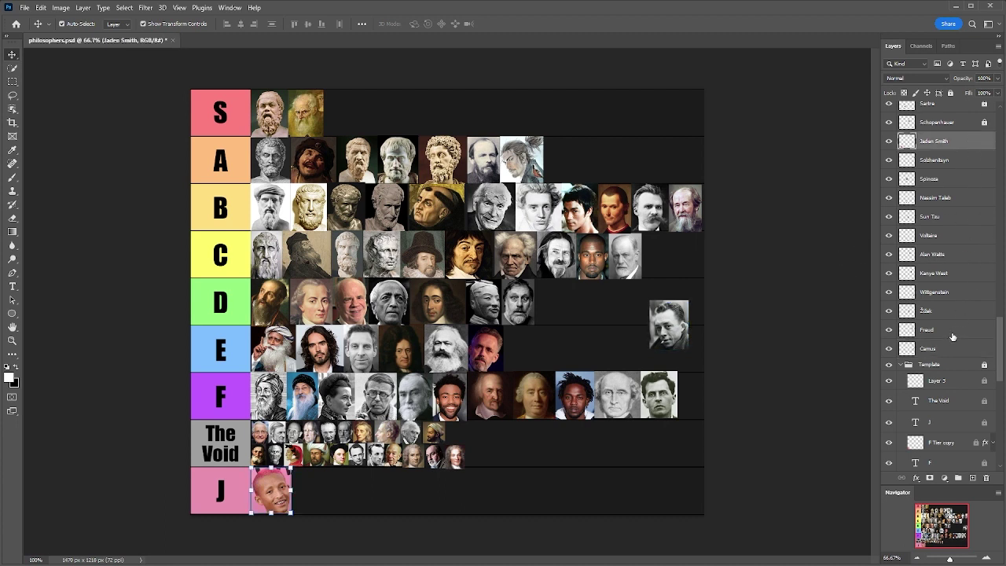
shift+click(959, 333)
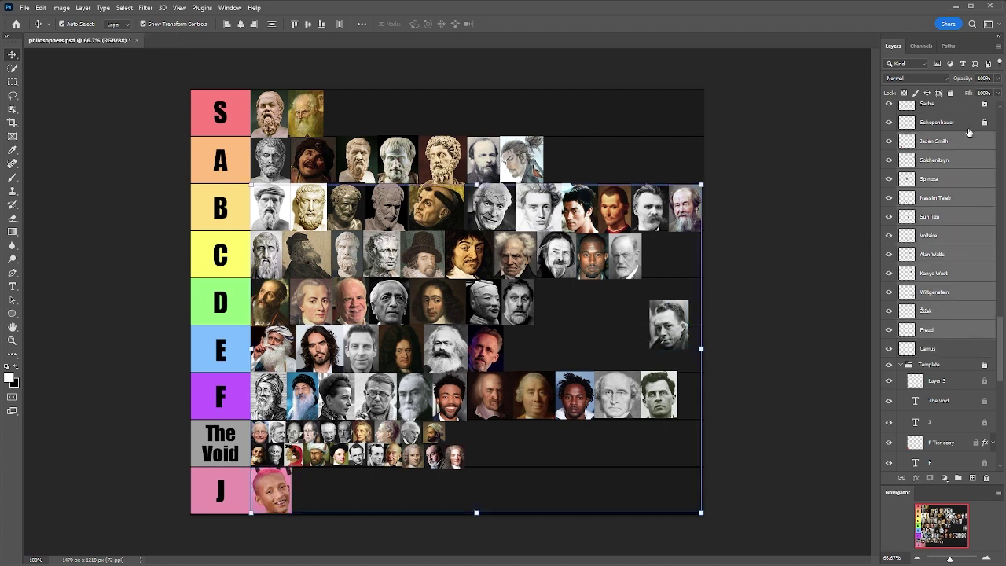
click(951, 93)
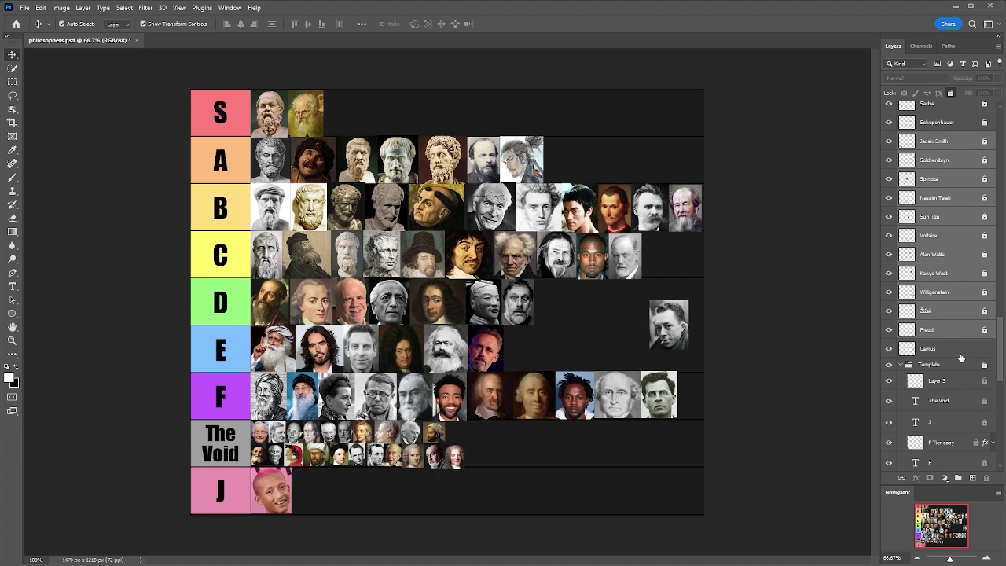
Place the Camus portrait at the end of the A tier, scale it to 95.77%, and clear the layer selection.
click(961, 350)
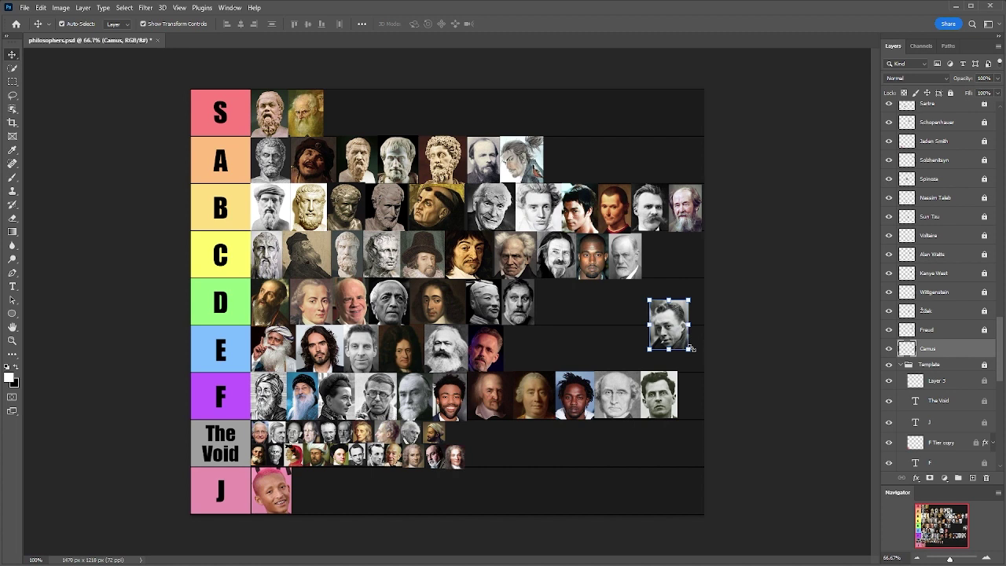
drag(690, 348, 690, 315)
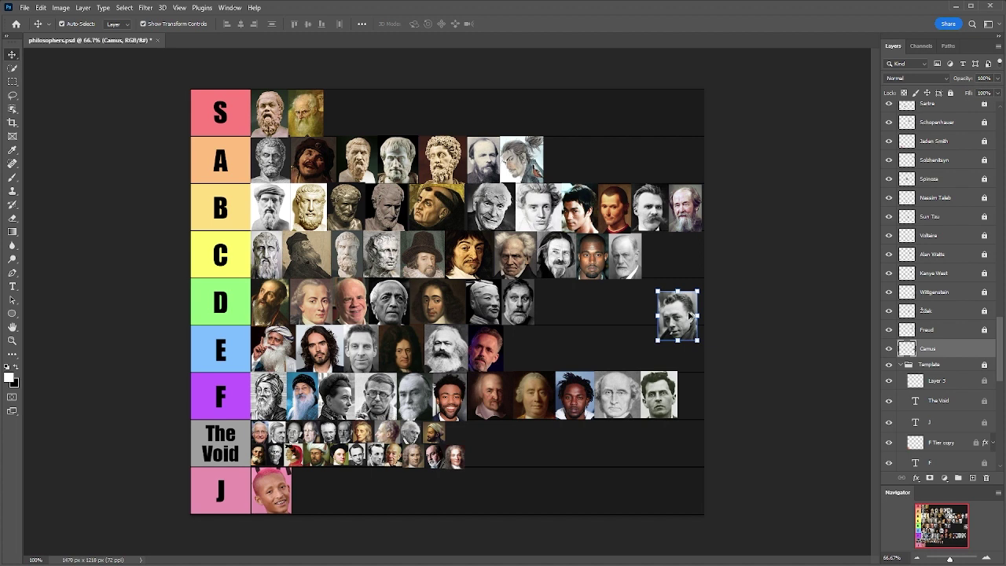
drag(690, 316, 561, 174)
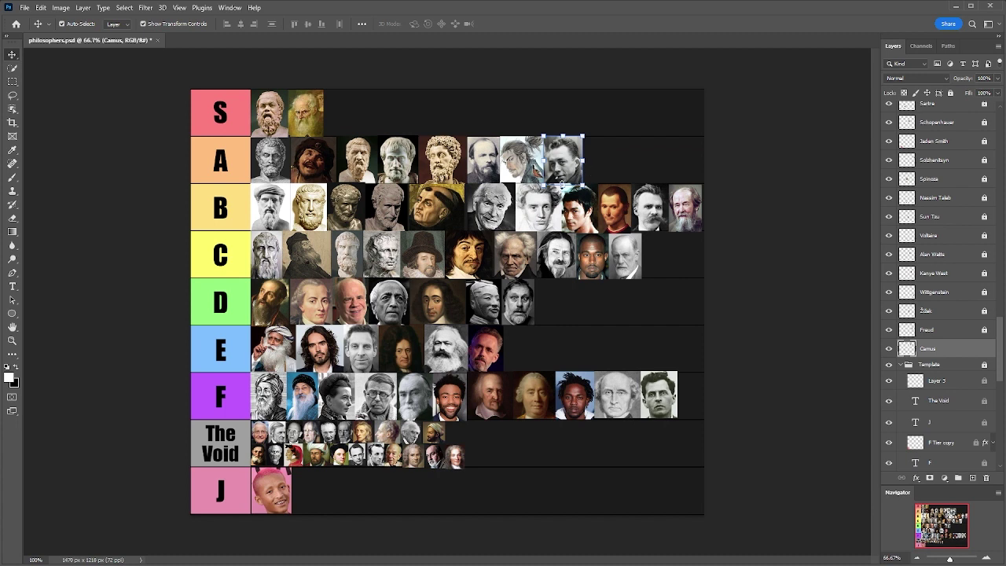
key(ctrl+t)
drag(564, 169, 575, 181)
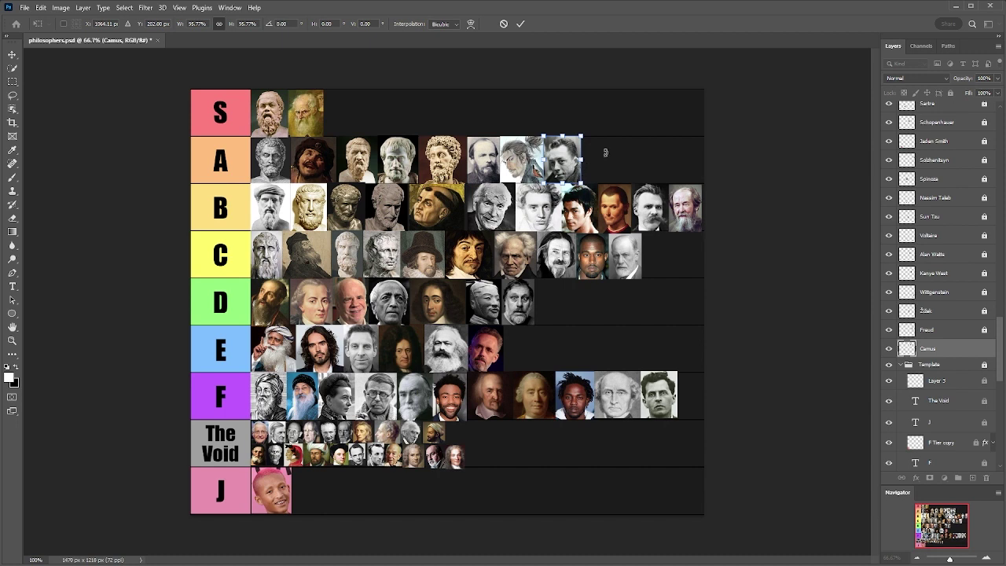
click(504, 23)
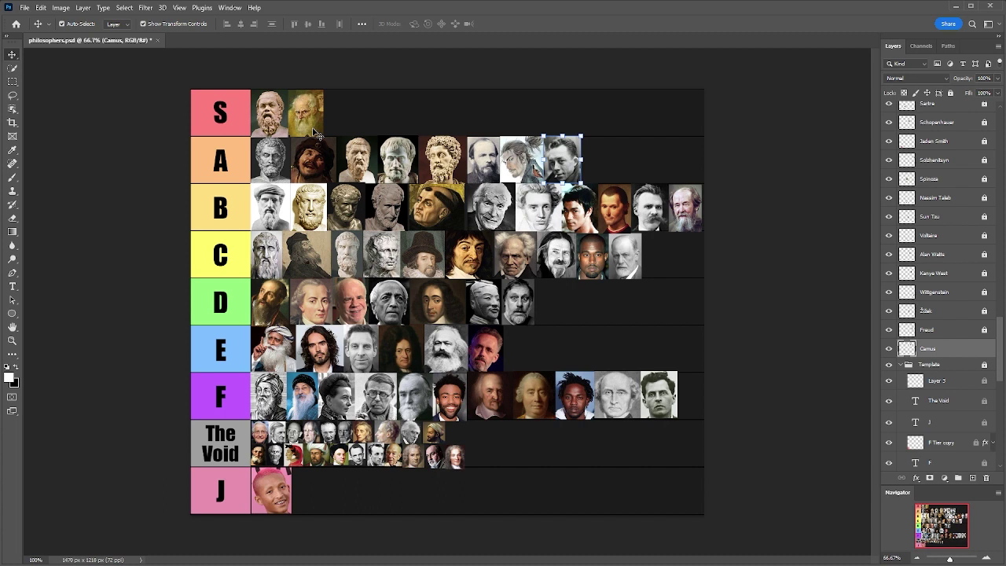
click(786, 292)
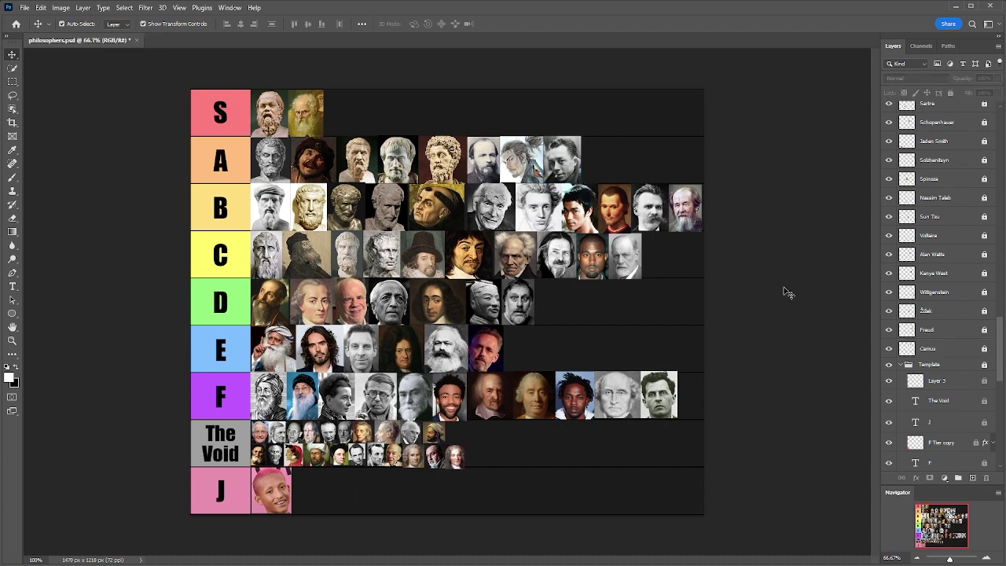